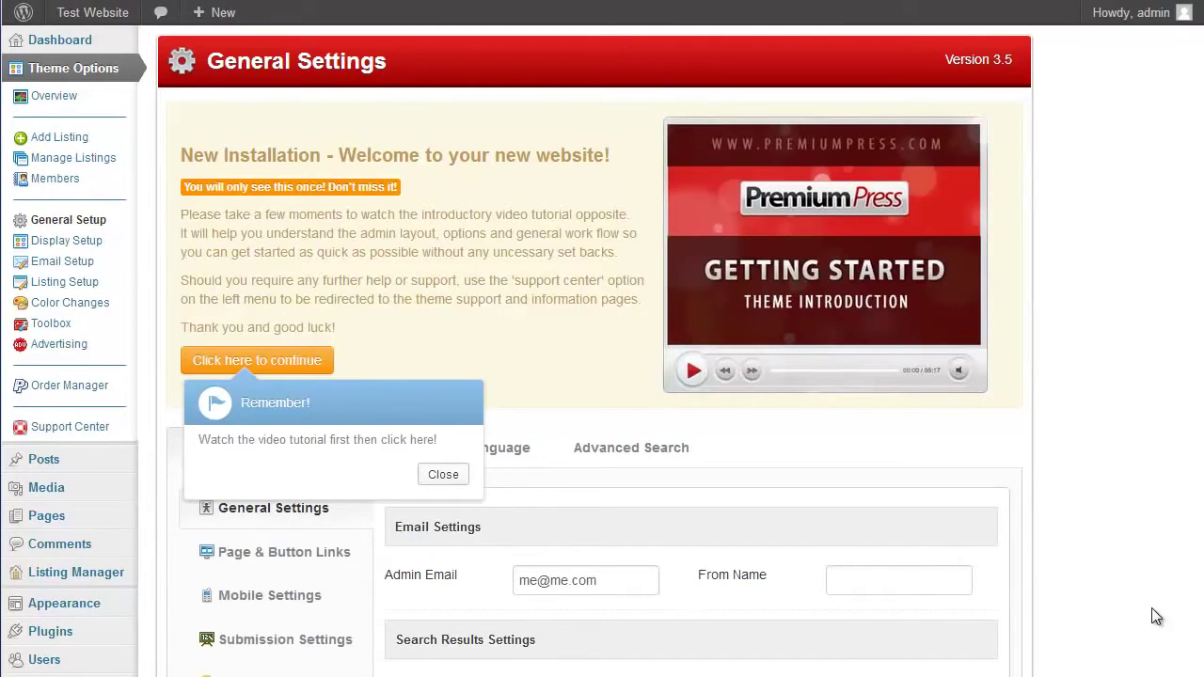
Dismiss the reminder tip and review the page link, mobile and submission sections of the General Settings.
left_click(446, 475)
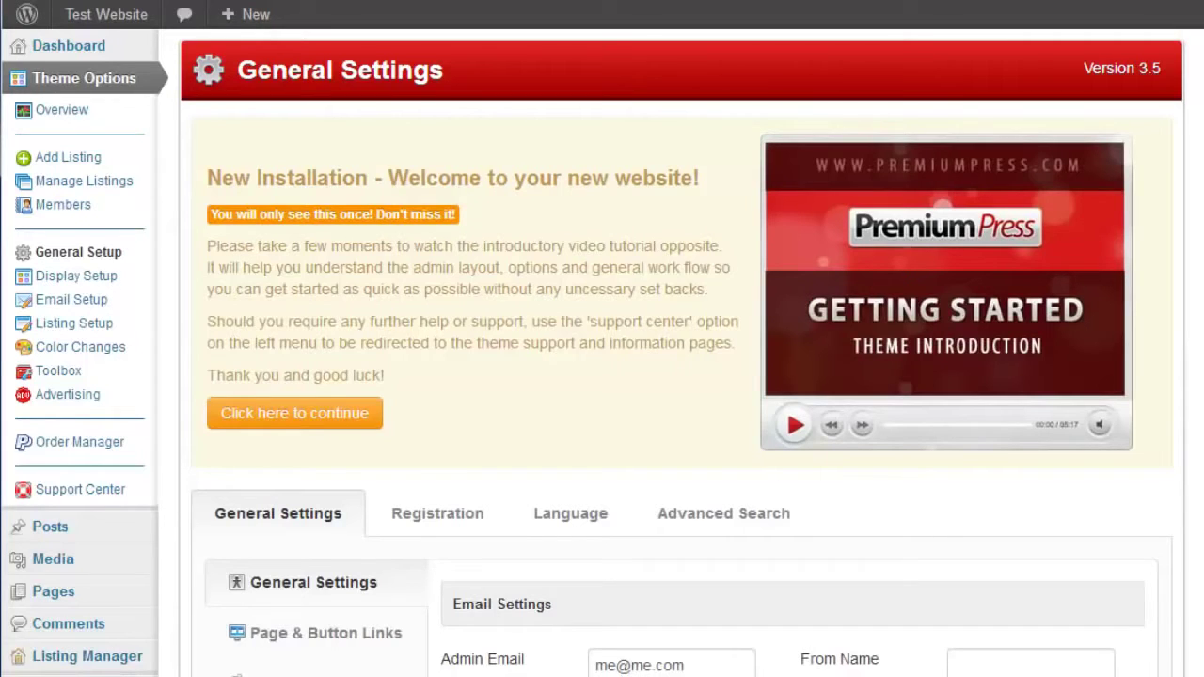
scroll(682, 377, "down", 5)
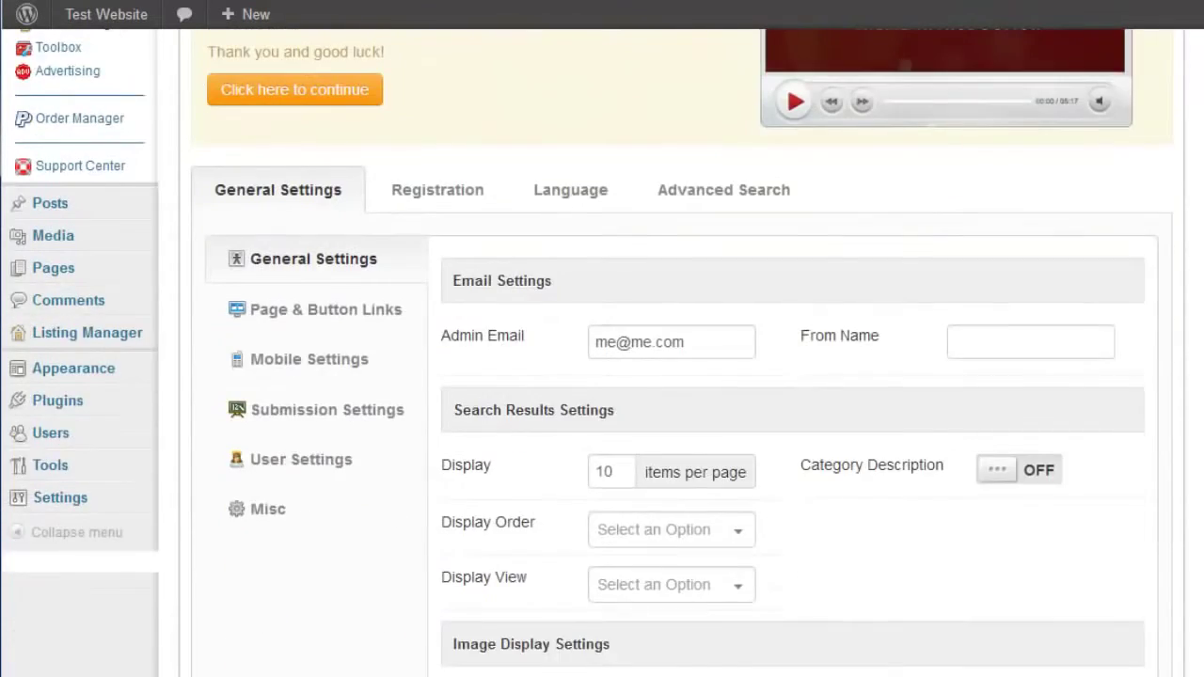
scroll(682, 376, "up", 1)
left_click(323, 320)
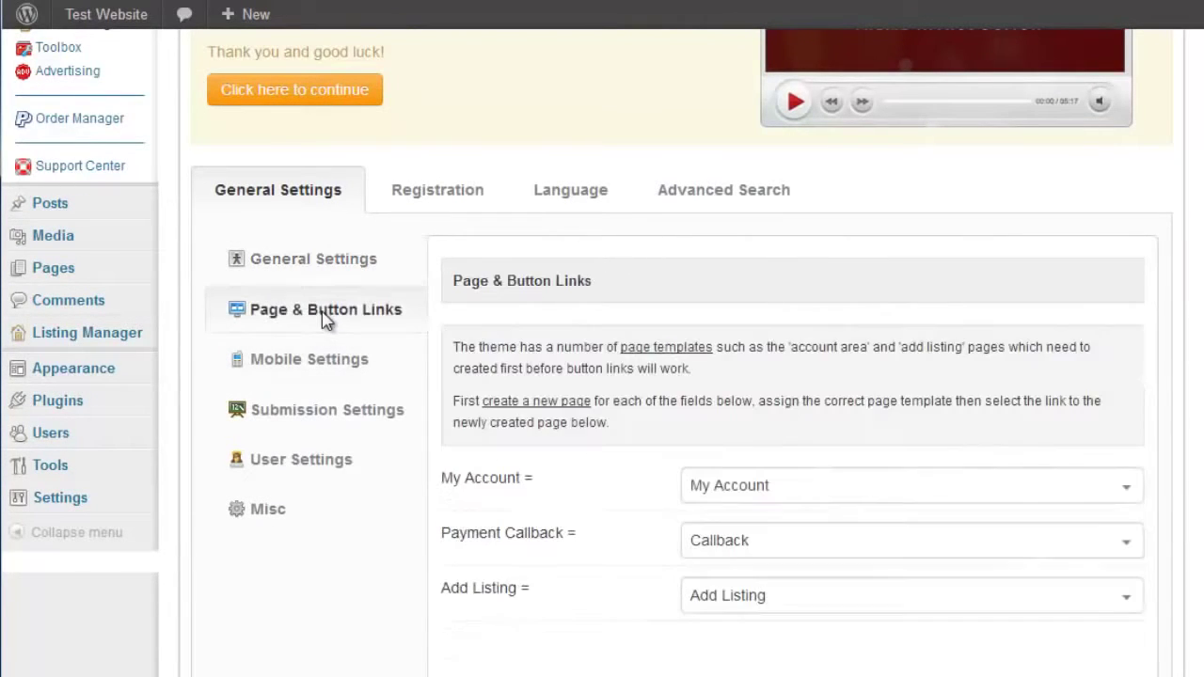
left_click(336, 359)
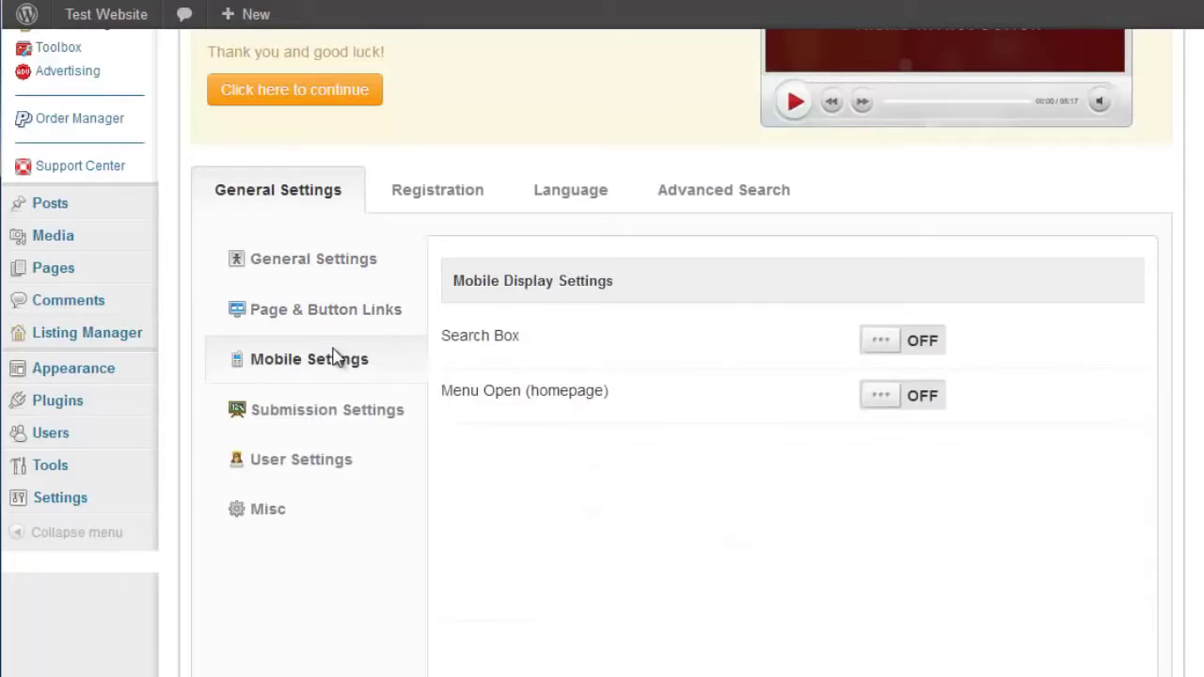
left_click(328, 416)
scroll(338, 414, "up", 1)
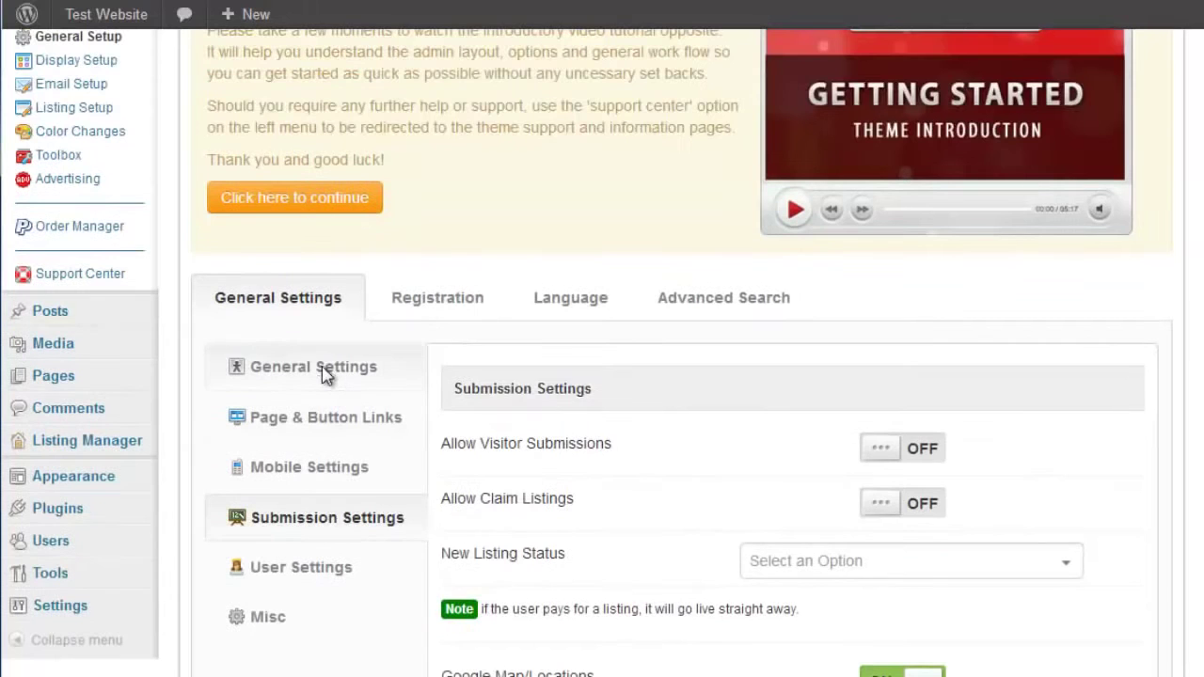
left_click(325, 375)
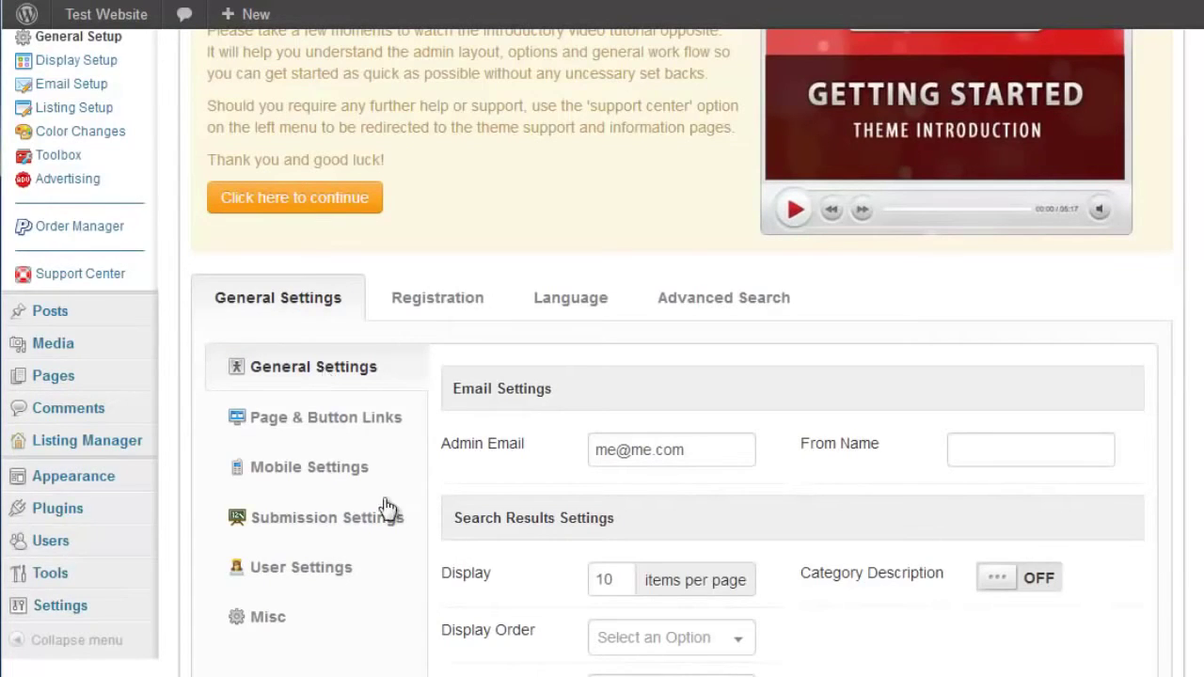
Look through the Registration, Language and Advanced Search settings, then return to the General Settings section.
scroll(457, 556, "up", 2)
left_click(449, 536)
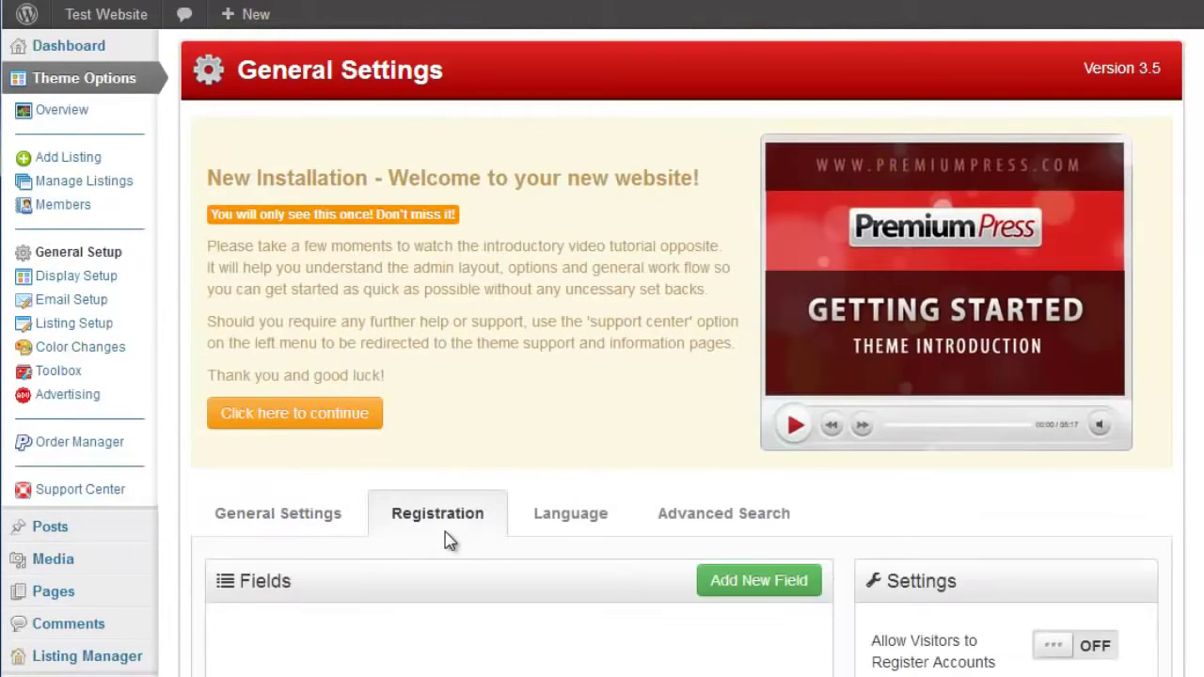
scroll(1119, 489, "down", 2)
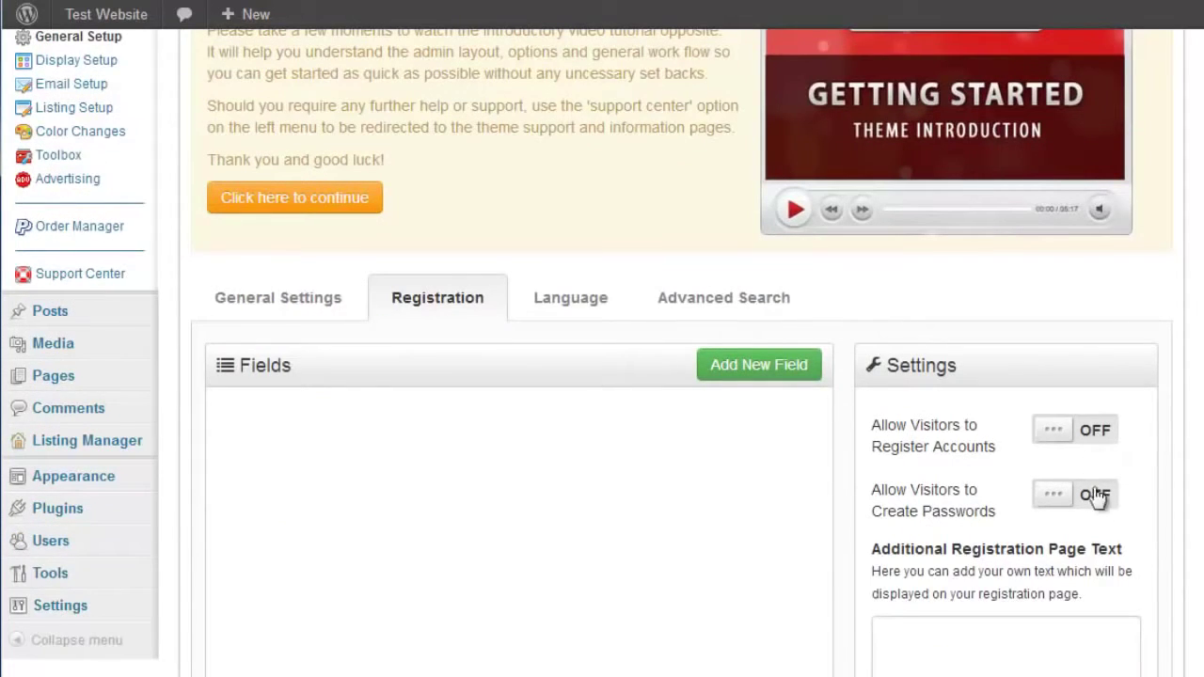
left_click(613, 315)
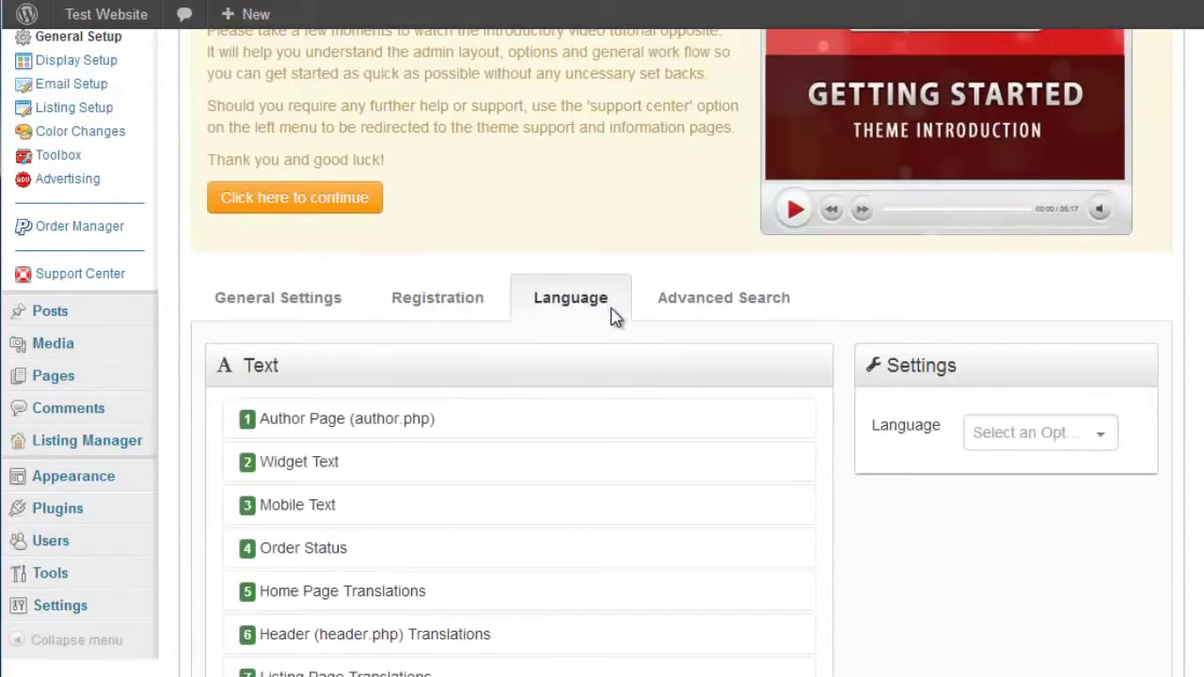
left_click(681, 315)
left_click(279, 297)
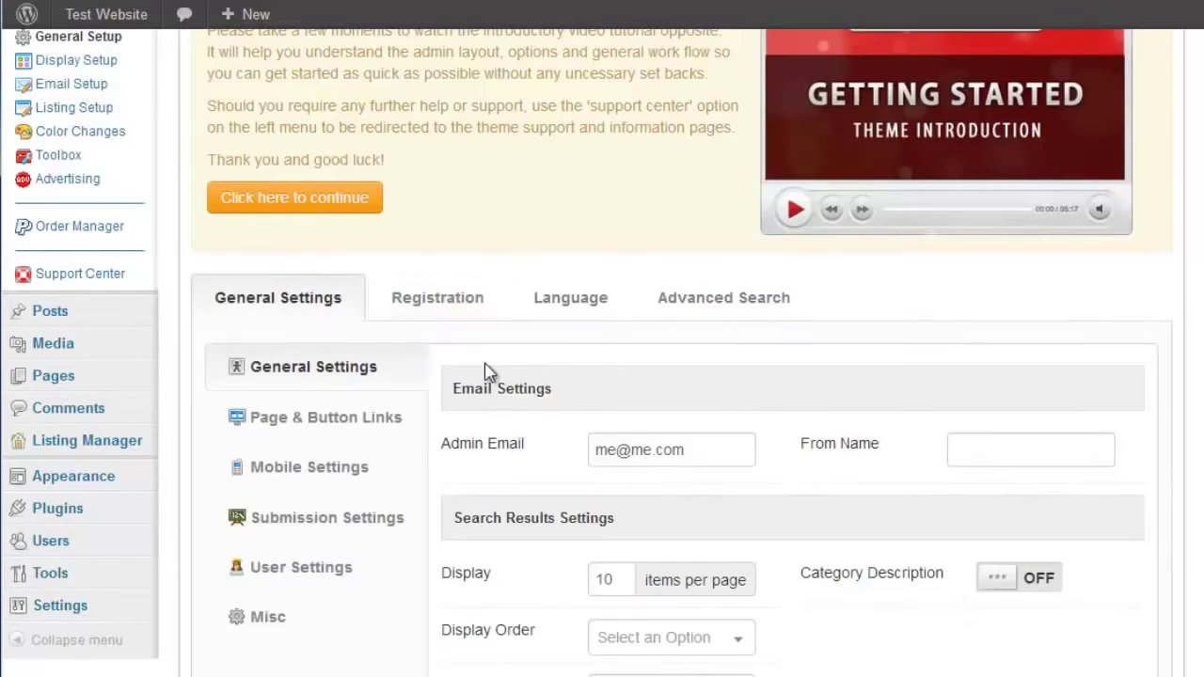
Examine the general settings down to the footer social links and copyright text, and continue to the Website Overview.
scroll(486, 369, "up", 2)
scroll(486, 371, "down", 1)
scroll(386, 470, "down", 9)
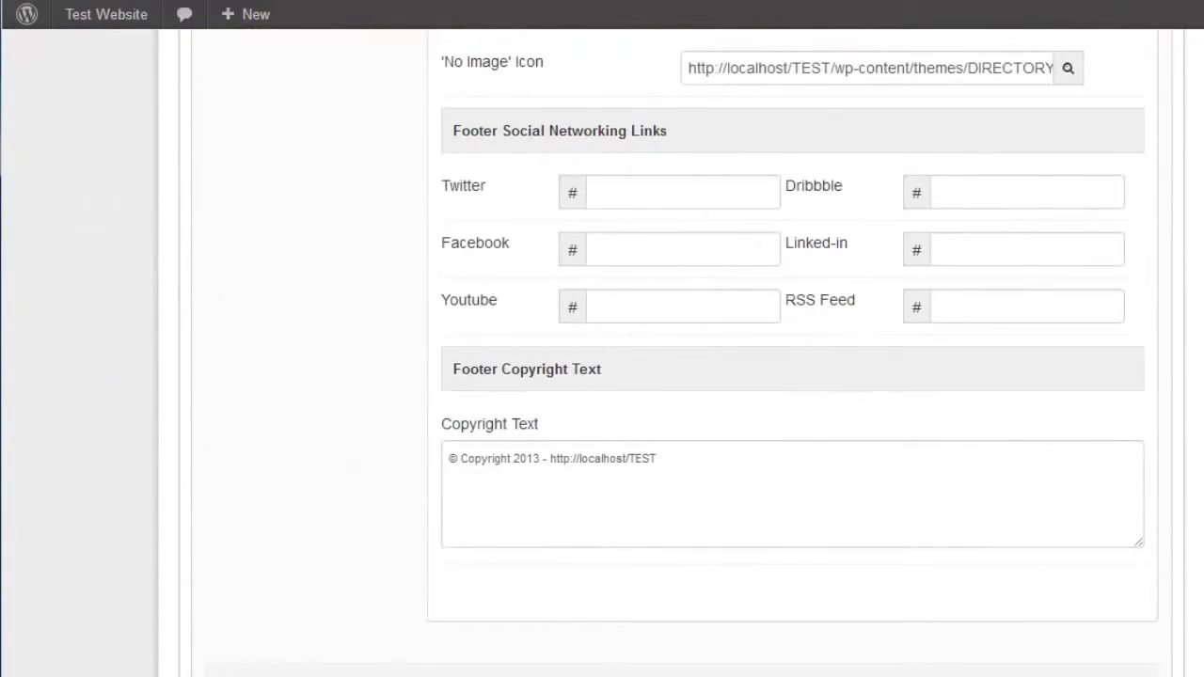
left_click(720, 544)
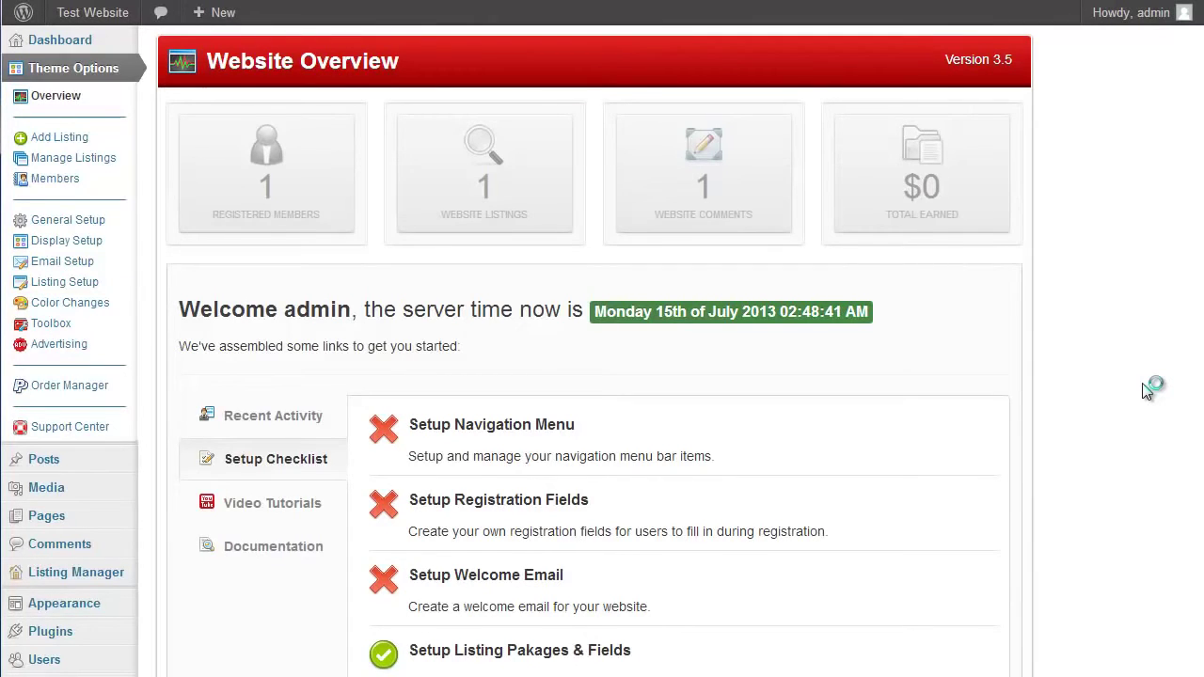
Go through the setup checklist on the Website Overview, including the navigation menu and welcome email items.
scroll(1149, 367, "down", 1)
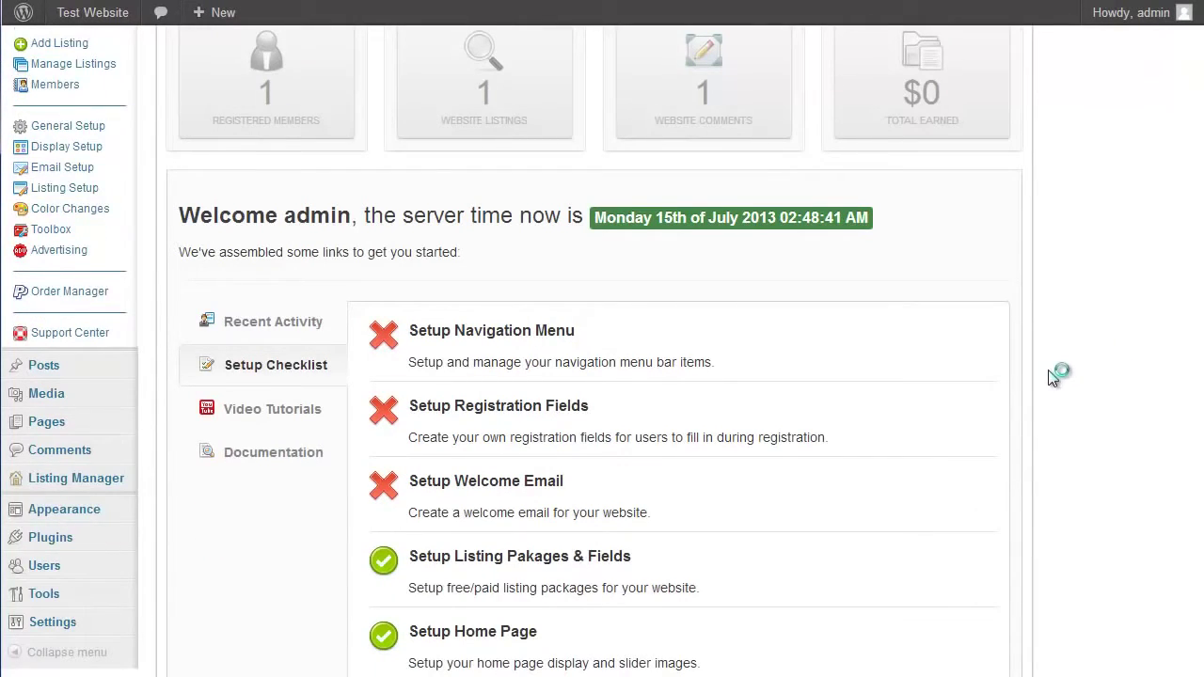
scroll(1053, 365, "down", 1)
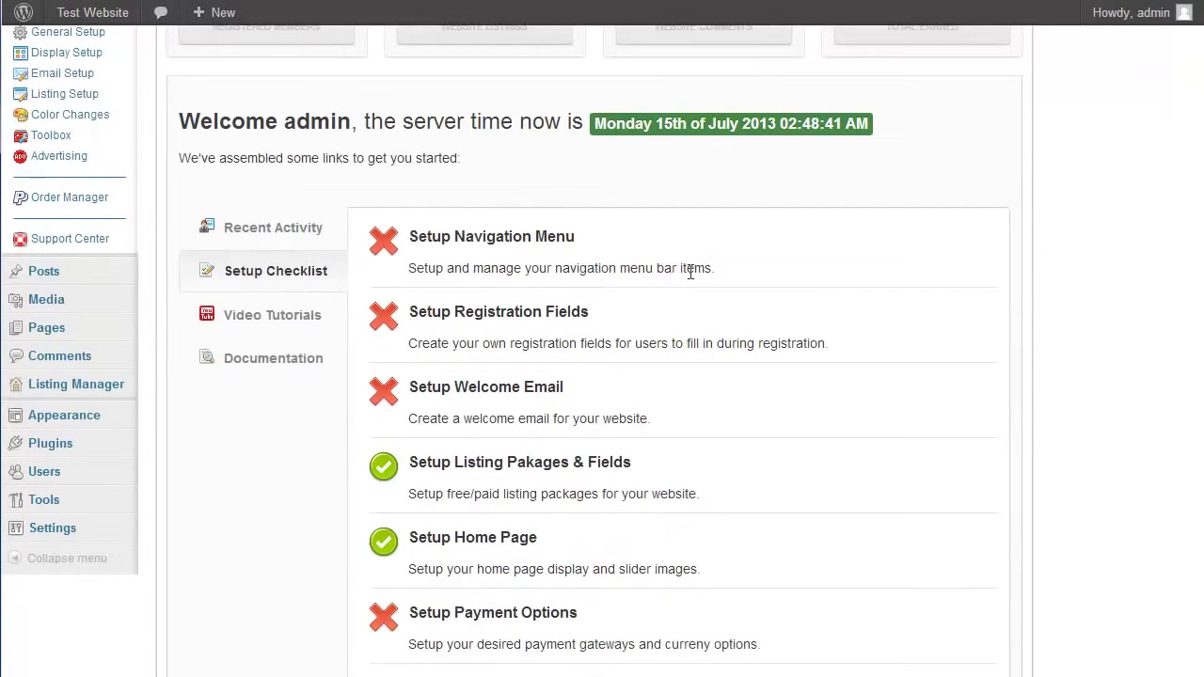
left_click(487, 240)
scroll(707, 282, "down", 1)
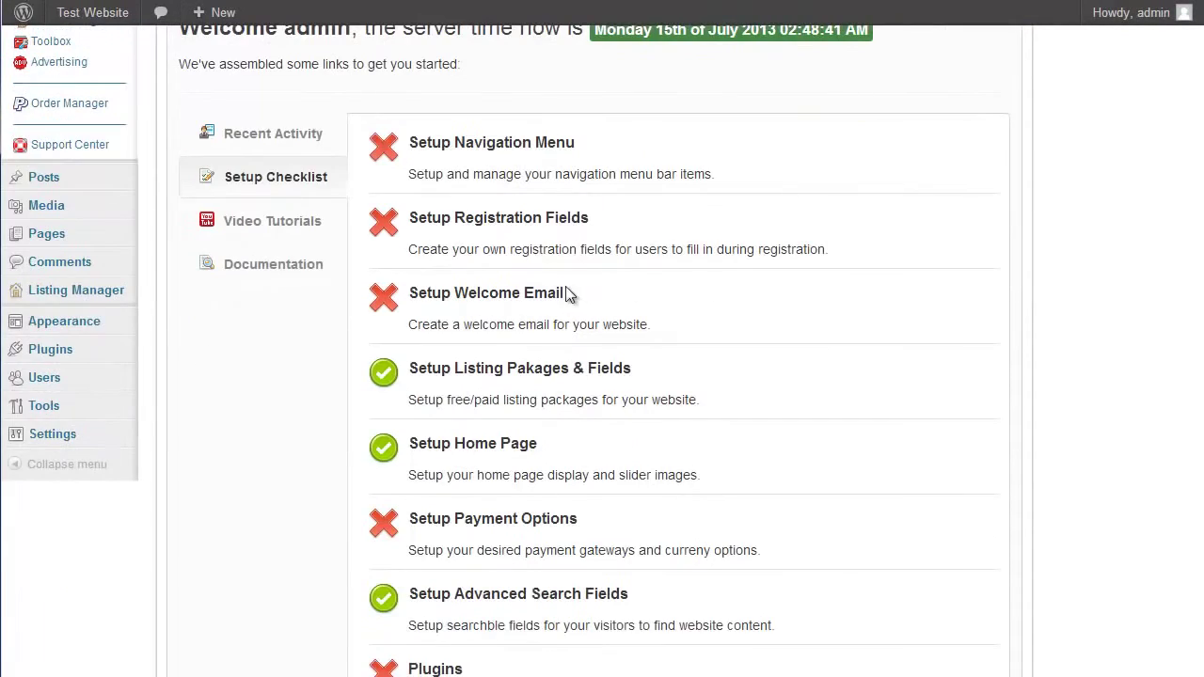
left_click(511, 305)
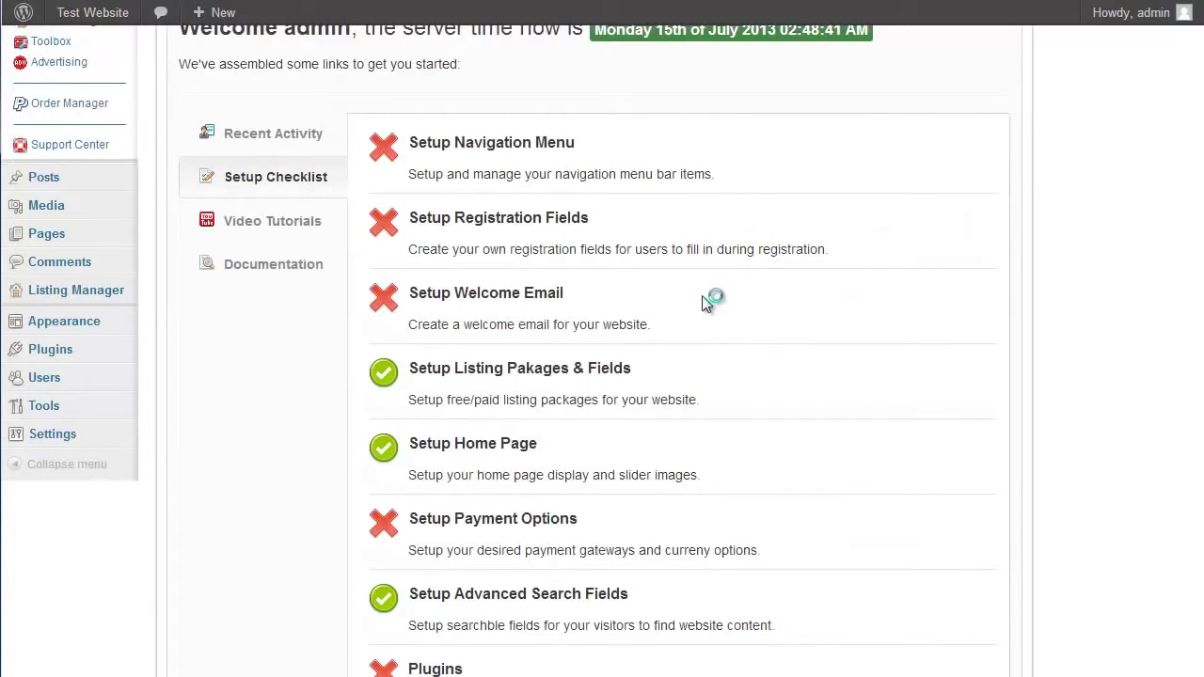
scroll(699, 288, "down", 1)
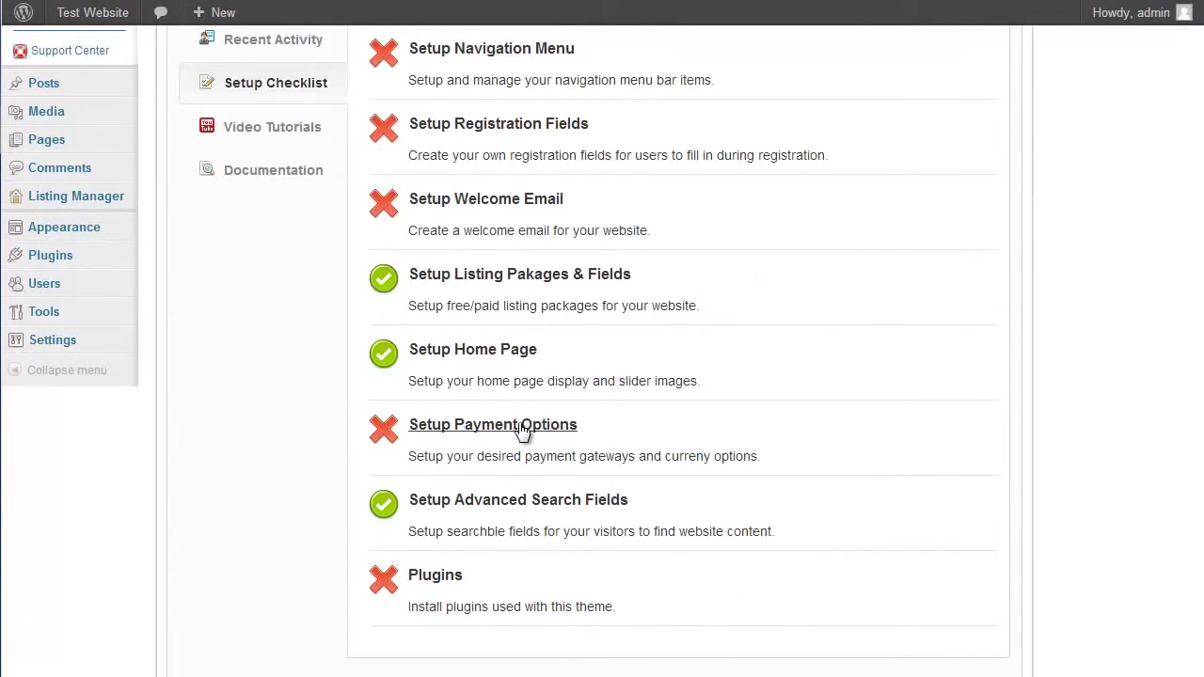
Open the Plugins item of the setup checklist and examine the useful plugins offered in the Toolbox.
left_click(428, 579)
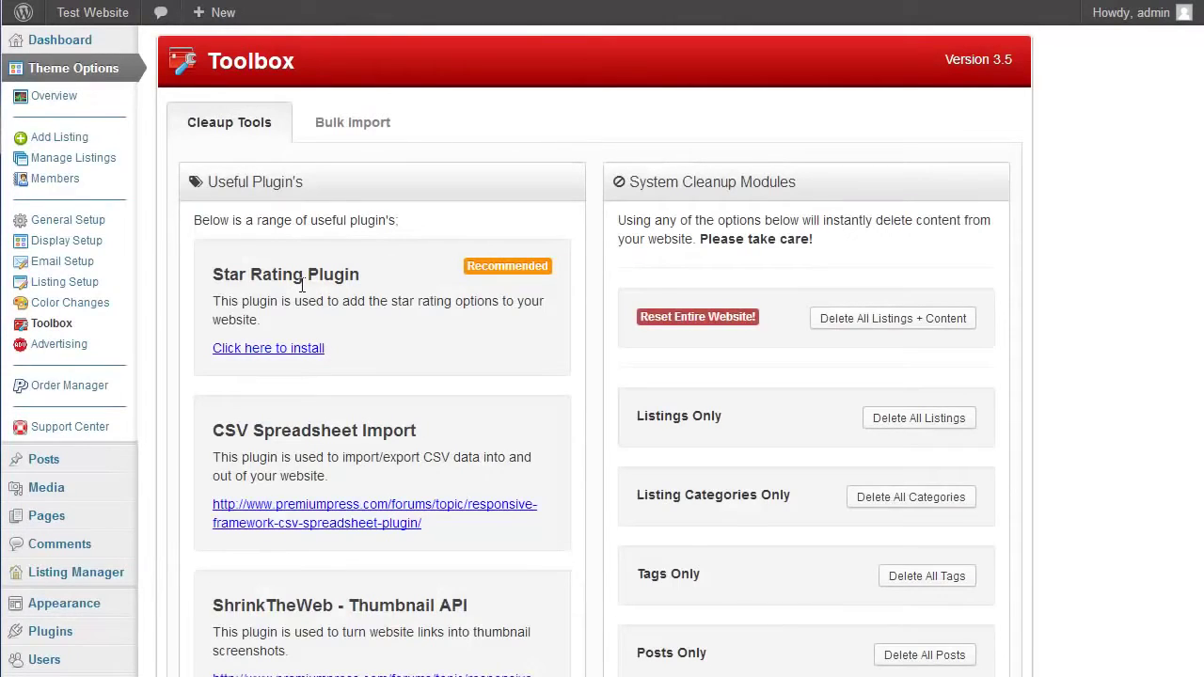
scroll(363, 417, "down", 1)
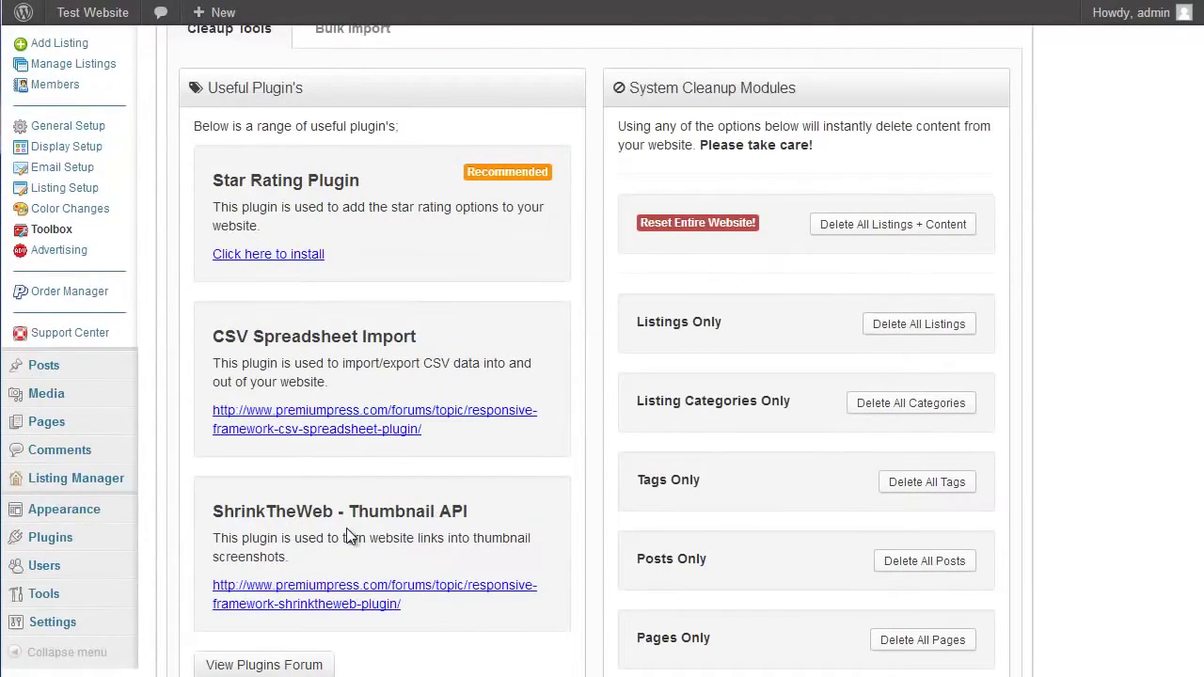
scroll(257, 403, "up", 1)
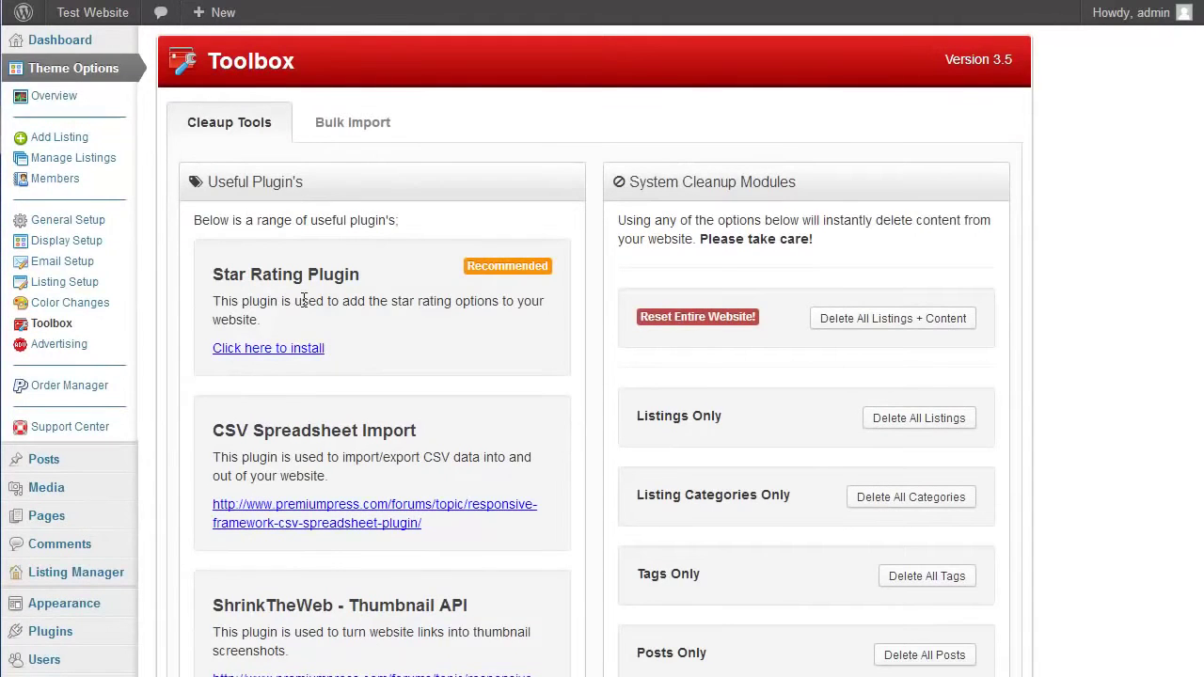
Return to the Website Overview and look over its whole setup checklist again.
left_click(50, 104)
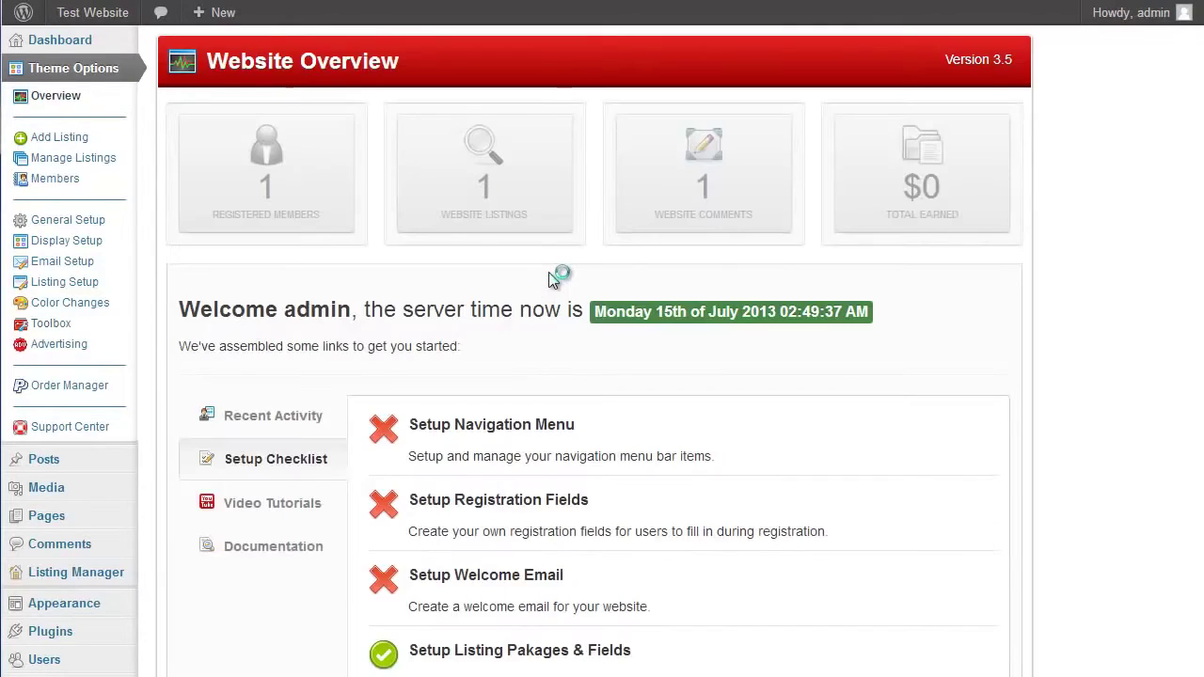
scroll(461, 301, "down", 2)
scroll(543, 451, "down", 5)
scroll(537, 465, "up", 7)
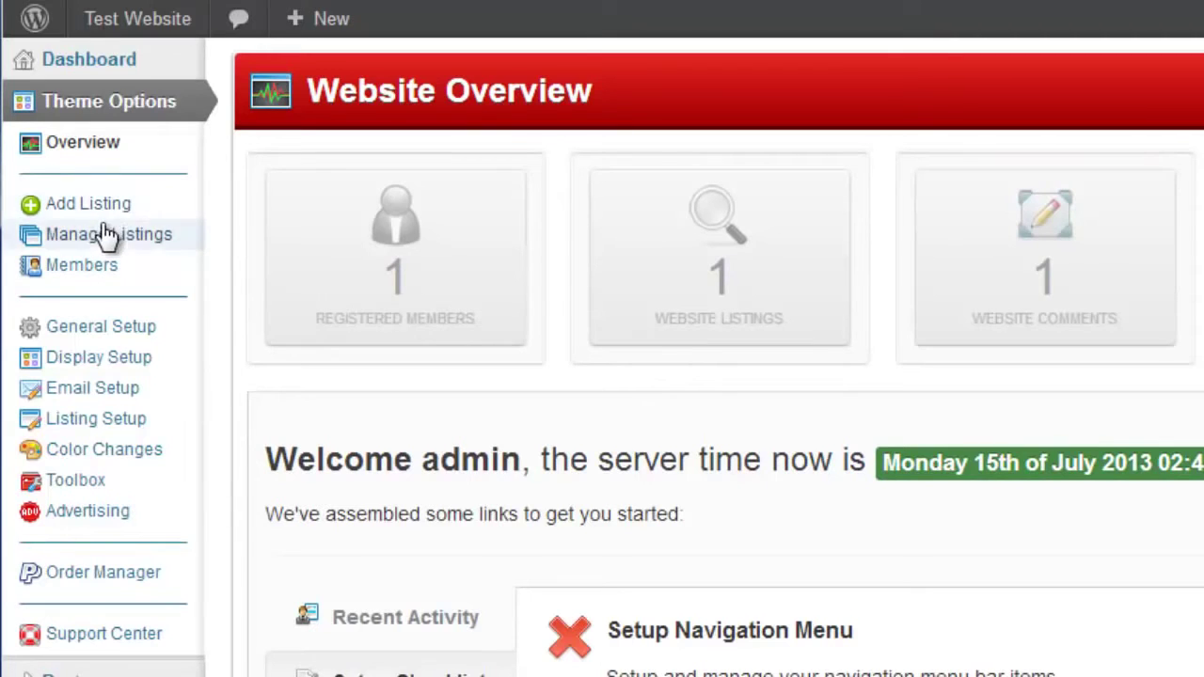
View the theme's Add Listing, Manage Listings and Members pages one after another.
left_click(81, 207)
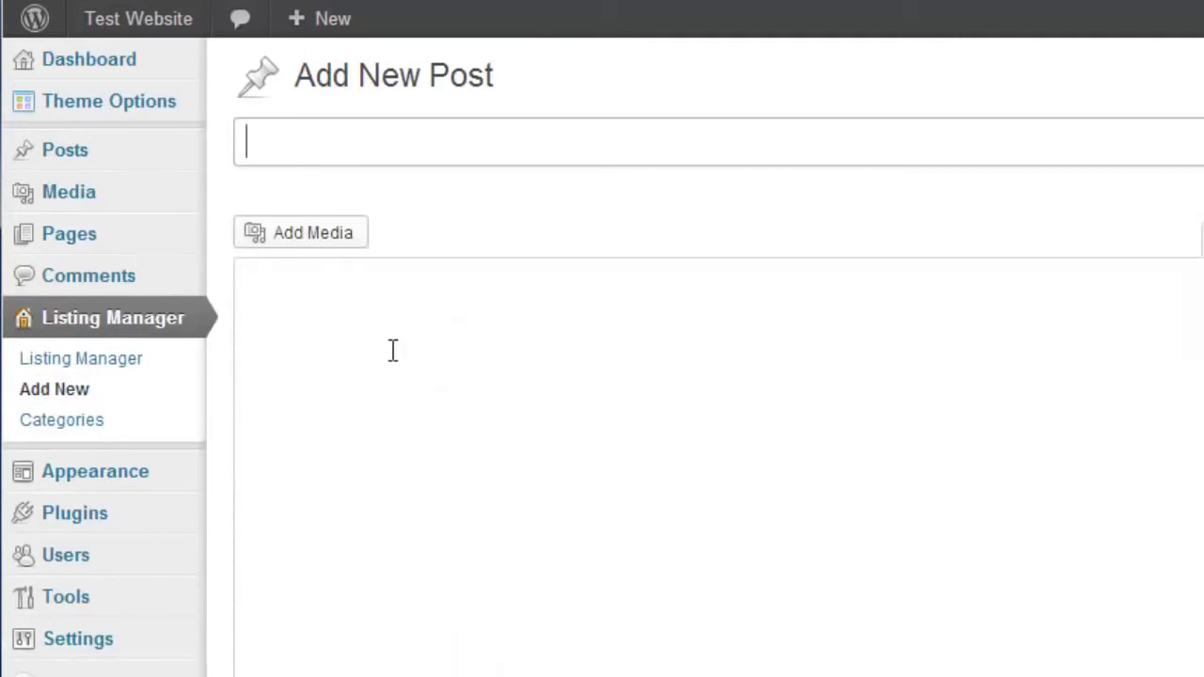
mouse_move(151, 106)
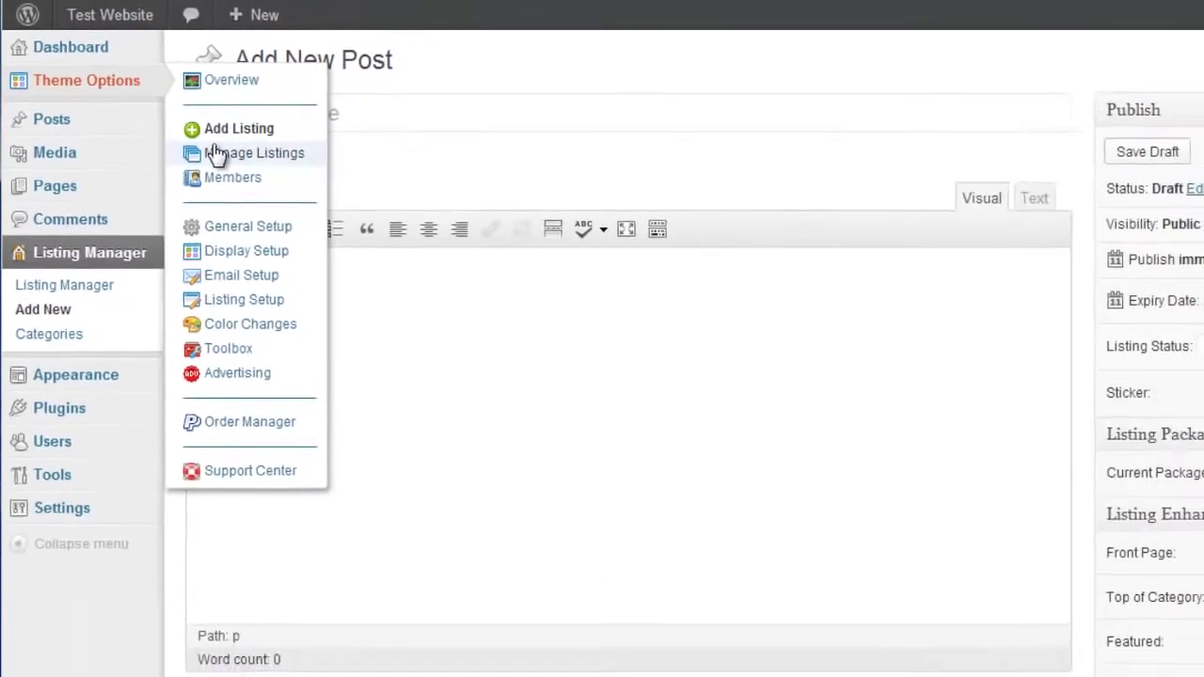
left_click(240, 185)
mouse_move(99, 70)
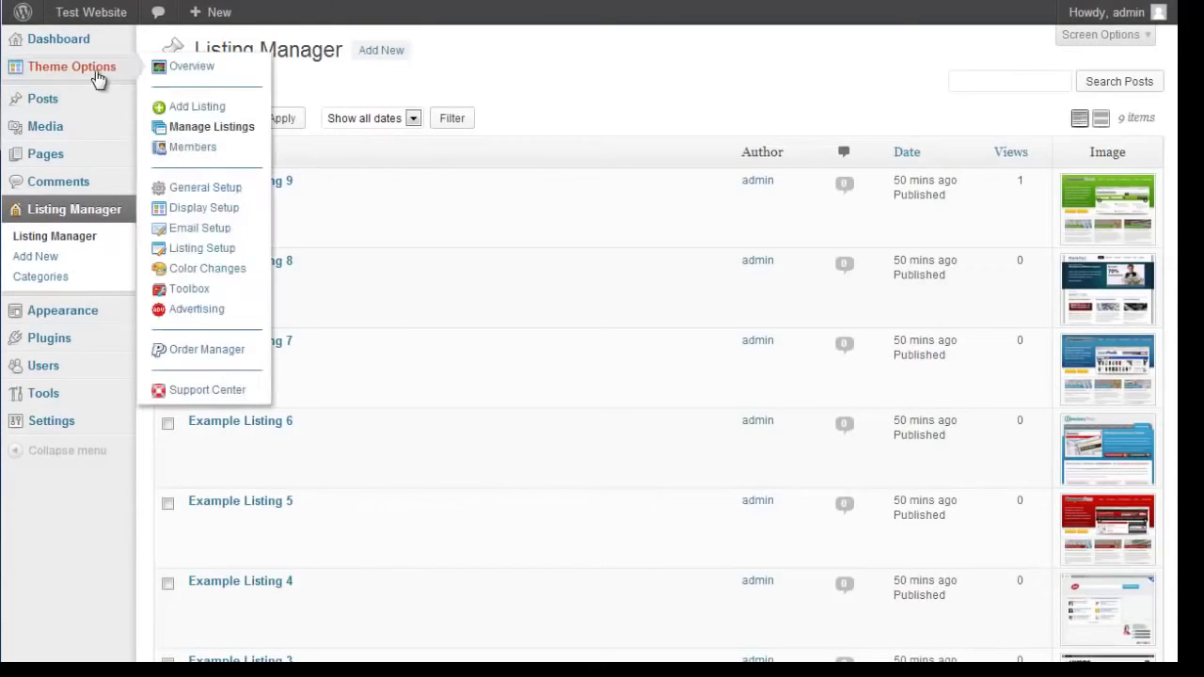
left_click(188, 151)
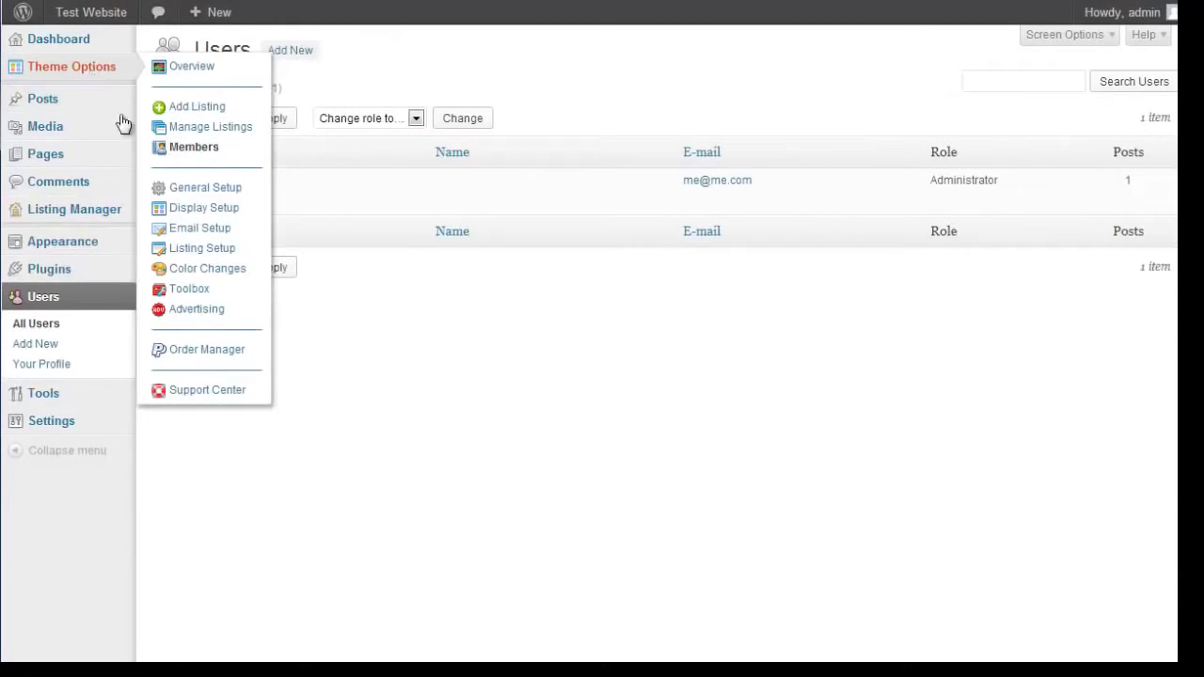
Open the General Setup page and review its miscellaneous, user, submission, mobile and page link sections.
left_click(196, 191)
scroll(1031, 414, "down", 3)
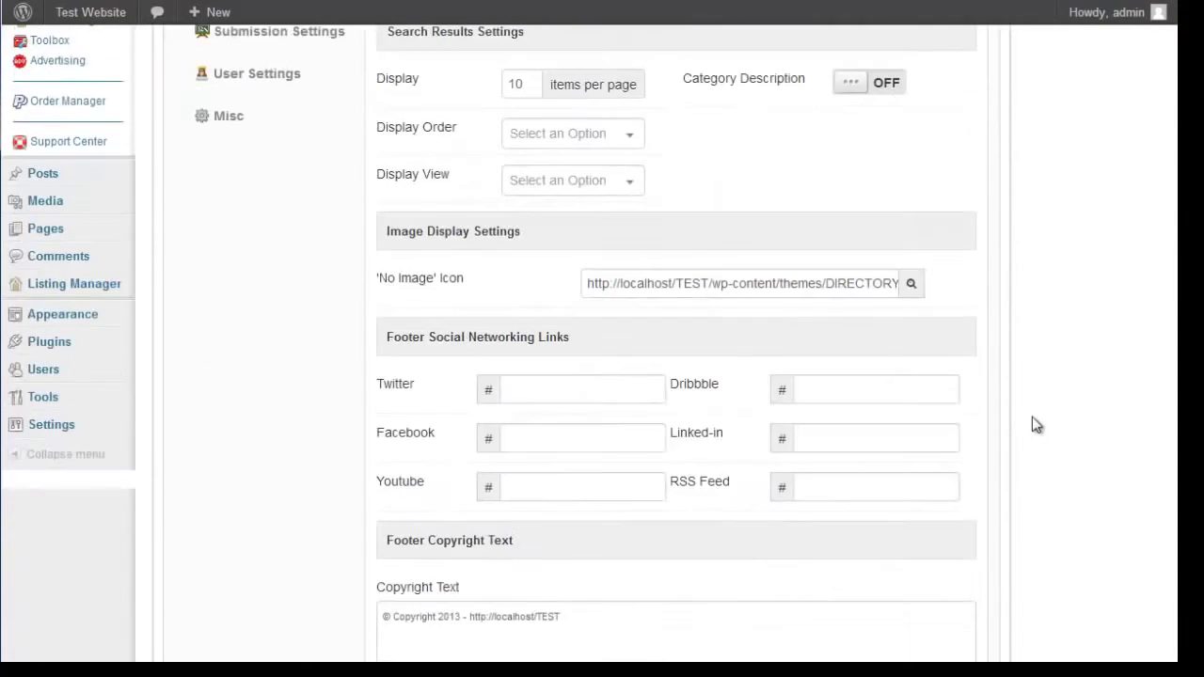
scroll(1032, 428, "up", 3)
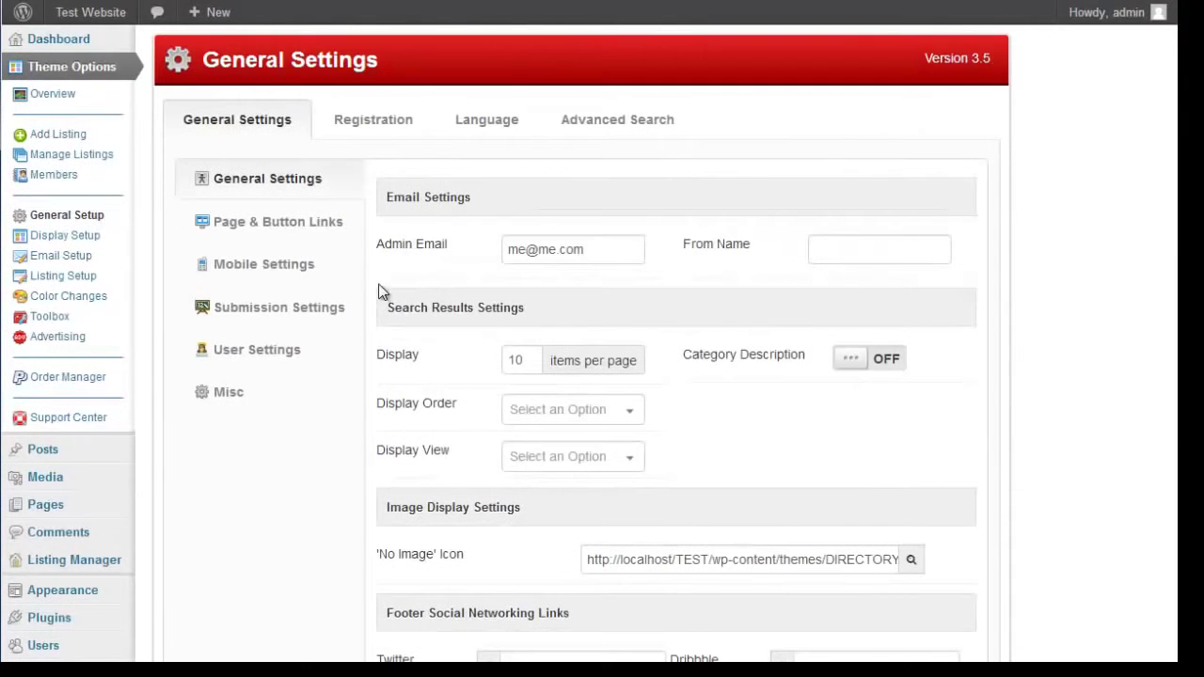
left_click(258, 393)
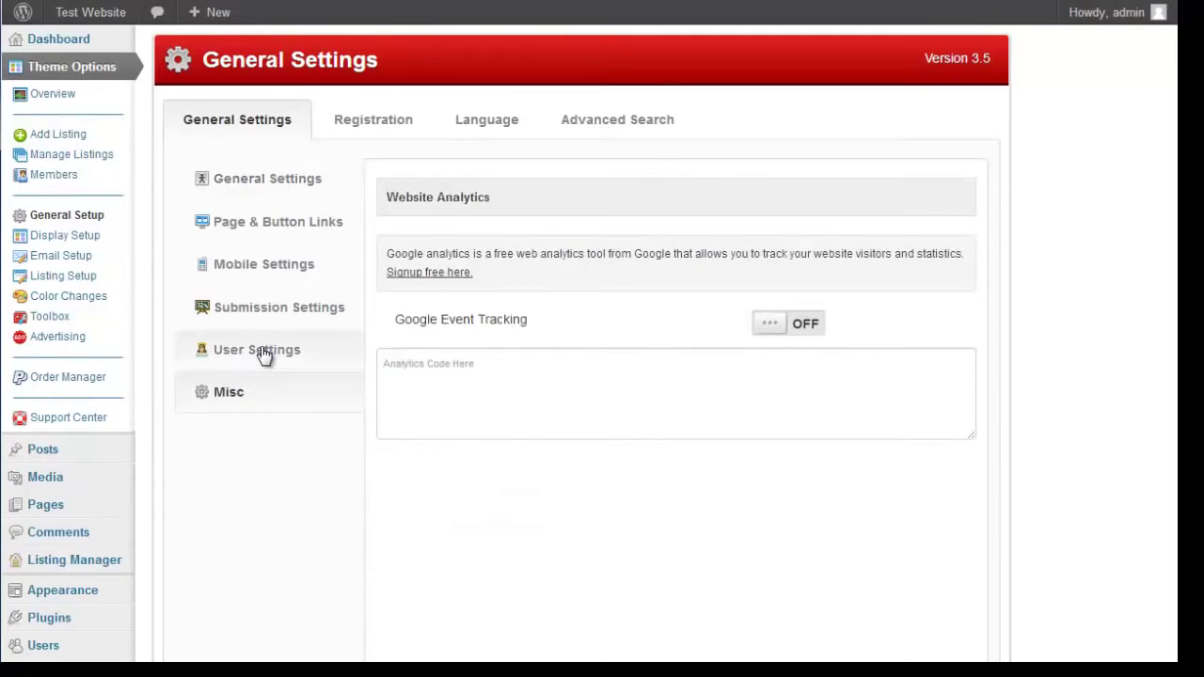
left_click(260, 351)
left_click(284, 311)
left_click(280, 265)
left_click(294, 221)
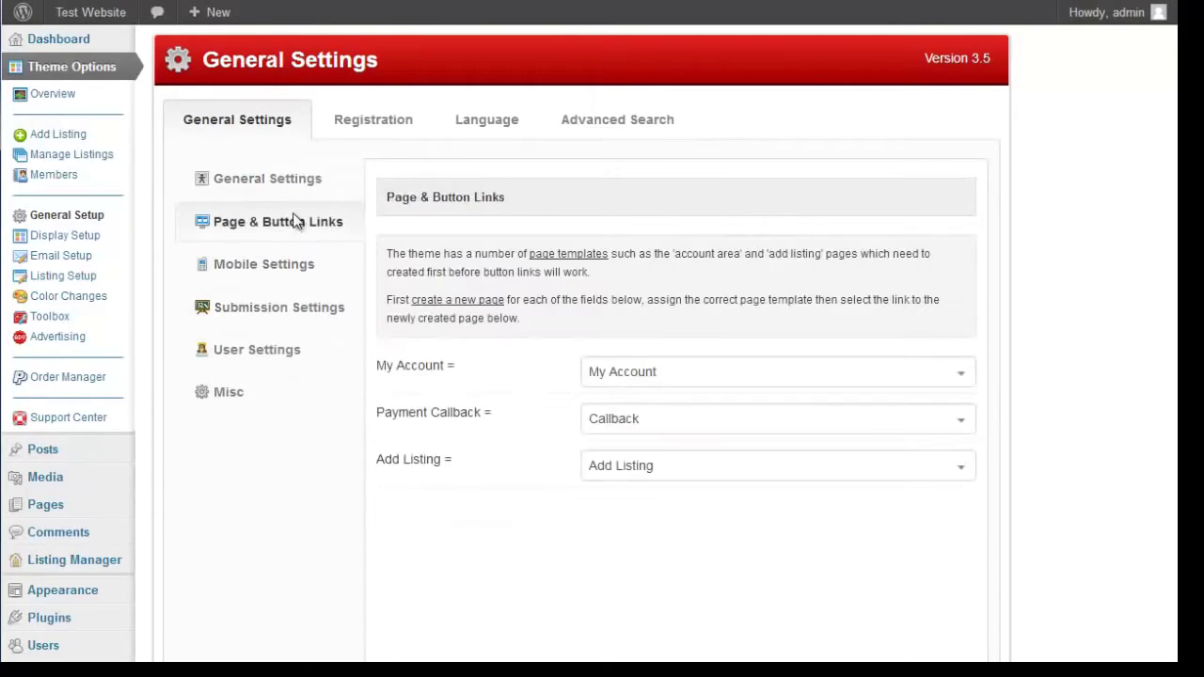
Review the registration fields, language texts and advanced search fields of the General Setup page.
left_click(382, 132)
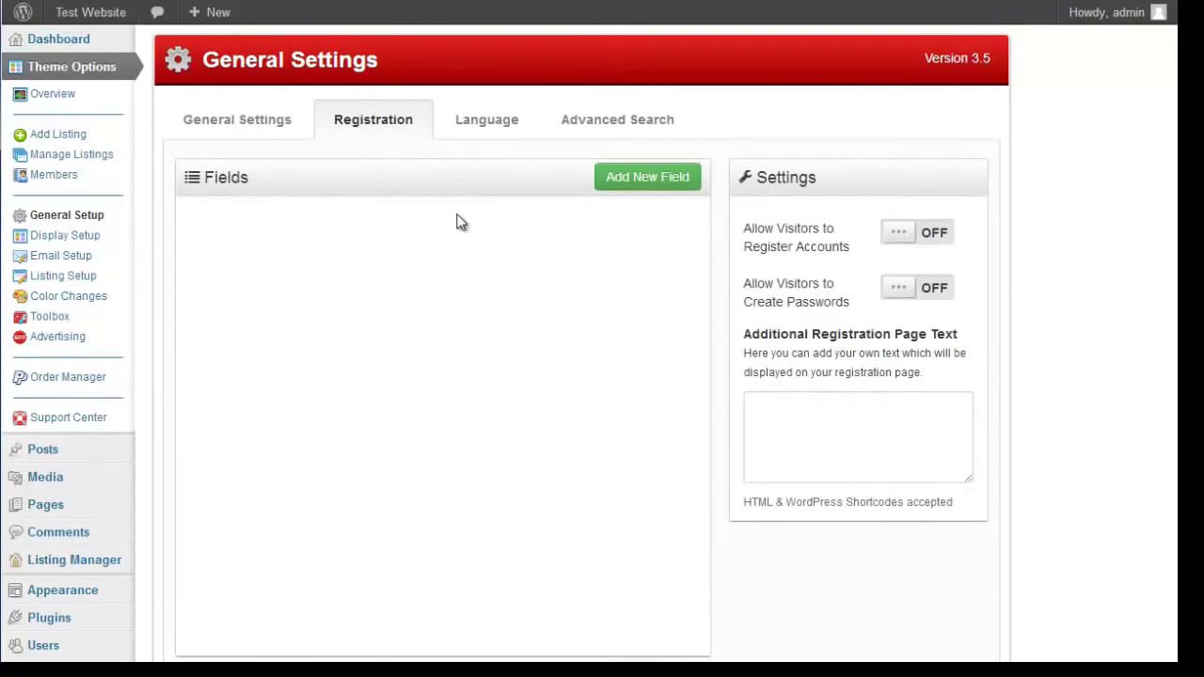
left_click(526, 130)
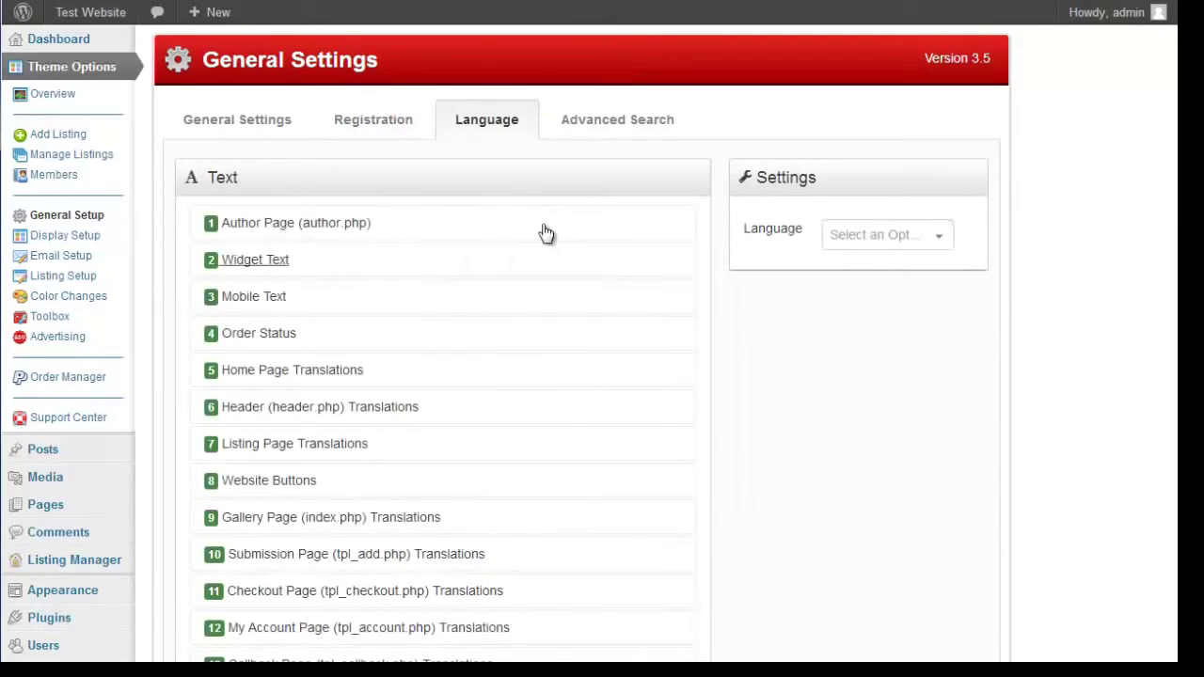
left_click(575, 126)
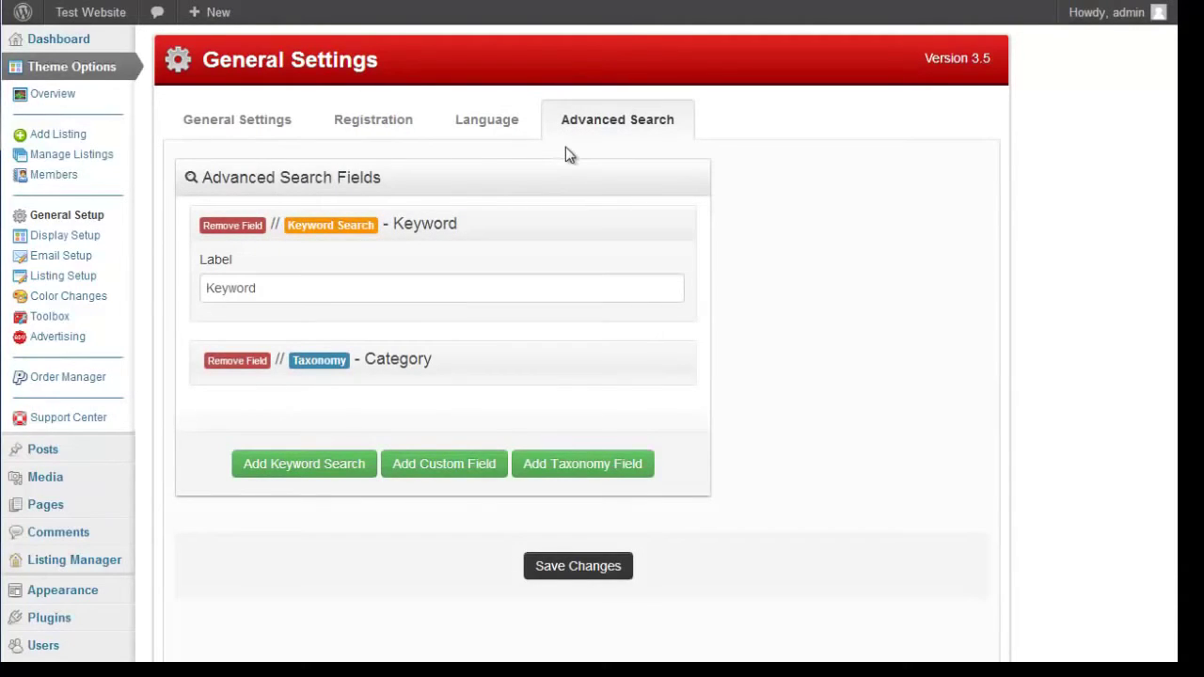
Open the Display Setup page and review its general layout settings, including the column layouts and responsive design options.
left_click(66, 240)
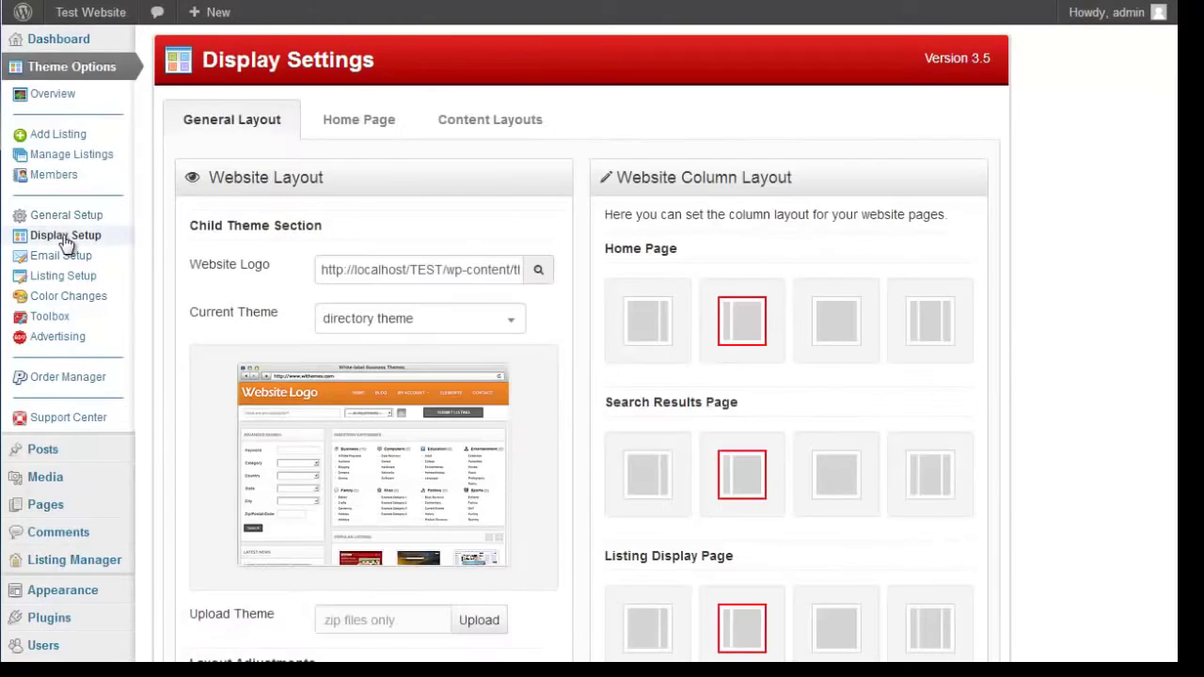
scroll(592, 277, "down", 3)
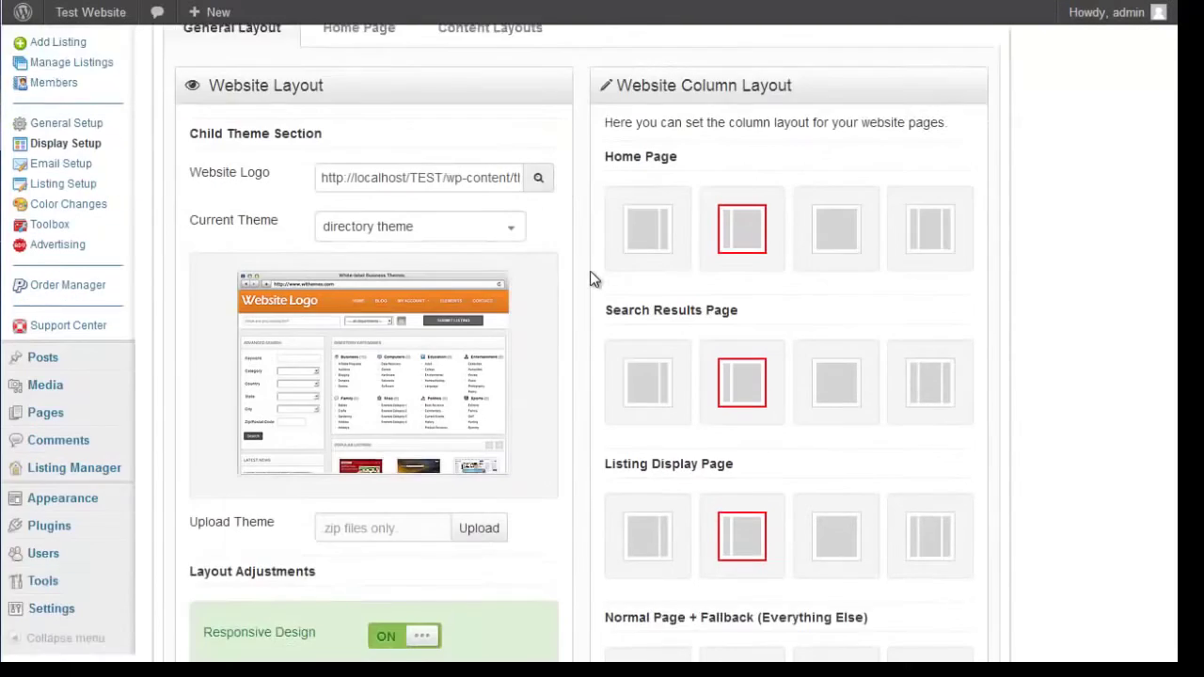
scroll(585, 282, "up", 3)
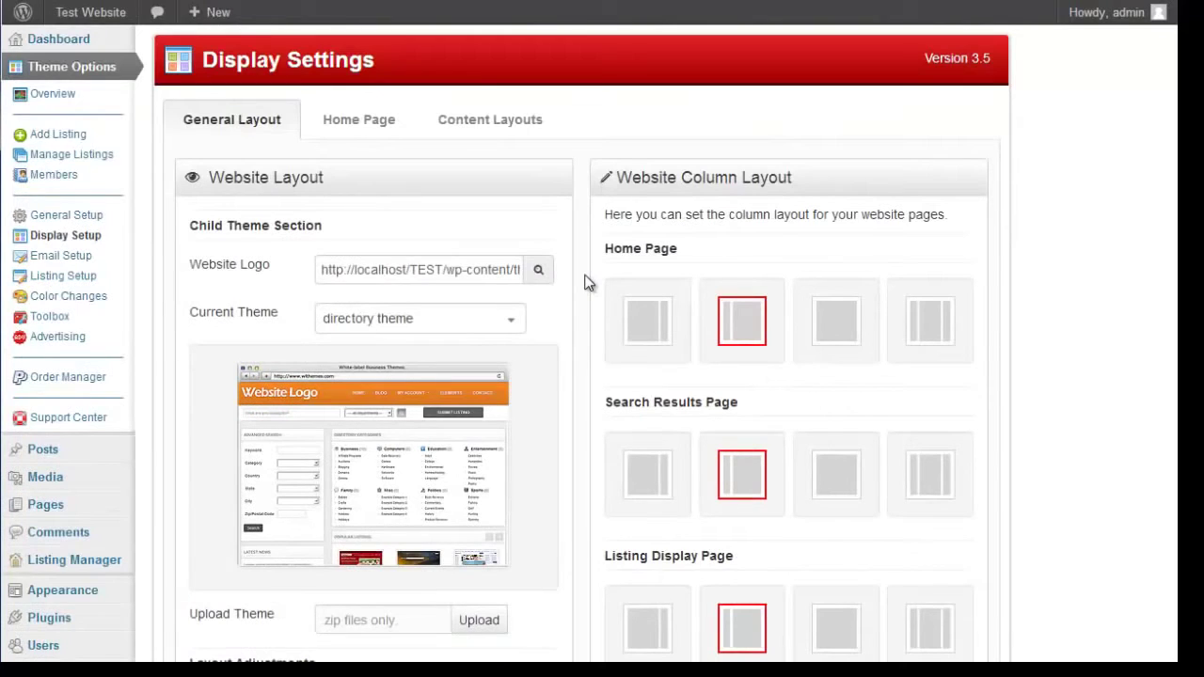
scroll(567, 326, "down", 2)
scroll(602, 282, "up", 2)
scroll(543, 367, "down", 2)
scroll(542, 372, "up", 2)
scroll(753, 295, "down", 3)
scroll(922, 412, "down", 2)
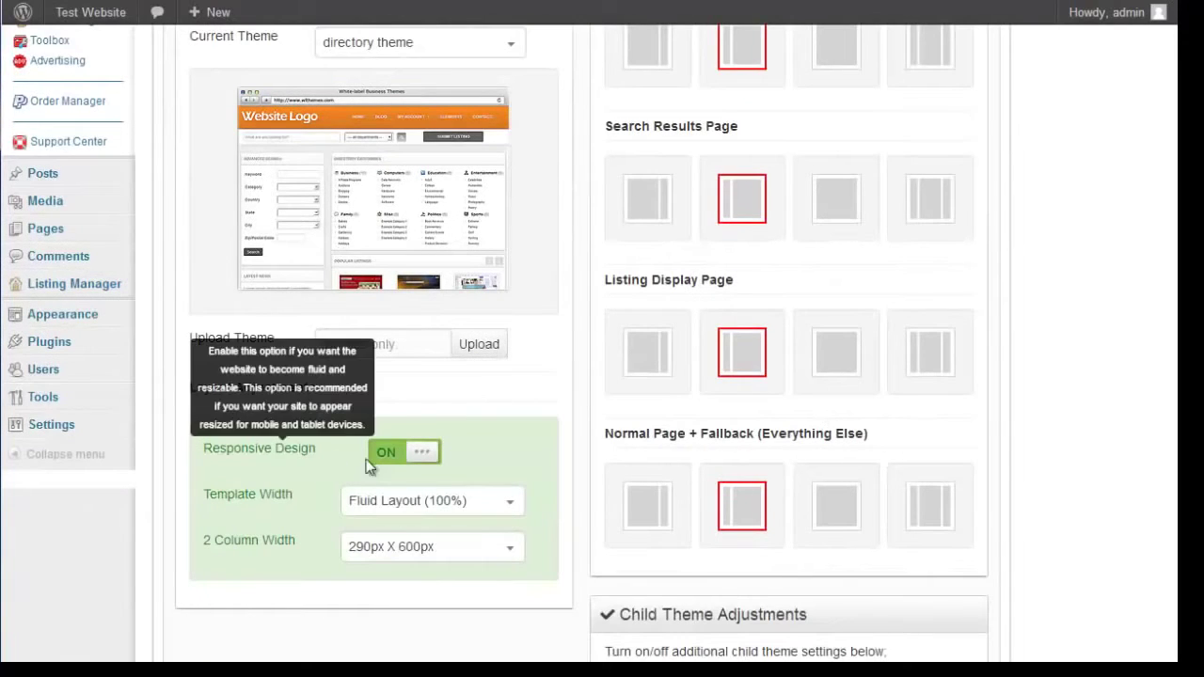
scroll(528, 573, "up", 3)
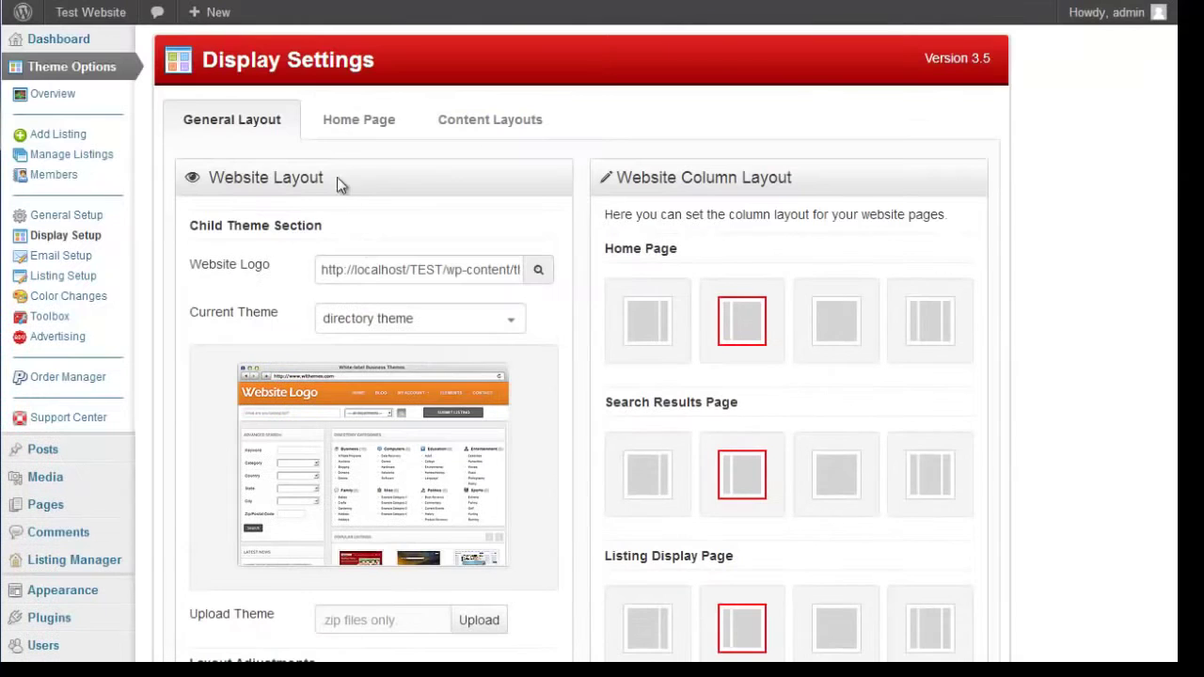
View the home page layout objects in Display Settings and compare them with the live home page.
left_click(356, 123)
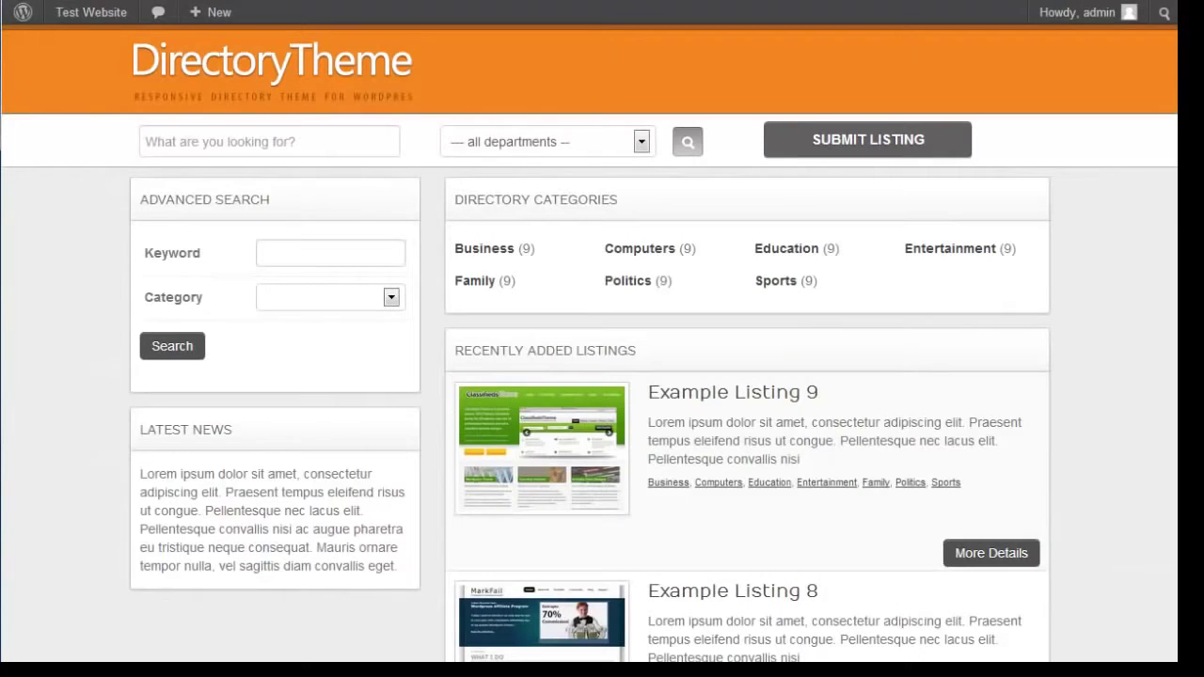
scroll(1051, 277, "down", 1)
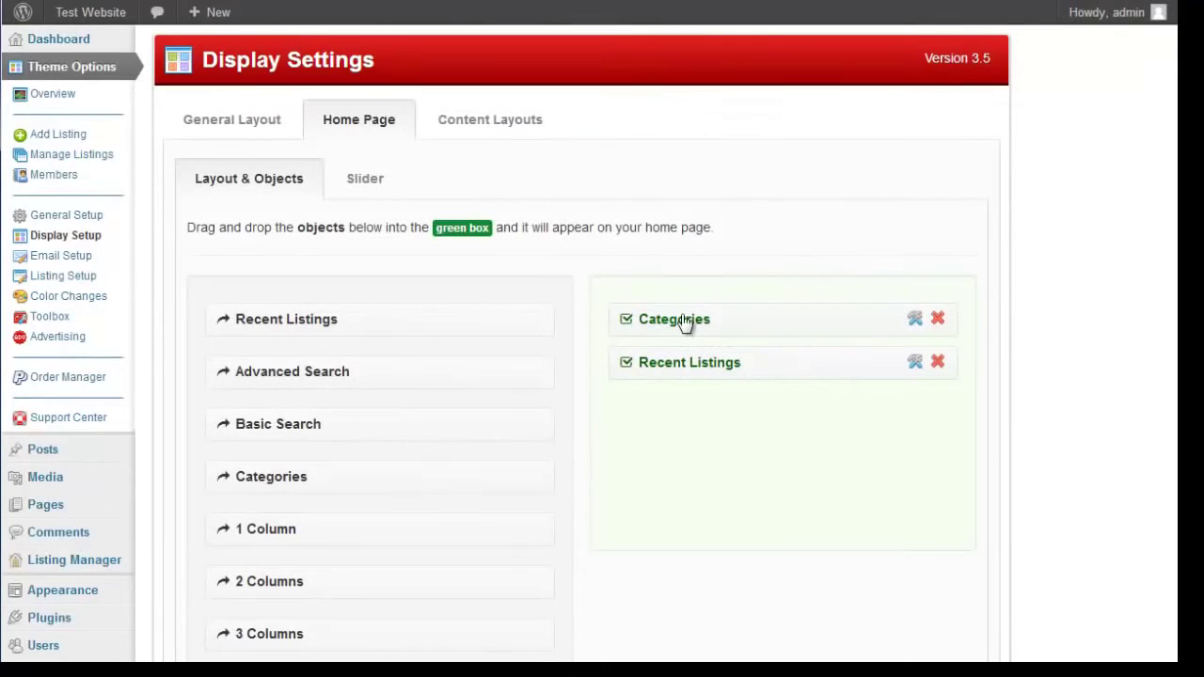
scroll(424, 304, "down", 2)
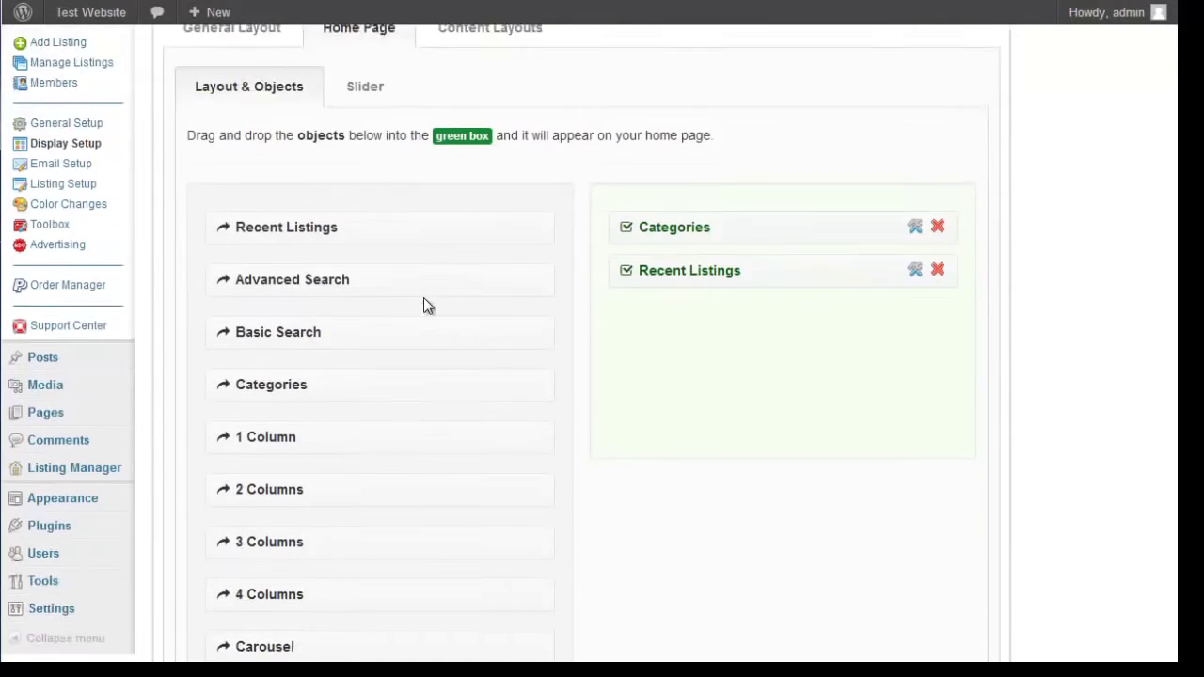
scroll(426, 306, "up", 1)
Add a new Recent Listings object to the home page layout and remove the existing Recent Listings and Categories objects.
left_click_drag(304, 241, 743, 369)
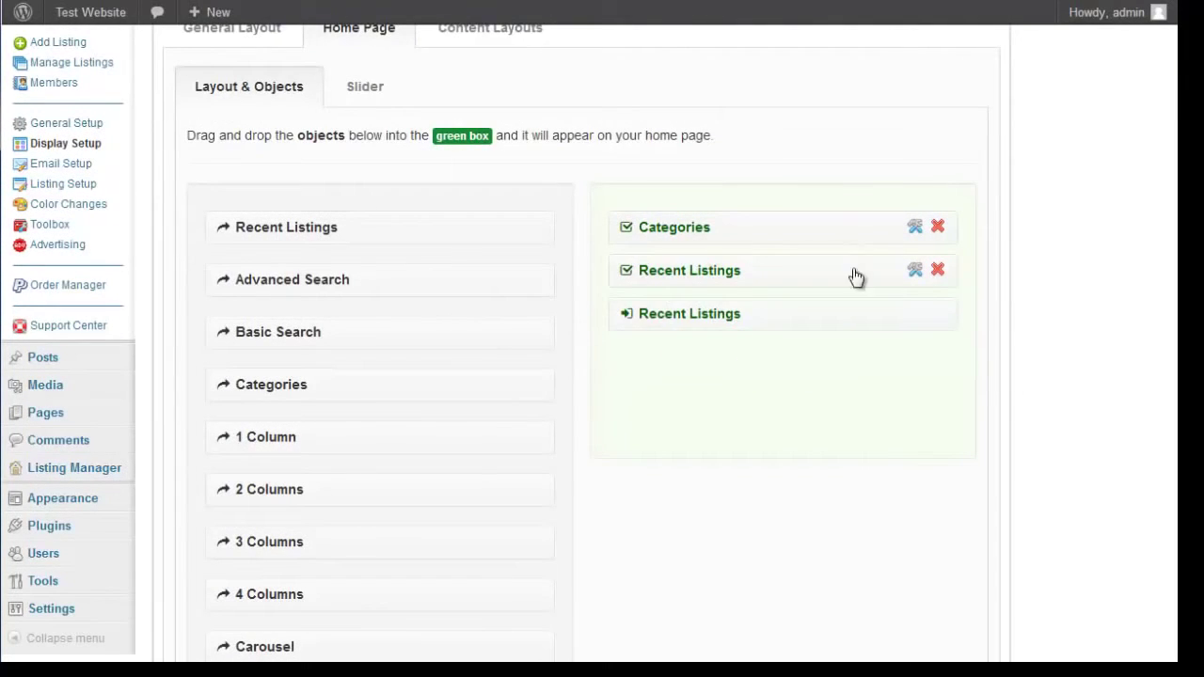
left_click(938, 272)
scroll(987, 336, "up", 1)
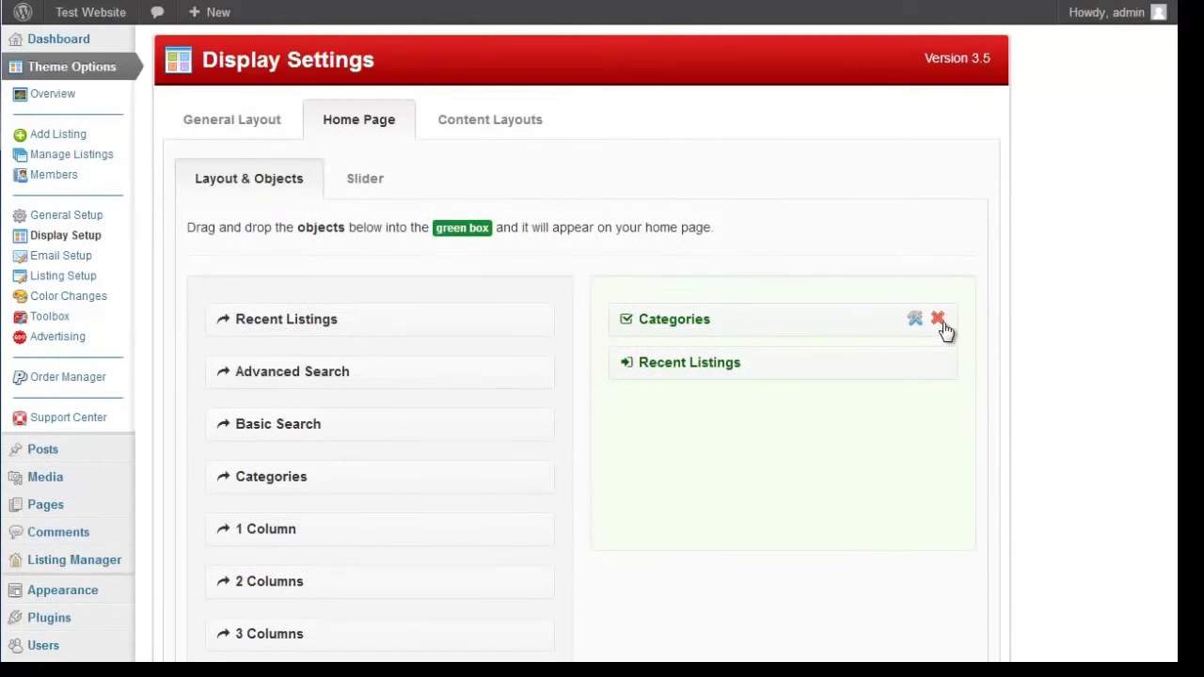
left_click(940, 321)
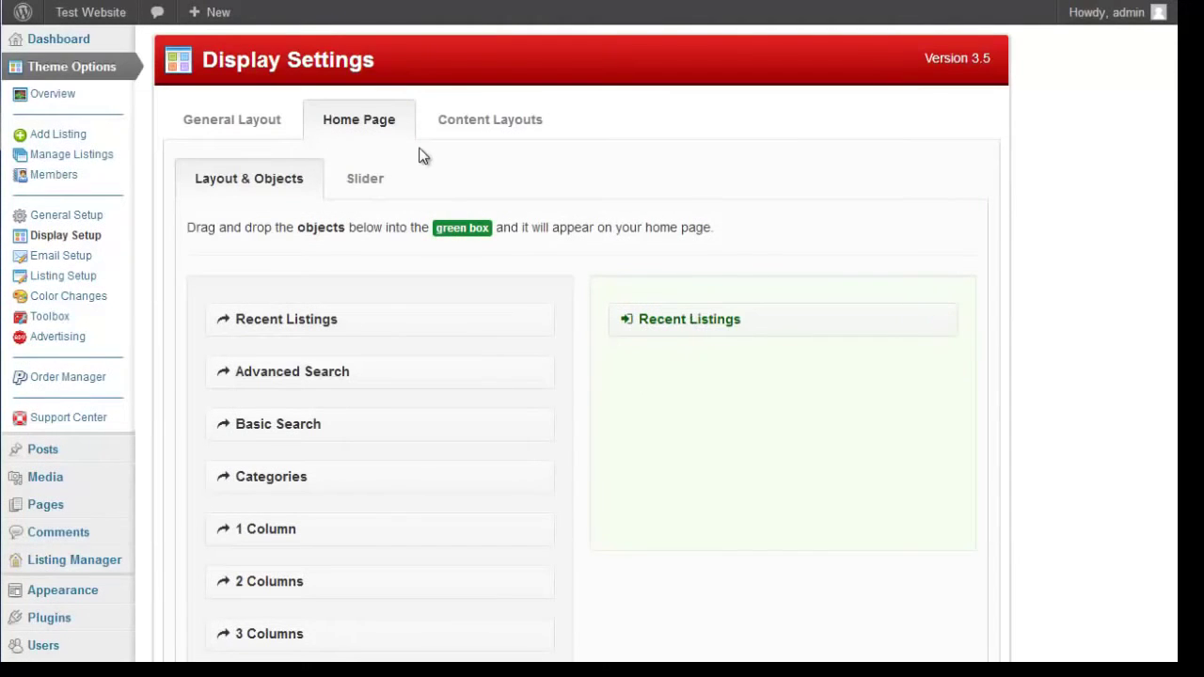
Look over the home page slider settings and the search results display options of the content layouts.
left_click(383, 185)
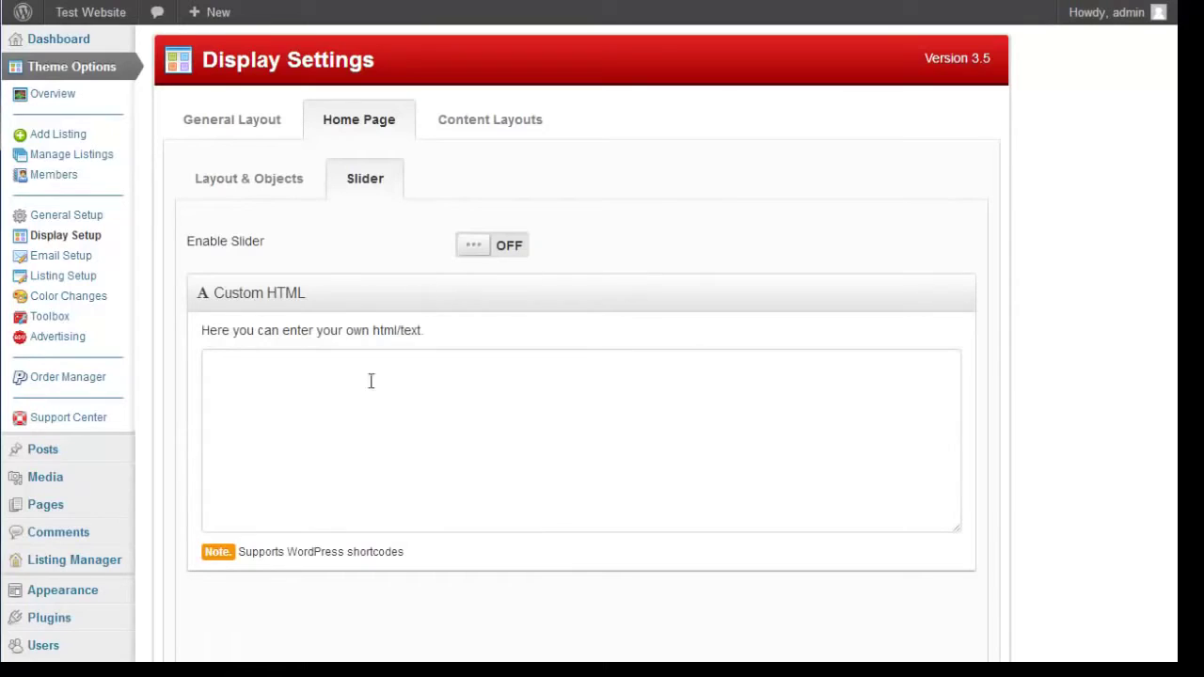
left_click(437, 431)
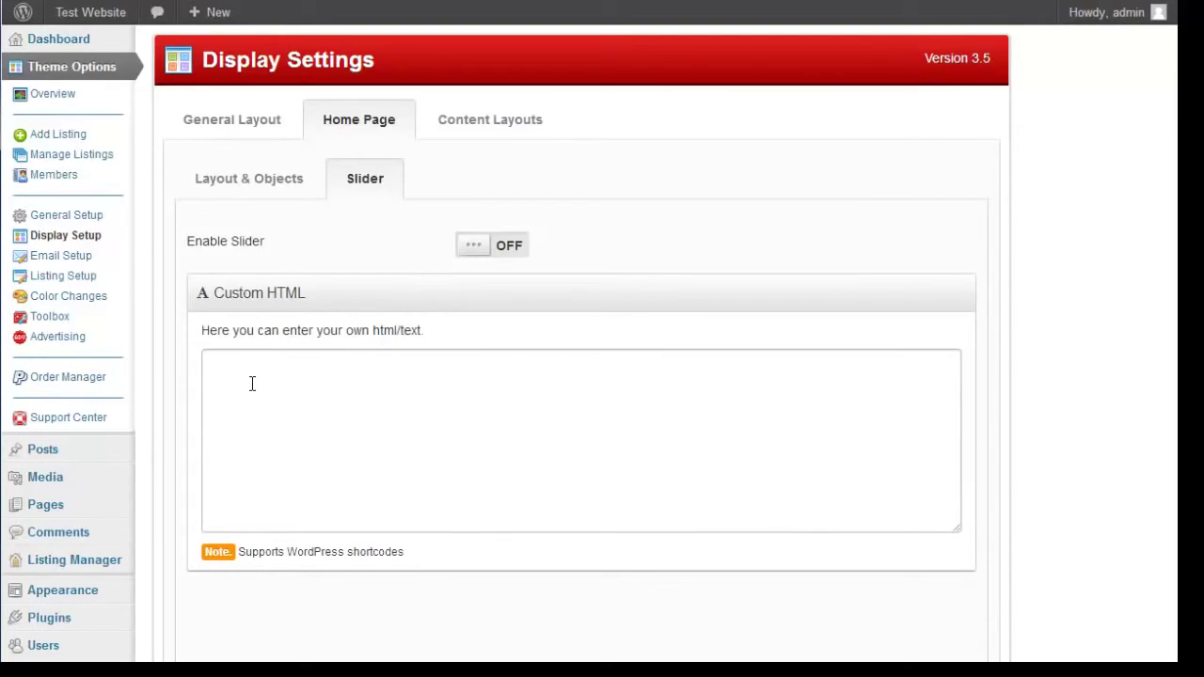
left_click(487, 136)
scroll(450, 189, "down", 2)
scroll(450, 188, "up", 2)
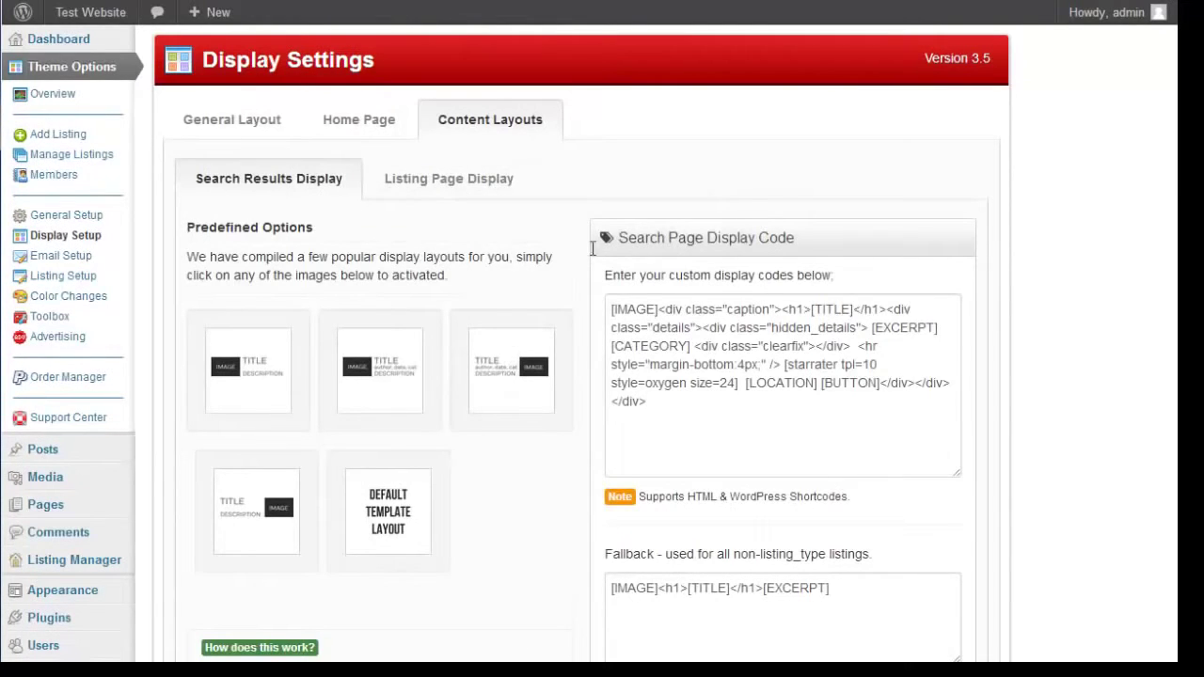
scroll(411, 461, "down", 2)
scroll(615, 323, "up", 2)
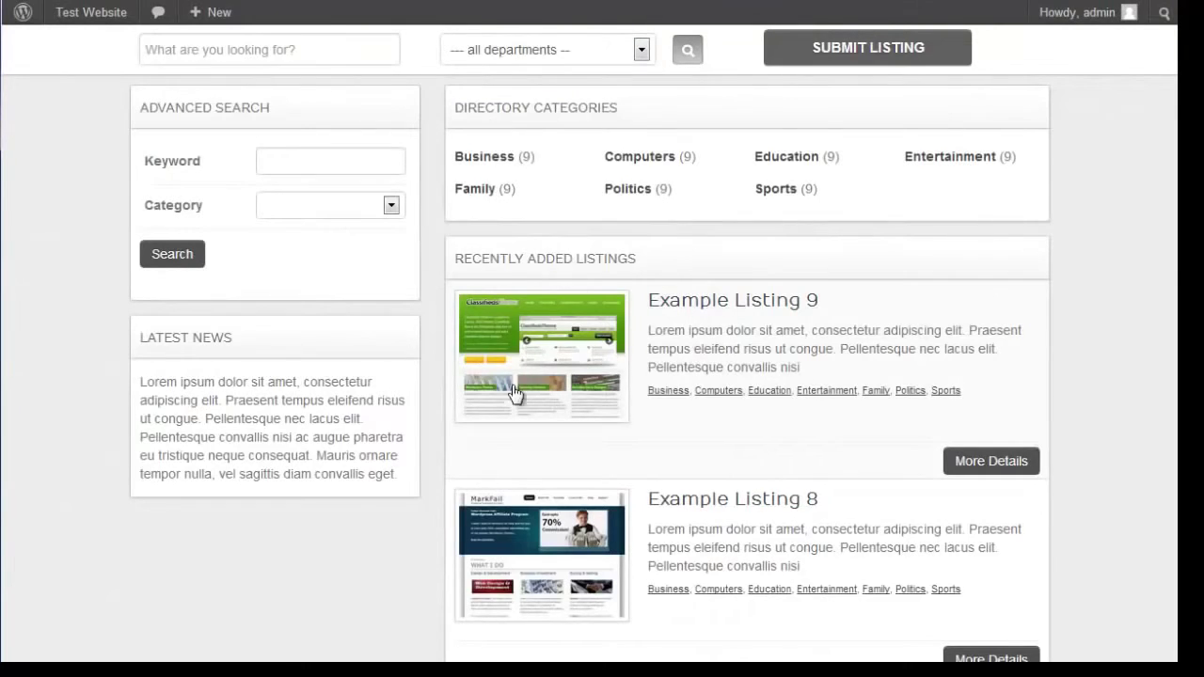
Open Example Listing 9 on the live site and examine its listing page, including the details and description sections.
left_click(677, 308)
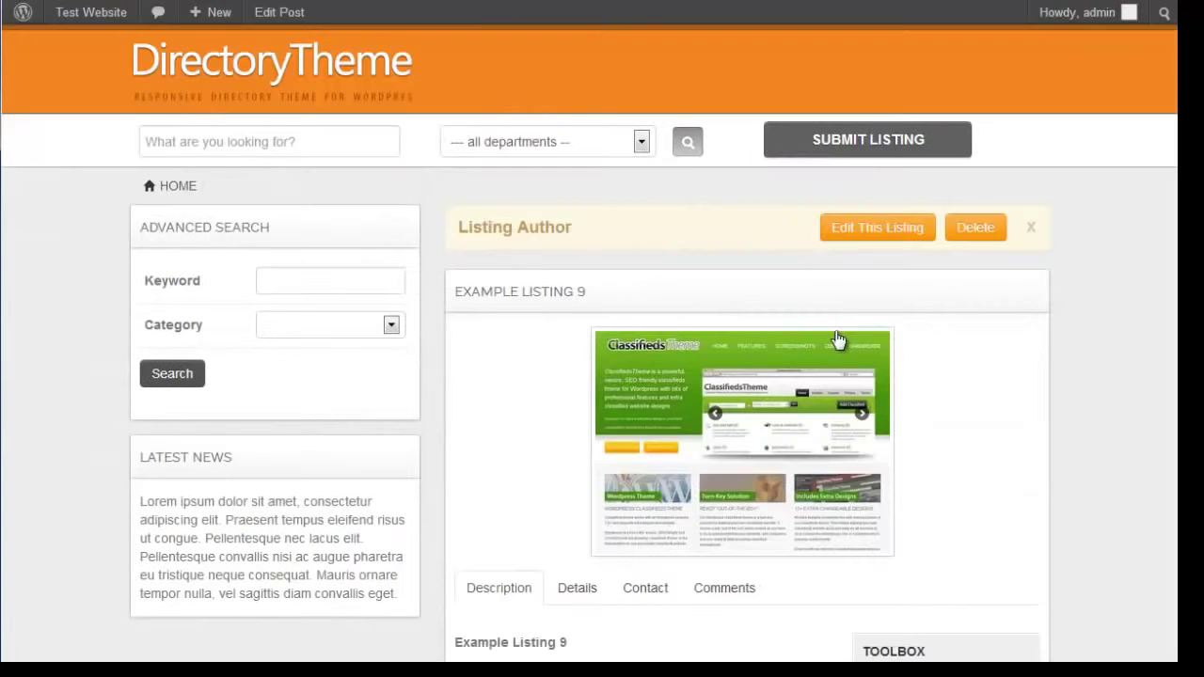
scroll(544, 374, "down", 2)
scroll(696, 246, "down", 2)
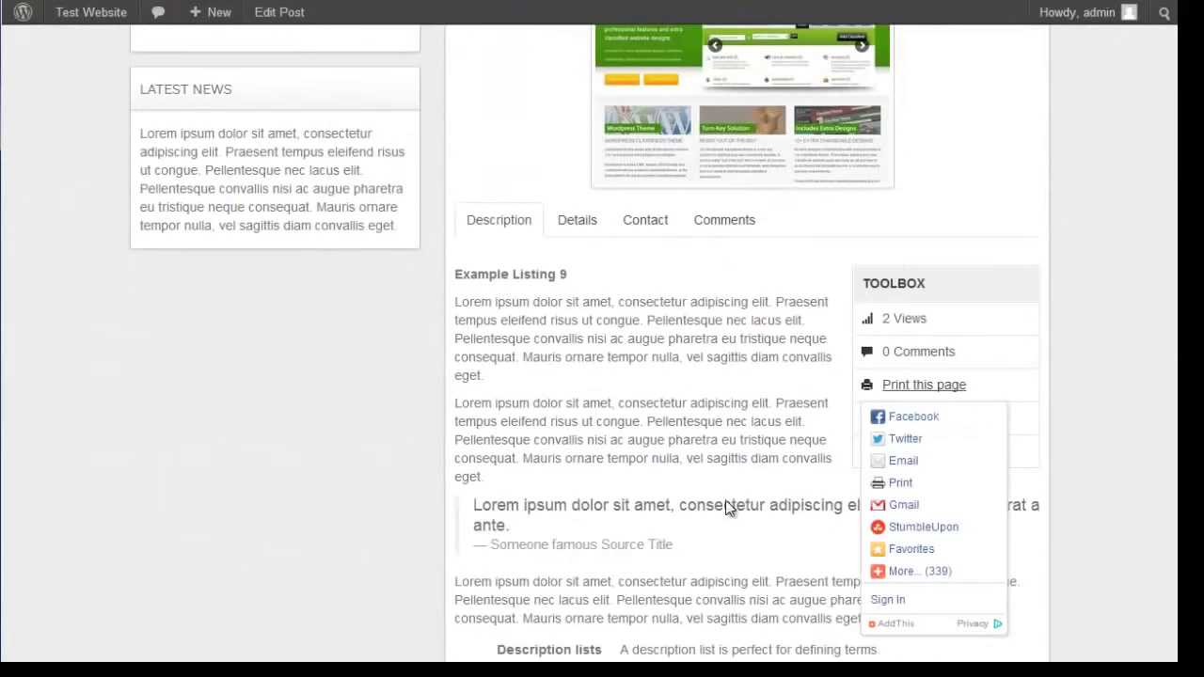
left_click(586, 235)
left_click(508, 220)
scroll(556, 436, "down", 2)
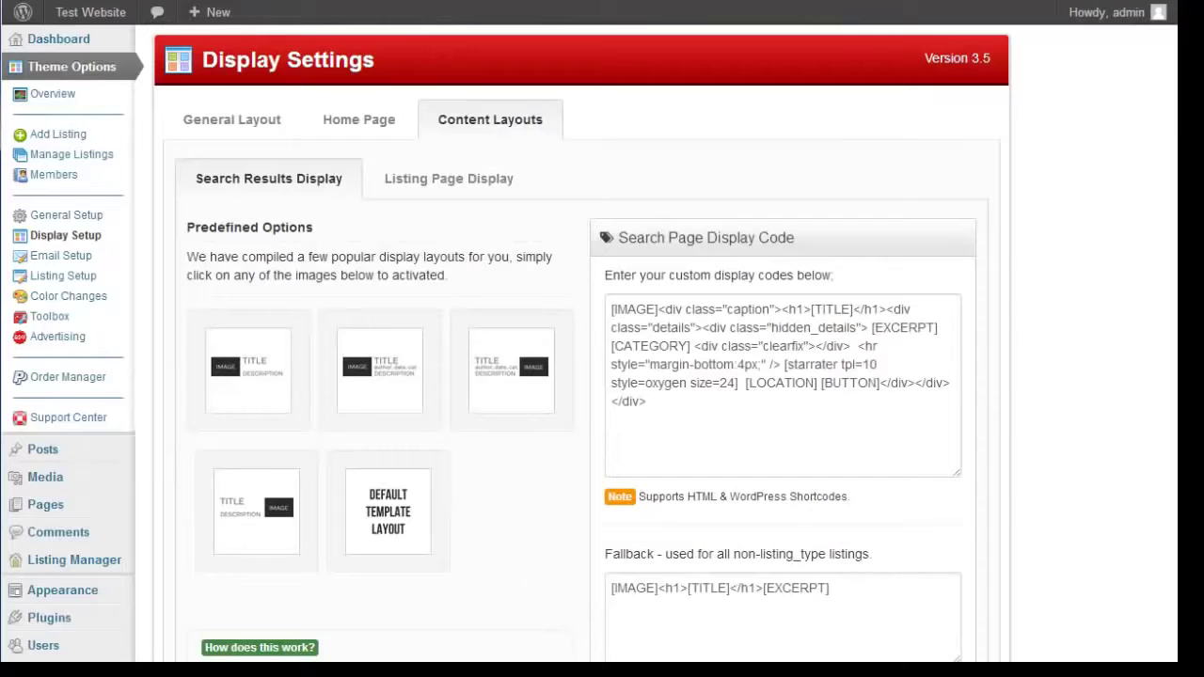
On the Email Setup page, create and save a system email with the subject "test" and the message "test".
left_click(83, 259)
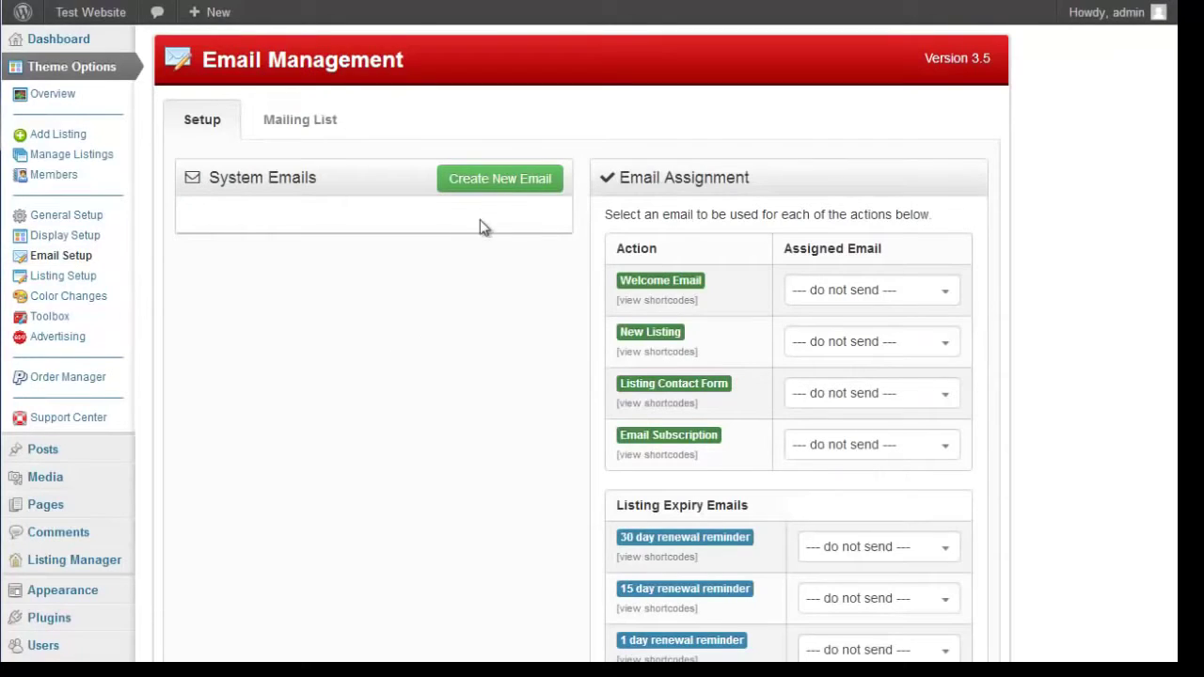
left_click(491, 185)
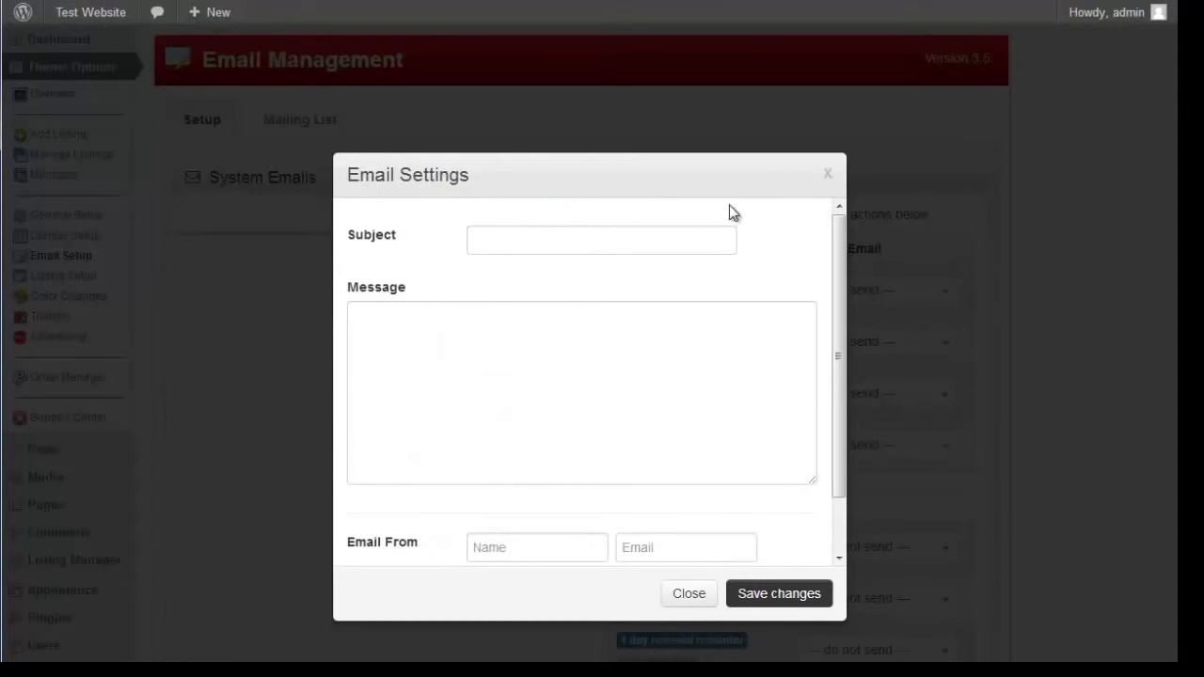
left_click(690, 236)
type("test")
key("Tab")
type("test")
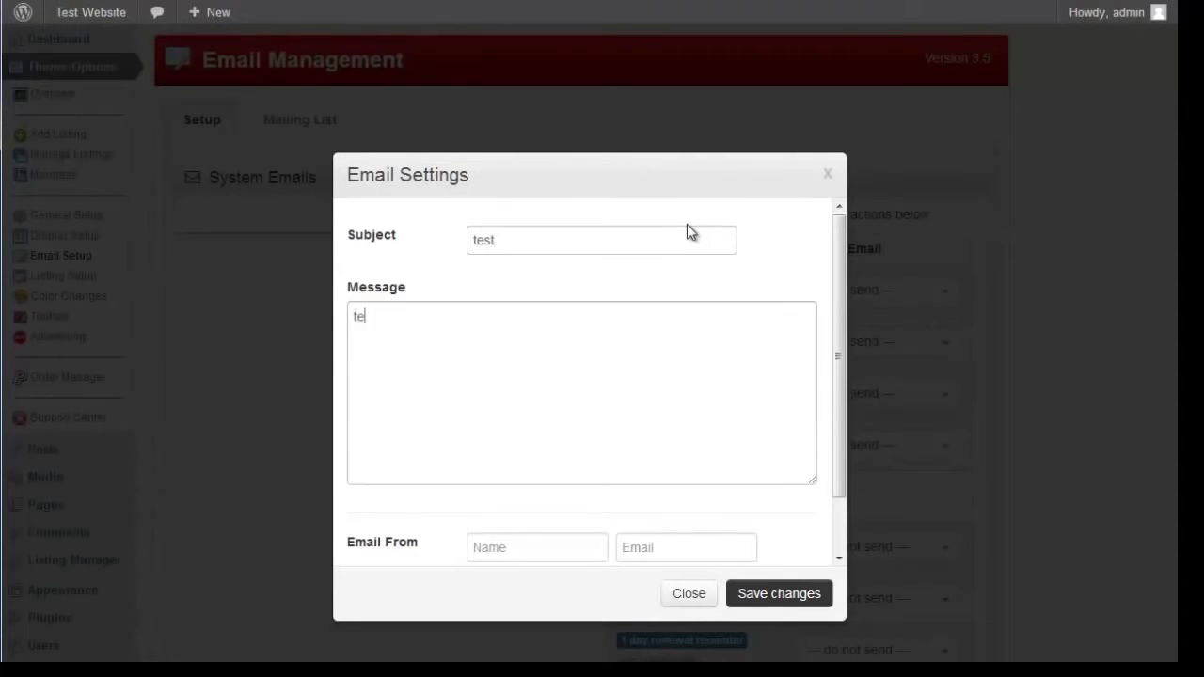
scroll(828, 334, "down", 1)
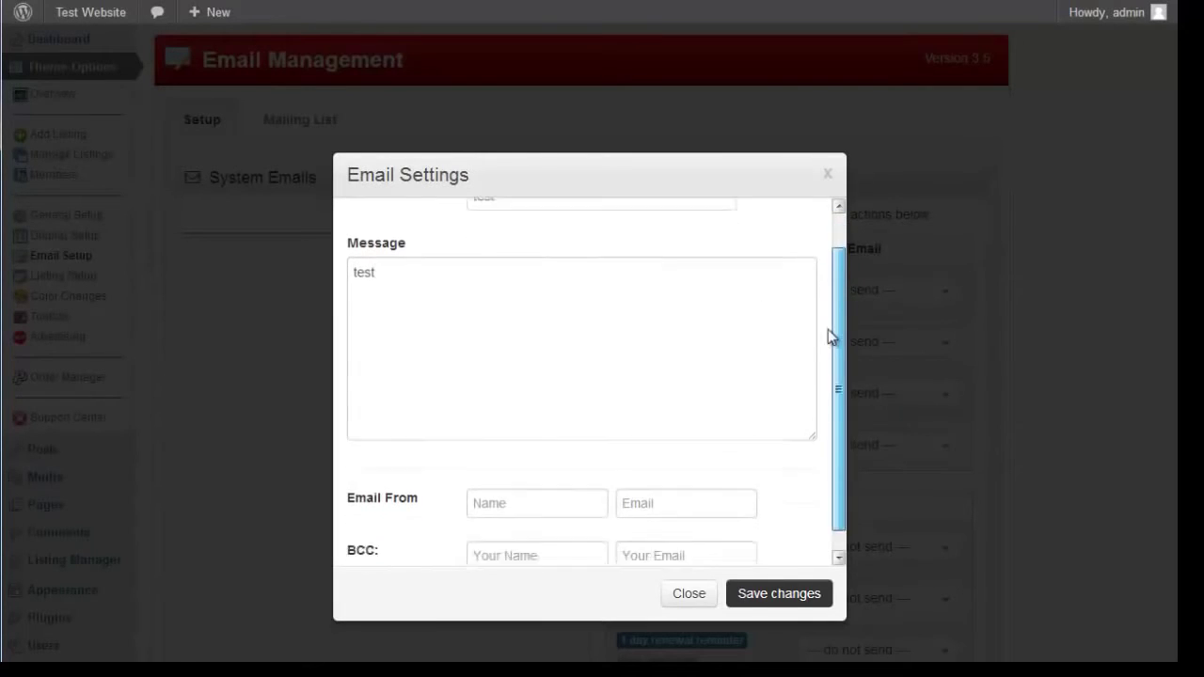
scroll(827, 333, "up", 1)
scroll(807, 484, "down", 1)
left_click(774, 593)
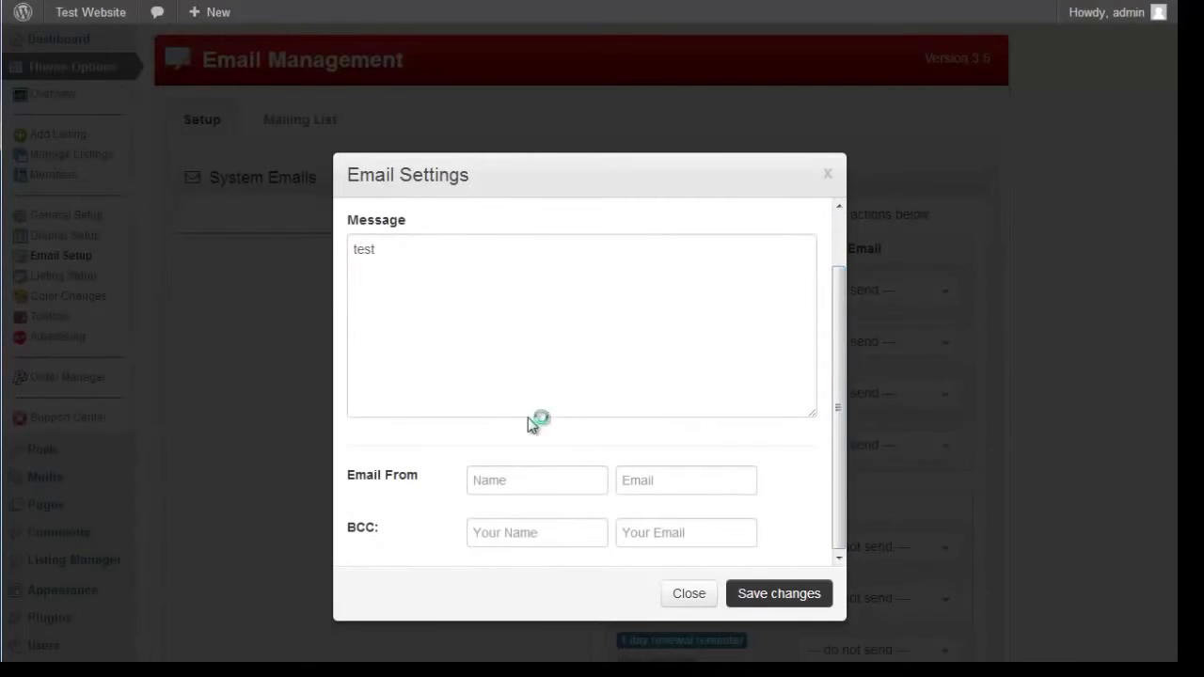
scroll(400, 346, "down", 1)
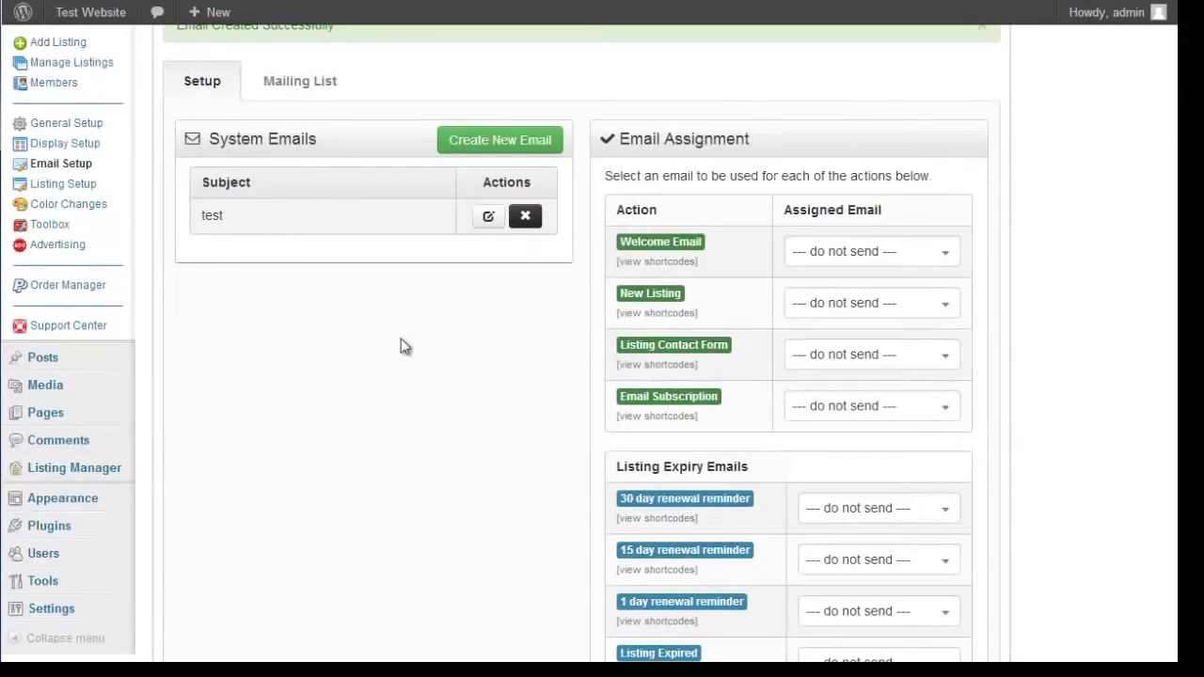
Examine the email choices for the Welcome Email action and review the listing, membership, admin and message email assignments.
left_click(860, 256)
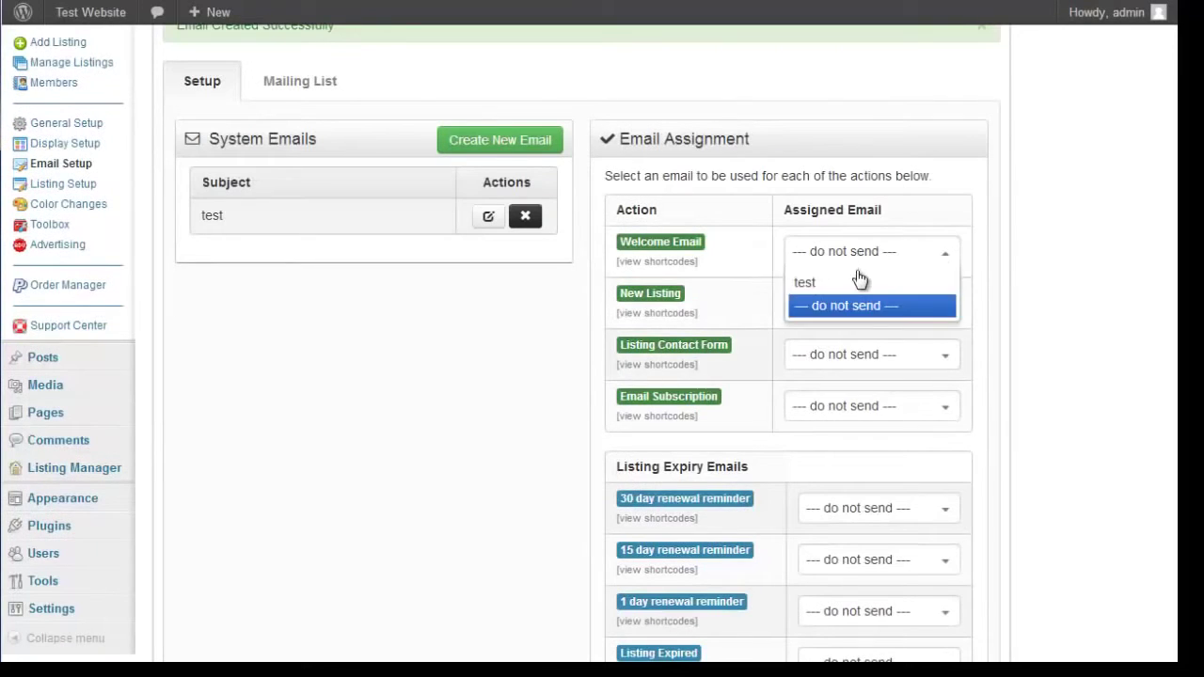
left_click(1038, 258)
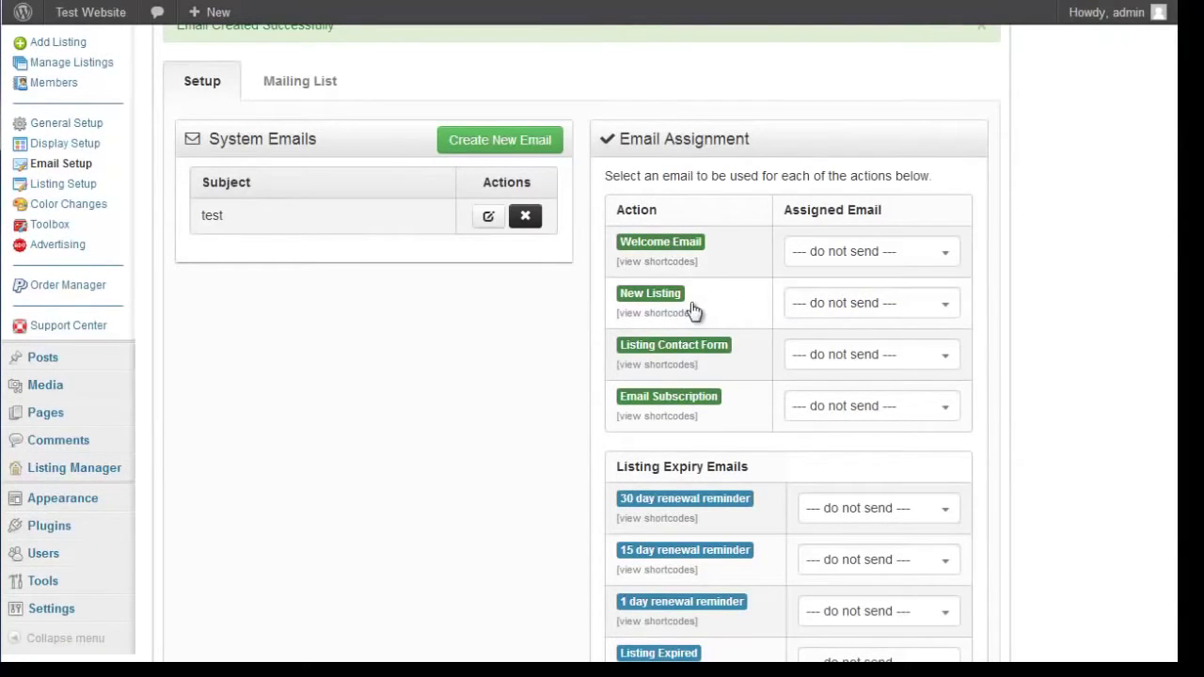
scroll(670, 292, "down", 1)
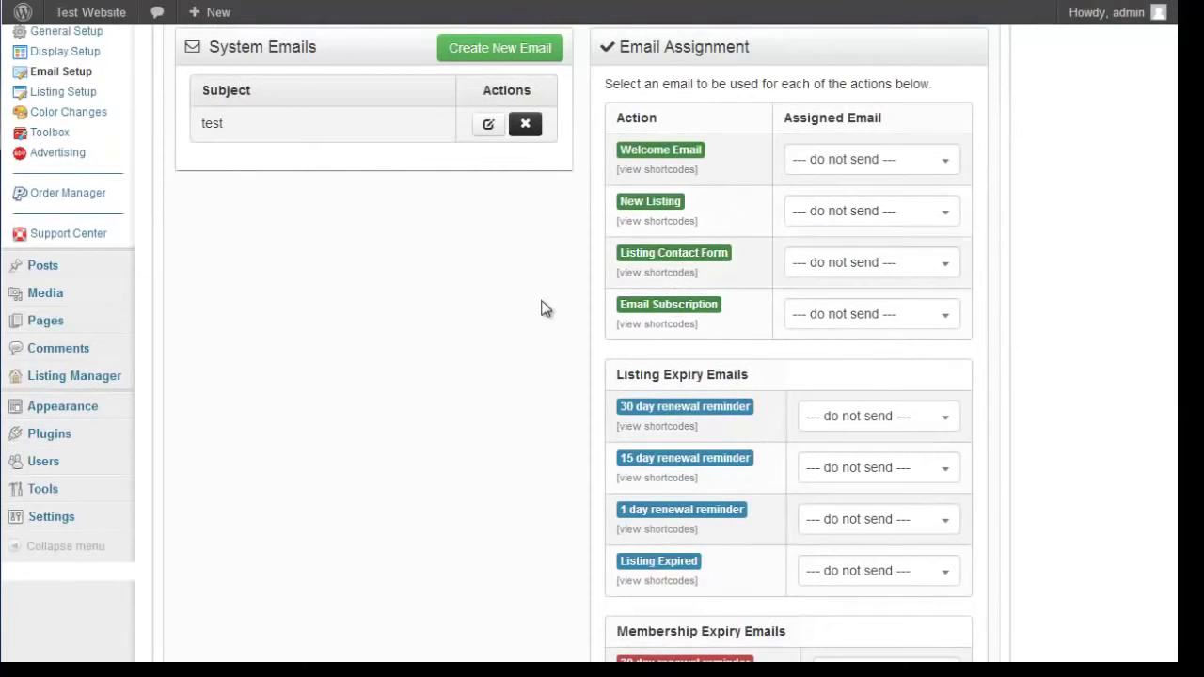
scroll(536, 308, "down", 3)
scroll(537, 276, "down", 3)
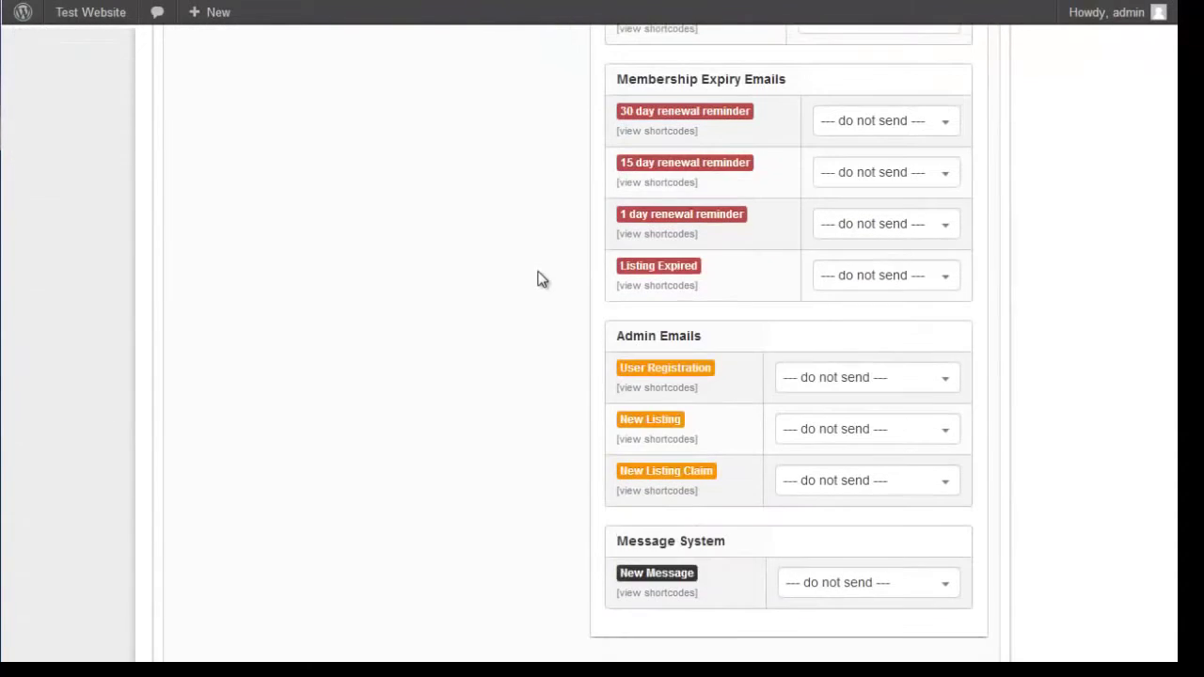
scroll(779, 447, "up", 4)
scroll(766, 452, "up", 4)
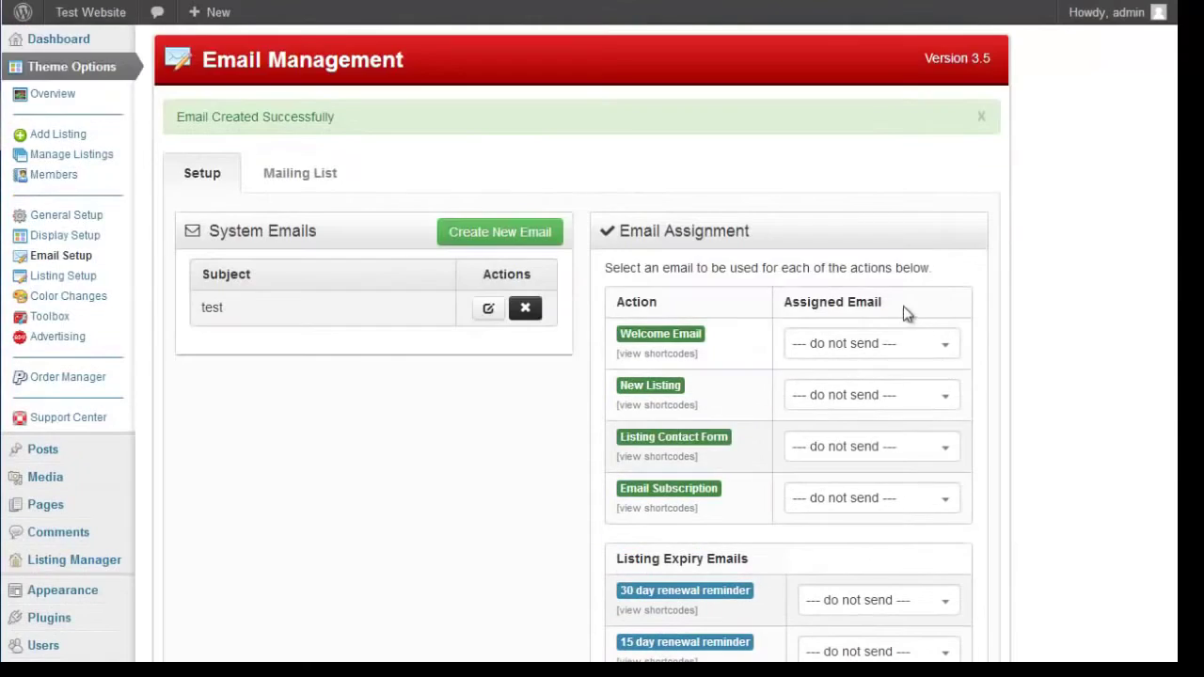
left_click(904, 344)
left_click(1033, 367)
left_click(834, 344)
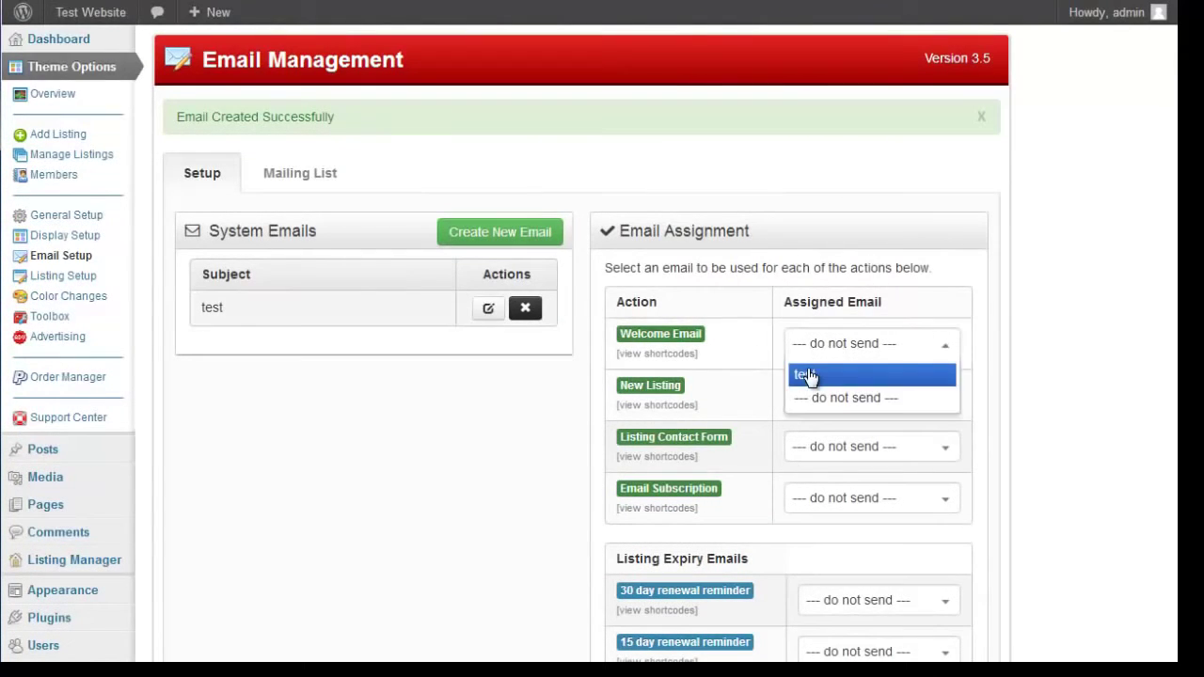
left_click(633, 383)
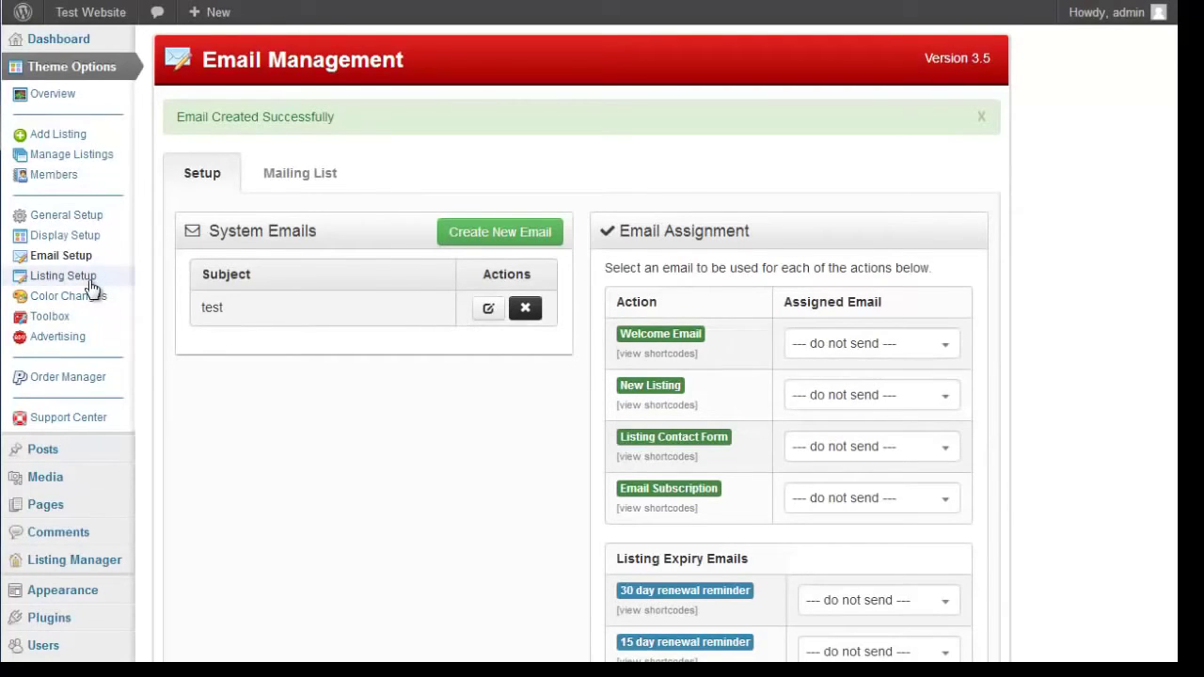
Open Listing Setup, then go to the live site's listing submission page and start a listing with Example Package 1.
left_click(62, 276)
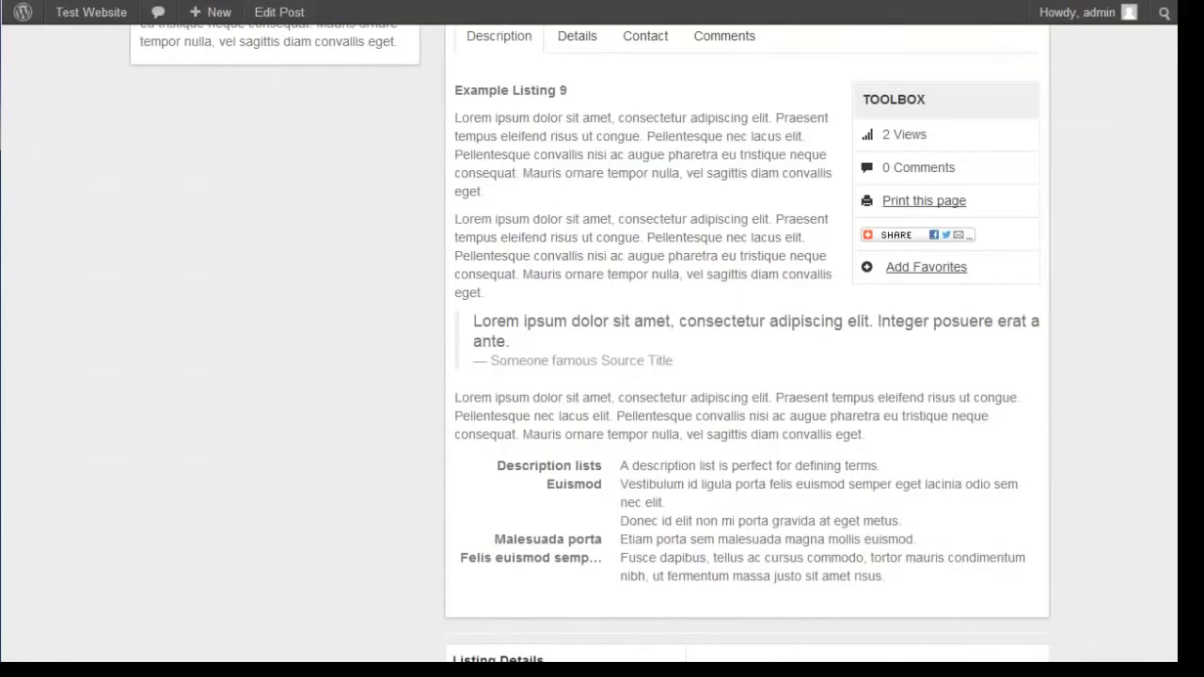
scroll(712, 216, "up", 5)
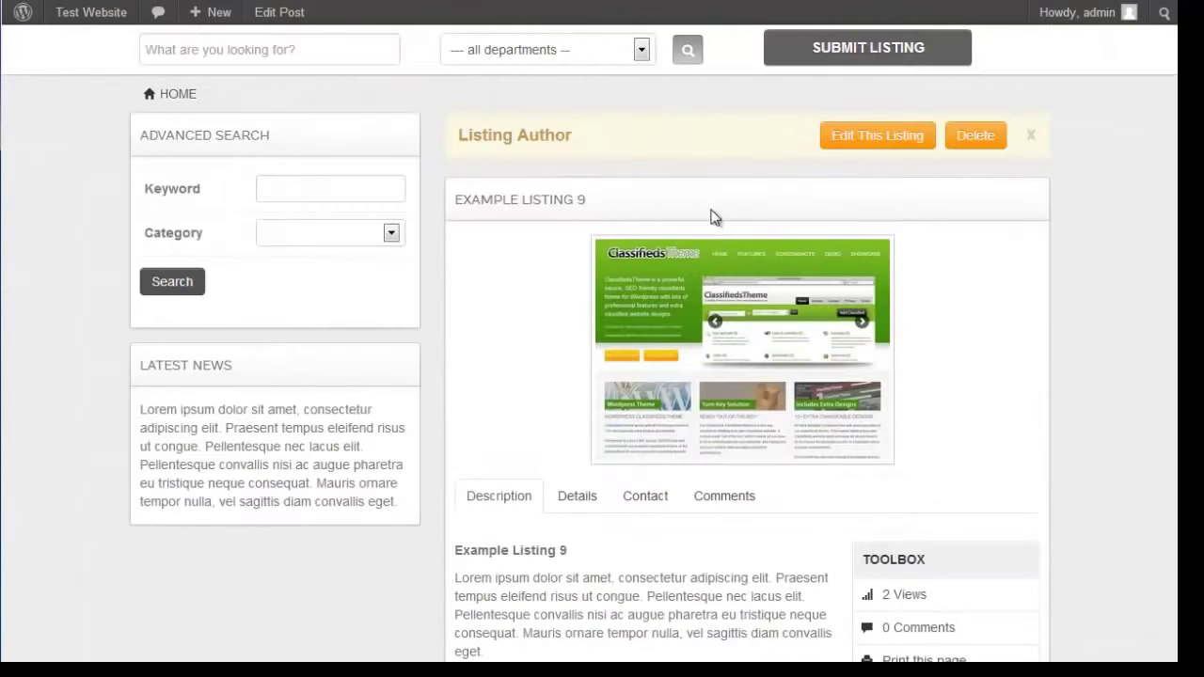
left_click(851, 57)
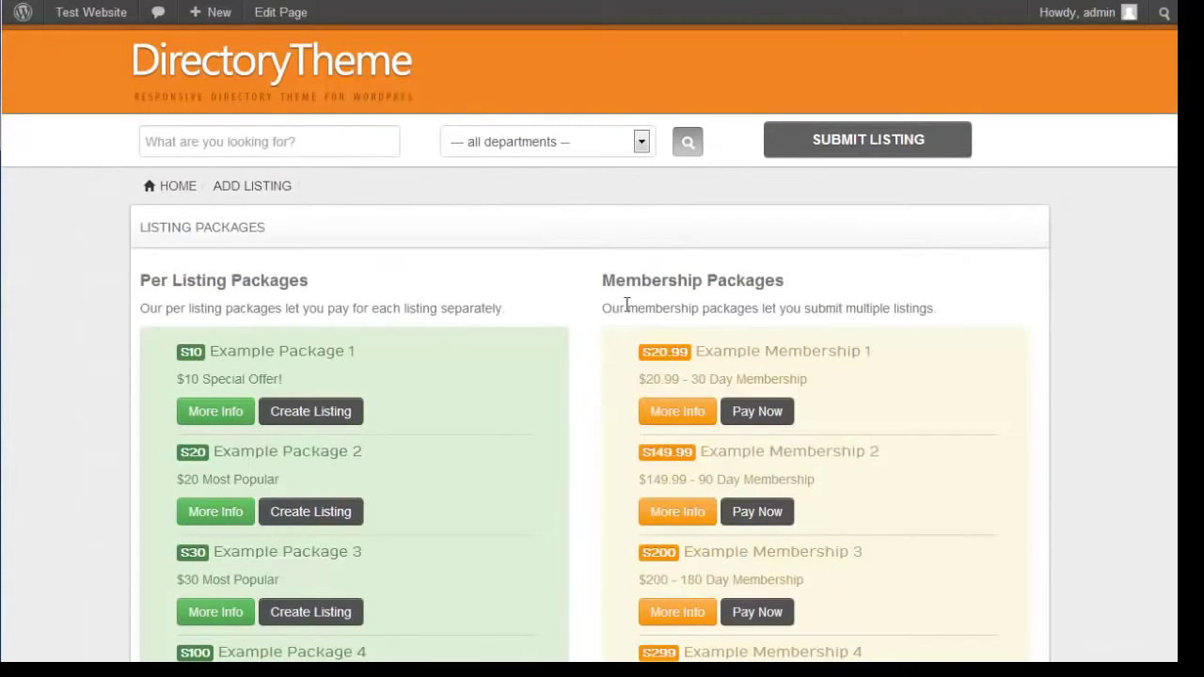
left_click(337, 419)
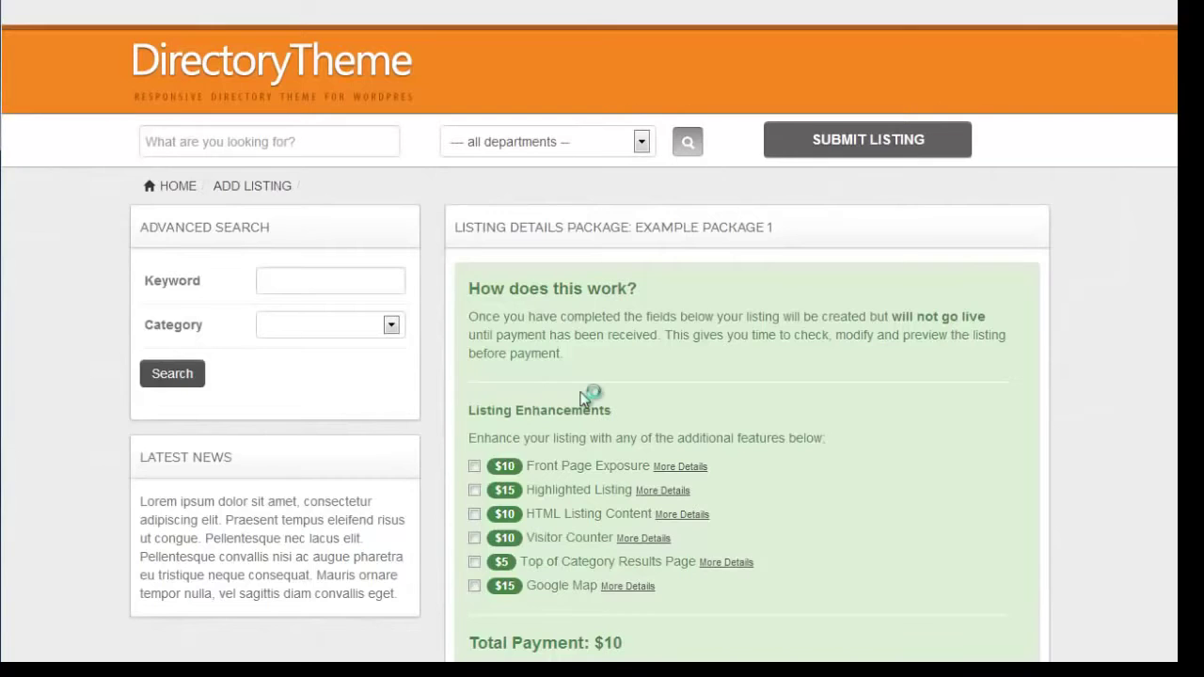
Examine the submission form's Website Link field, then review the new-field types and the Website Link field's settings in Listing Setup.
scroll(584, 397, "down", 10)
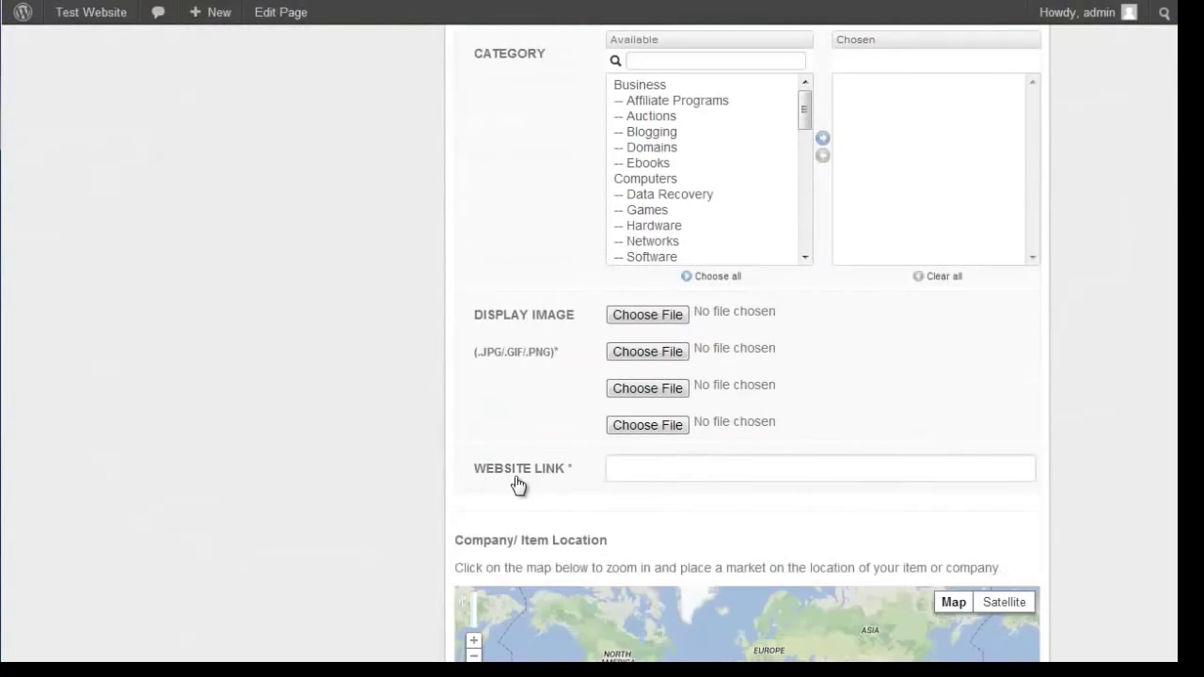
left_click(659, 470)
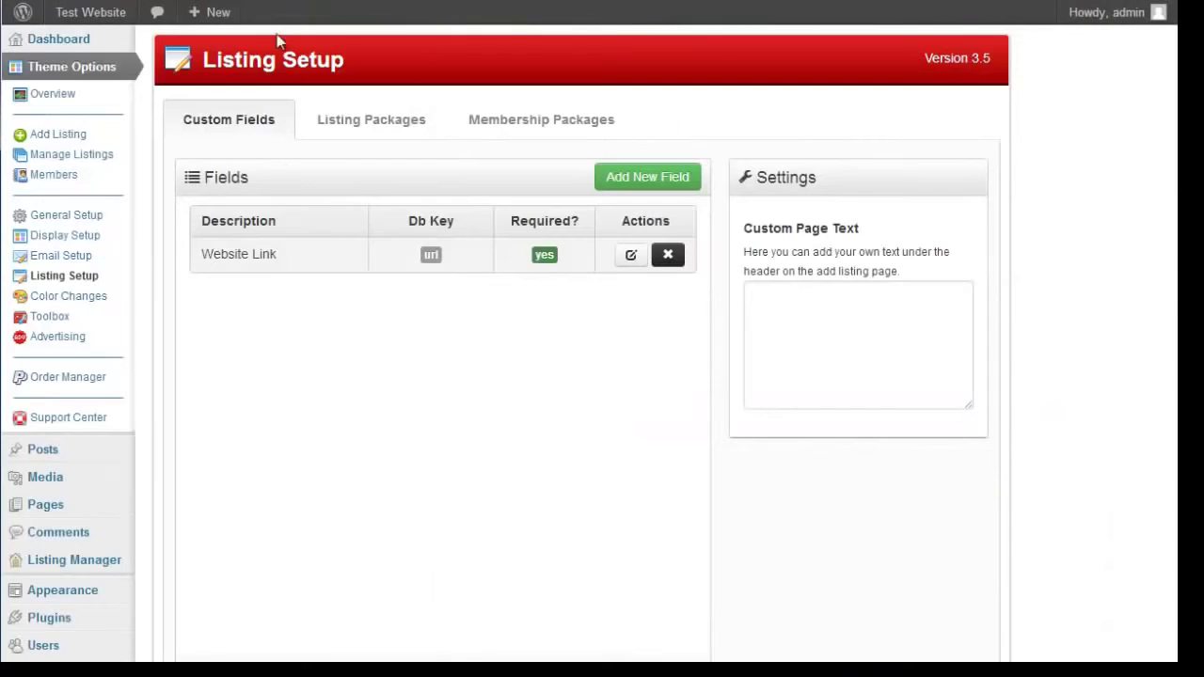
left_click(638, 179)
left_click(609, 354)
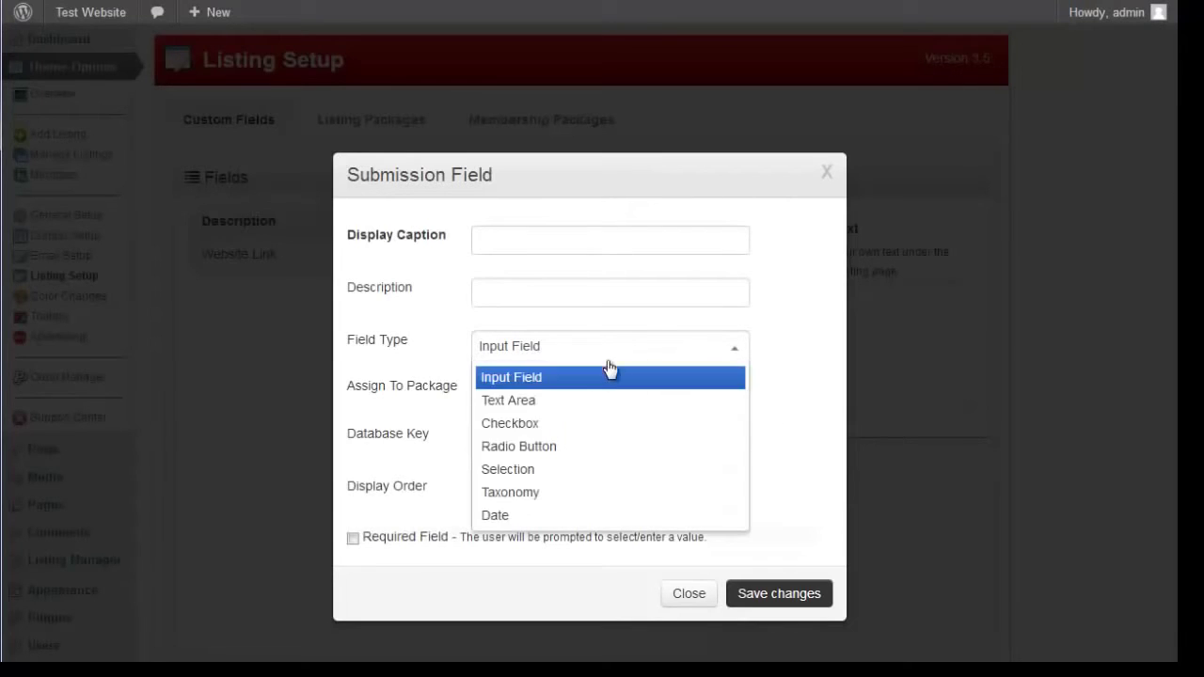
left_click(805, 277)
left_click(827, 175)
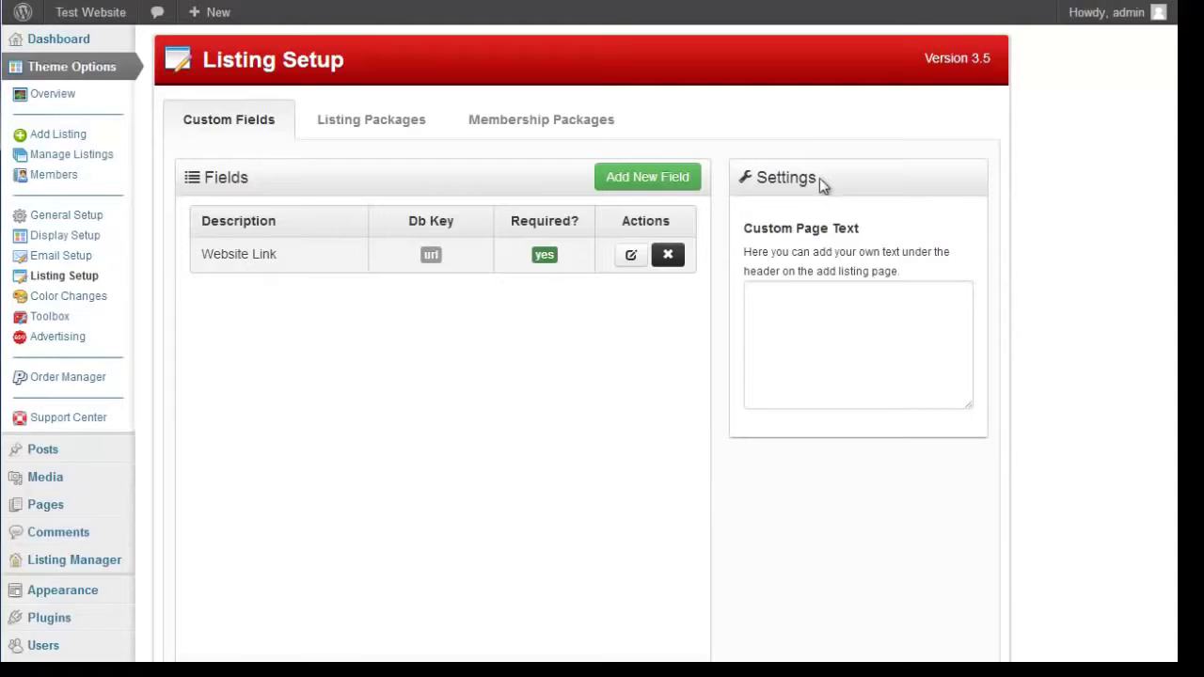
left_click(631, 255)
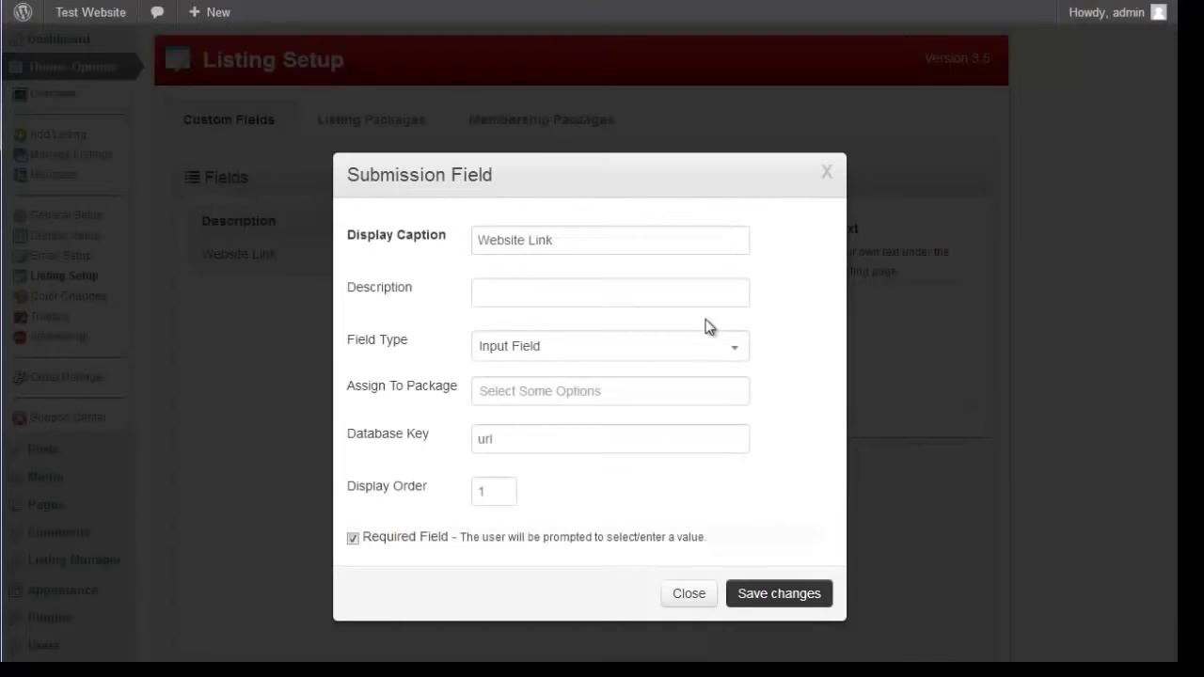
left_click(828, 174)
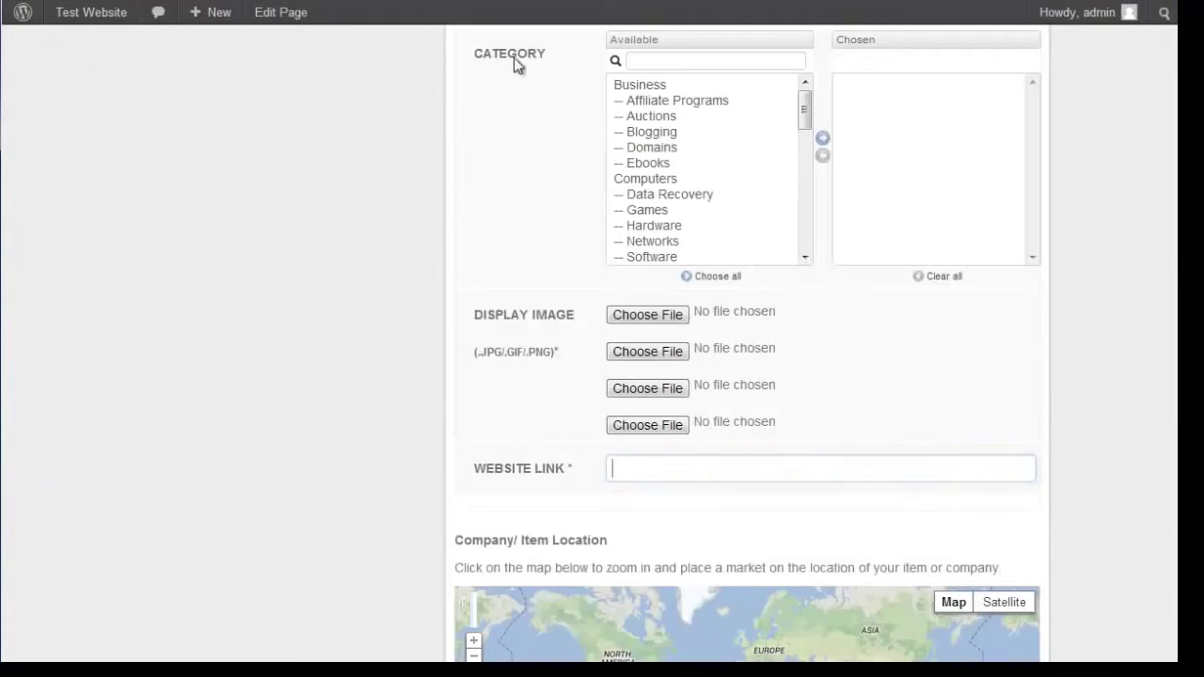
Return to the live site's package selection page and review the per-listing and membership packages.
scroll(514, 58, "up", 15)
left_click(882, 149)
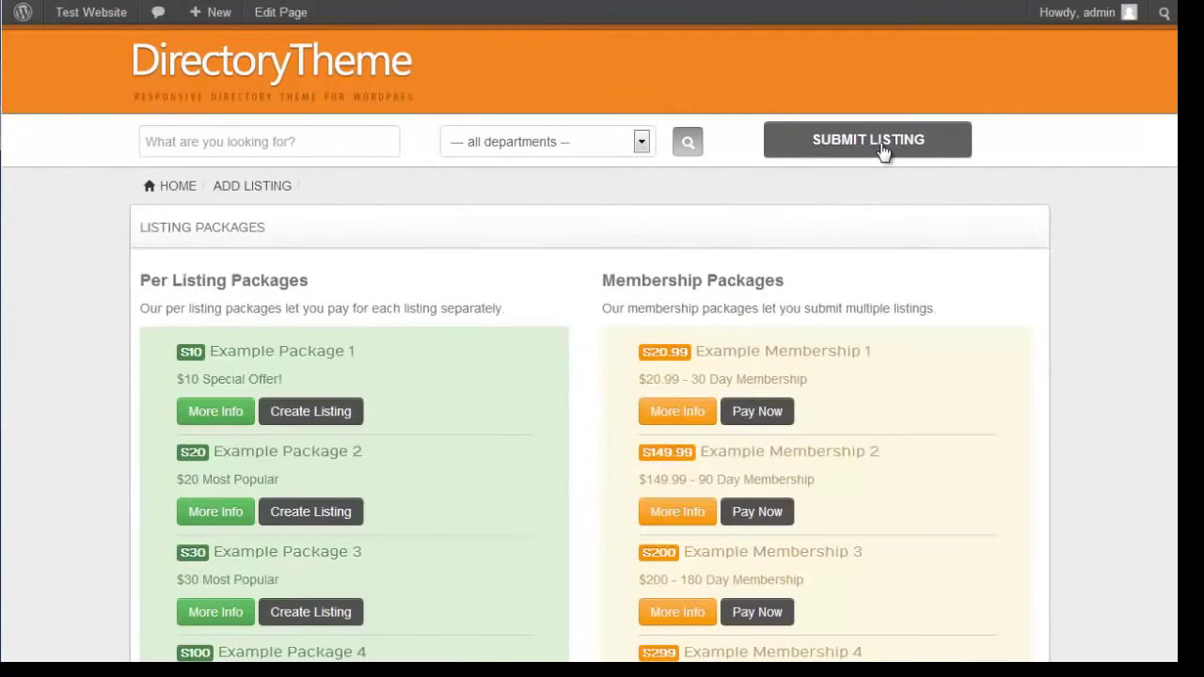
scroll(367, 289, "down", 1)
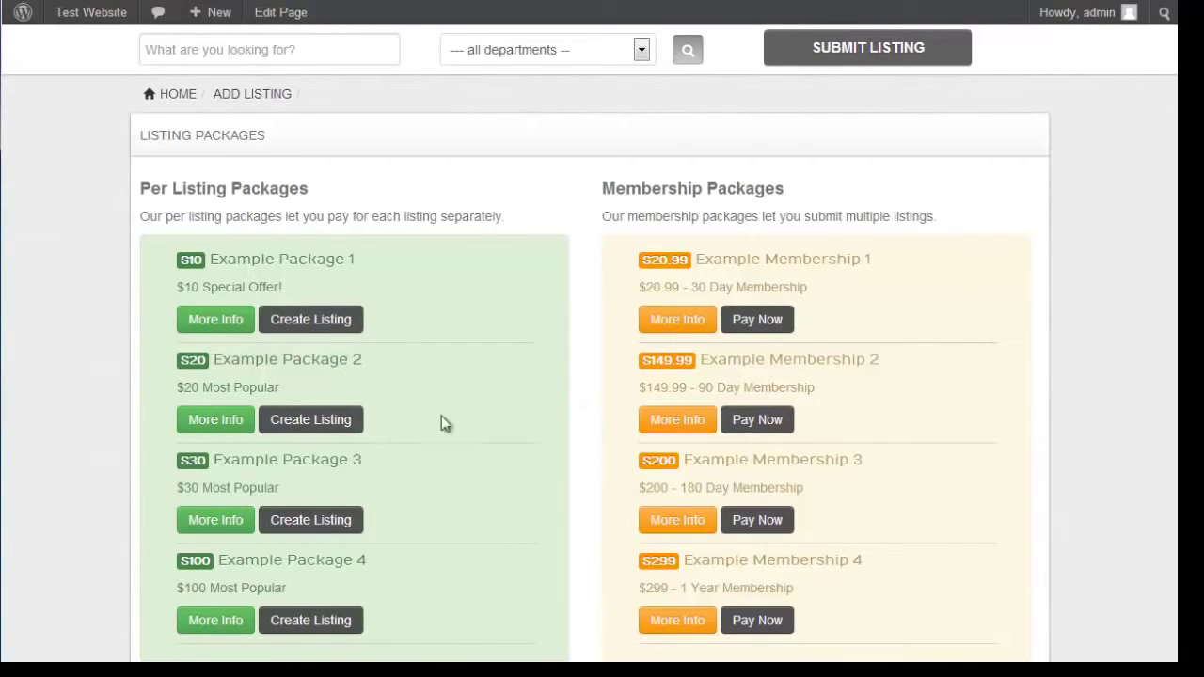
scroll(621, 393, "up", 1)
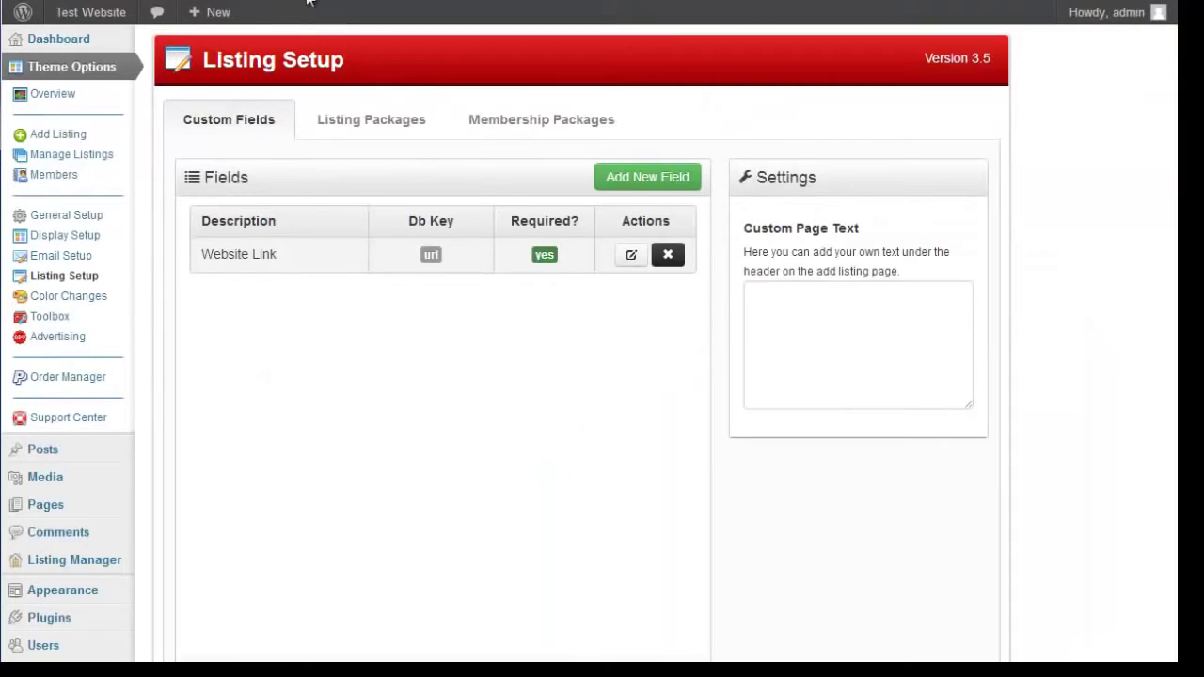
Open the listing packages in Listing Setup and review the package list and listing enhancement prices.
left_click(395, 116)
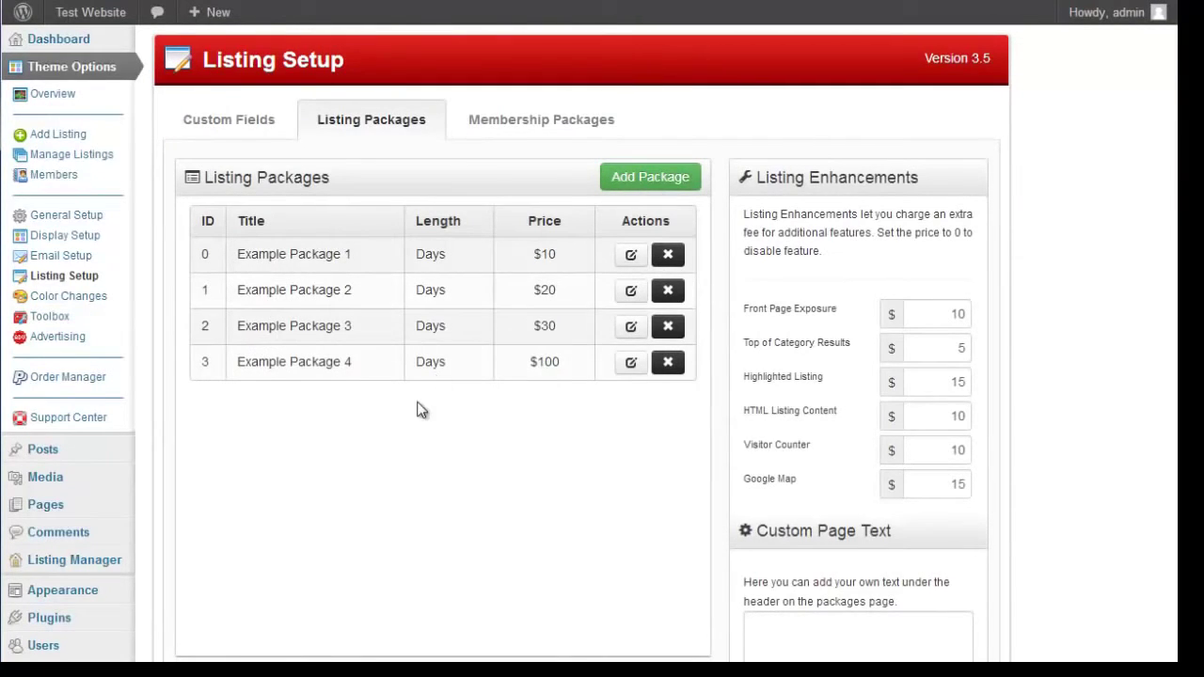
scroll(395, 442, "down", 1)
scroll(377, 473, "up", 1)
scroll(828, 198, "down", 1)
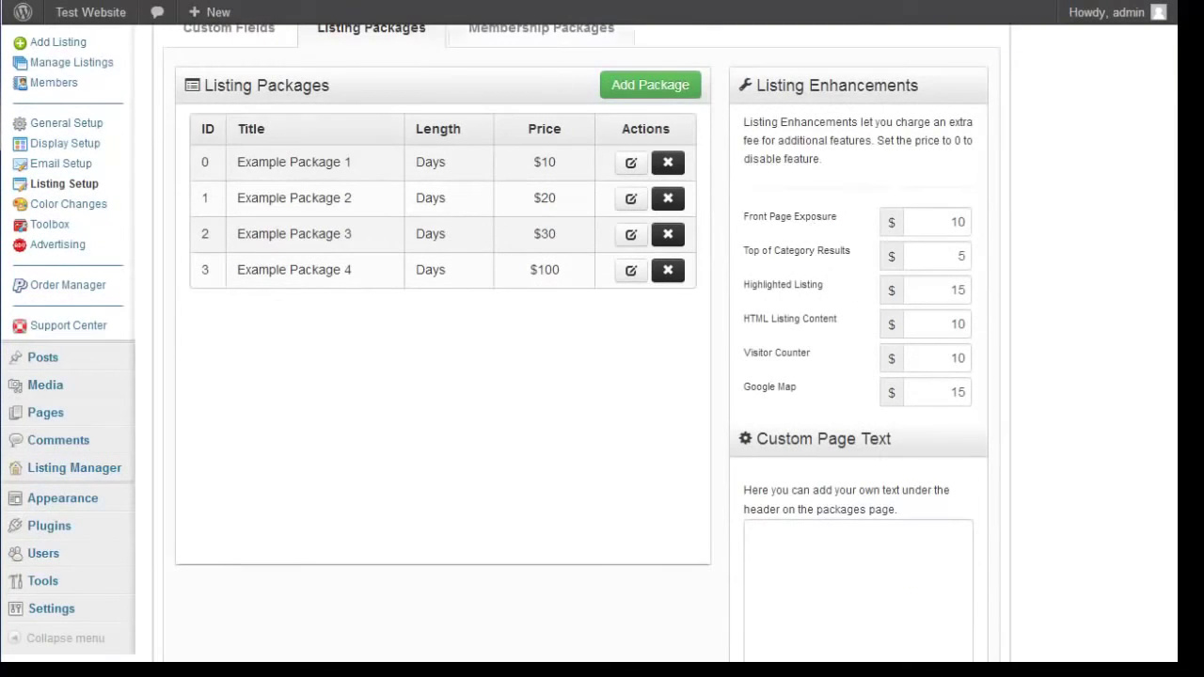
scroll(1044, 317, "up", 1)
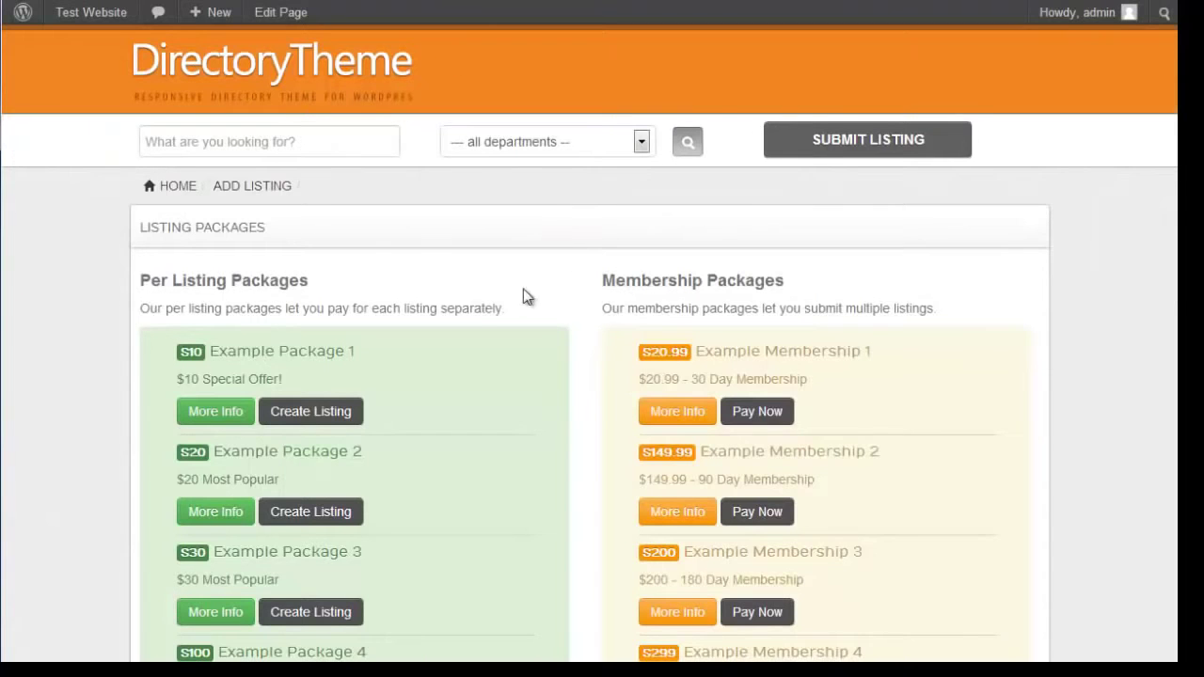
Start a listing with Example Package 1 on the live site and review the listing enhancements offered.
scroll(499, 301, "down", 1)
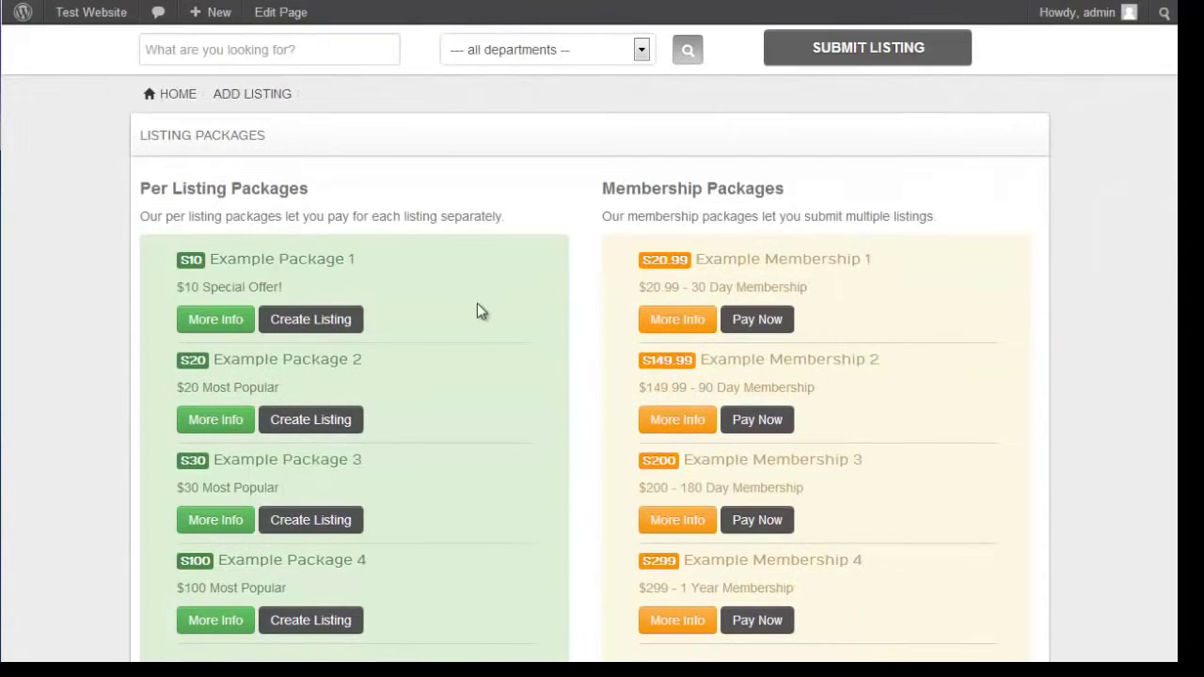
left_click(325, 319)
scroll(496, 327, "down", 3)
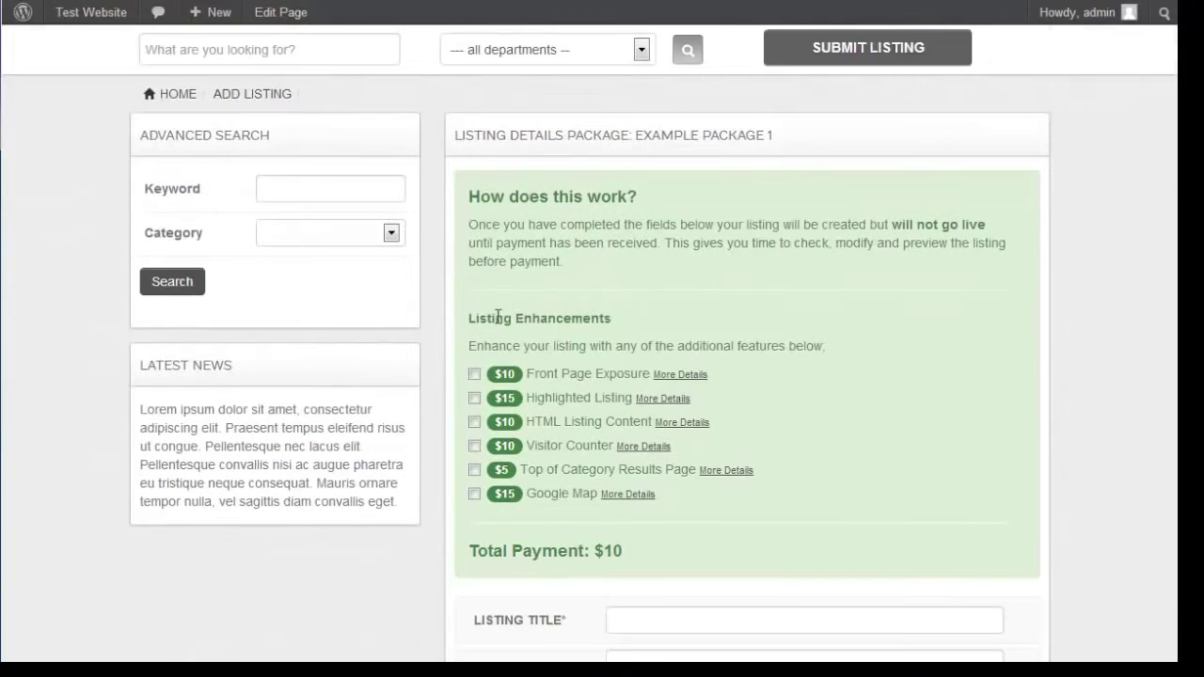
scroll(583, 344, "up", 1)
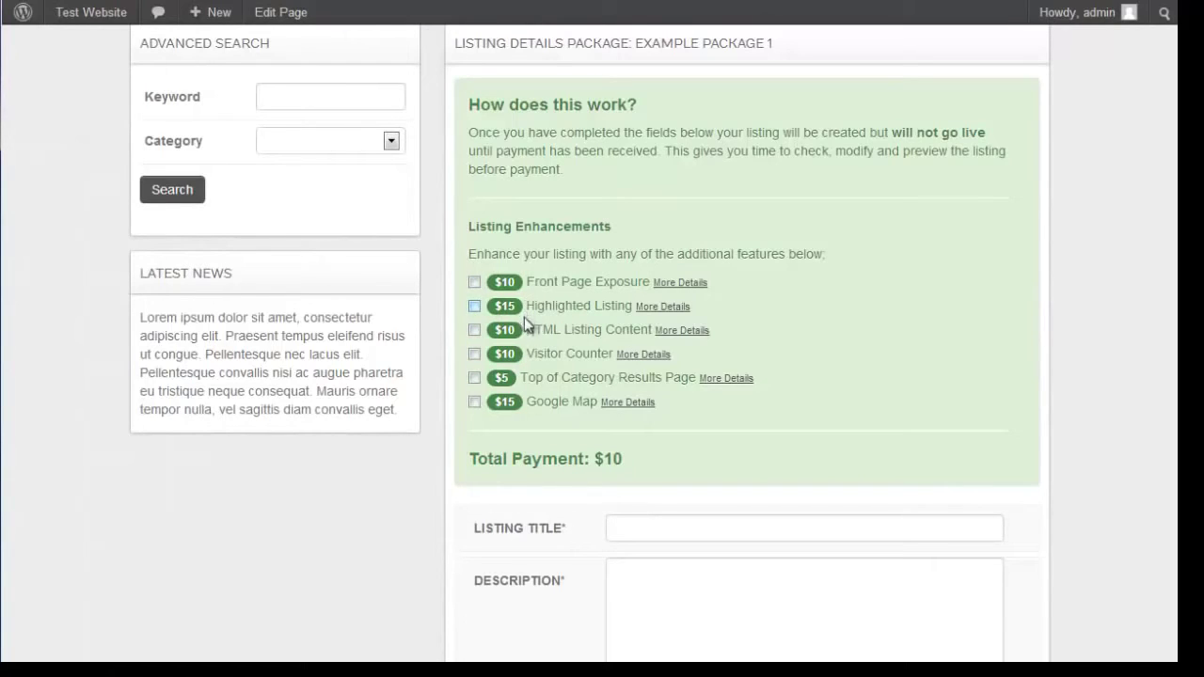
Select the Front Page Exposure and Highlighted Listing enhancements for the new listing.
left_click(474, 283)
scroll(484, 354, "up", 2)
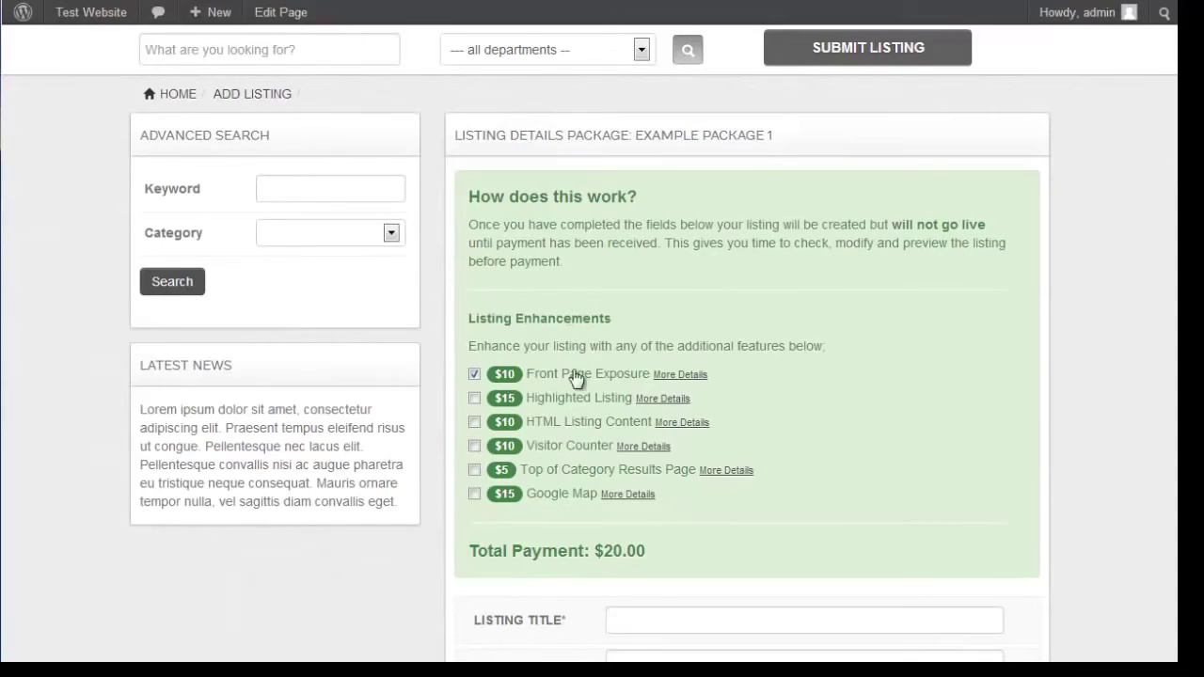
scroll(546, 378, "down", 2)
scroll(547, 374, "down", 2)
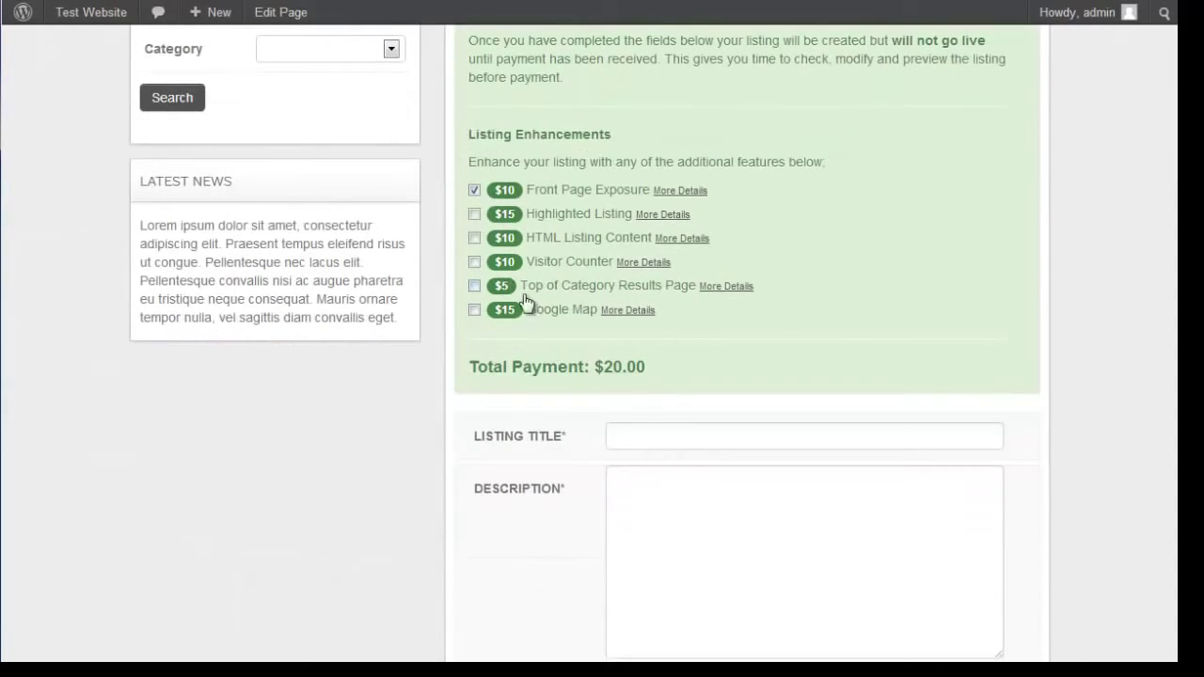
left_click(475, 215)
Enable the HTML Listing Content enhancement to try the description field's rich text editor, then disable it again.
scroll(745, 417, "down", 2)
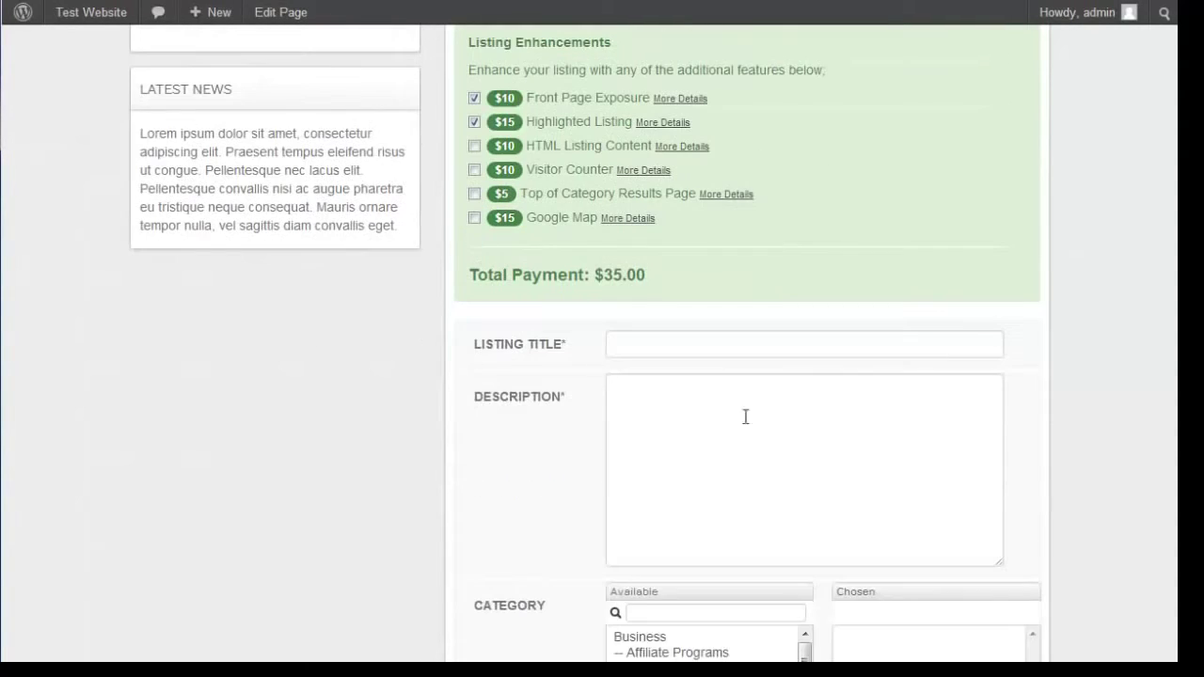
left_click(728, 394)
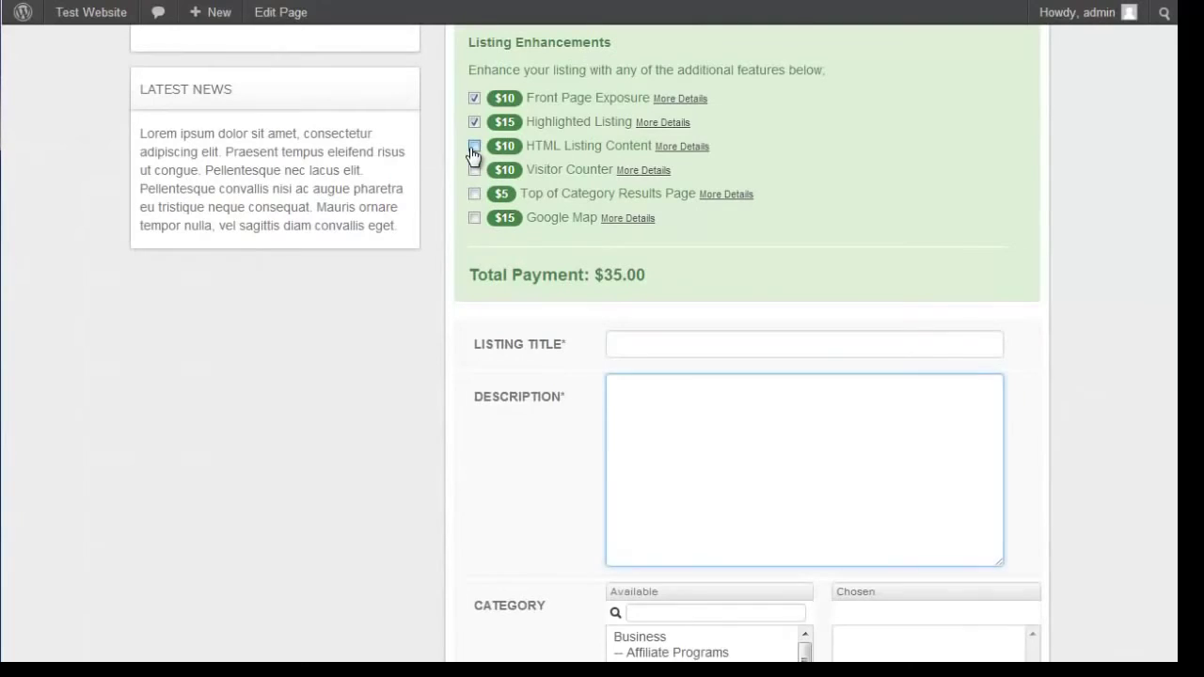
left_click(475, 146)
left_click(713, 479)
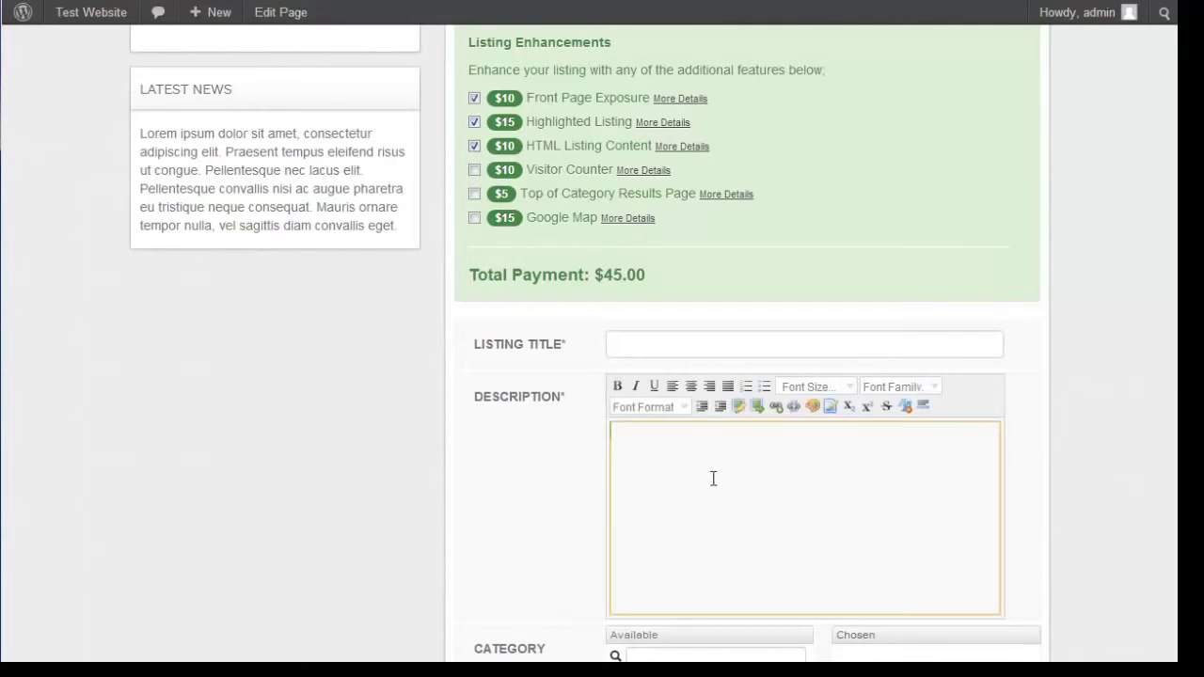
left_click(475, 146)
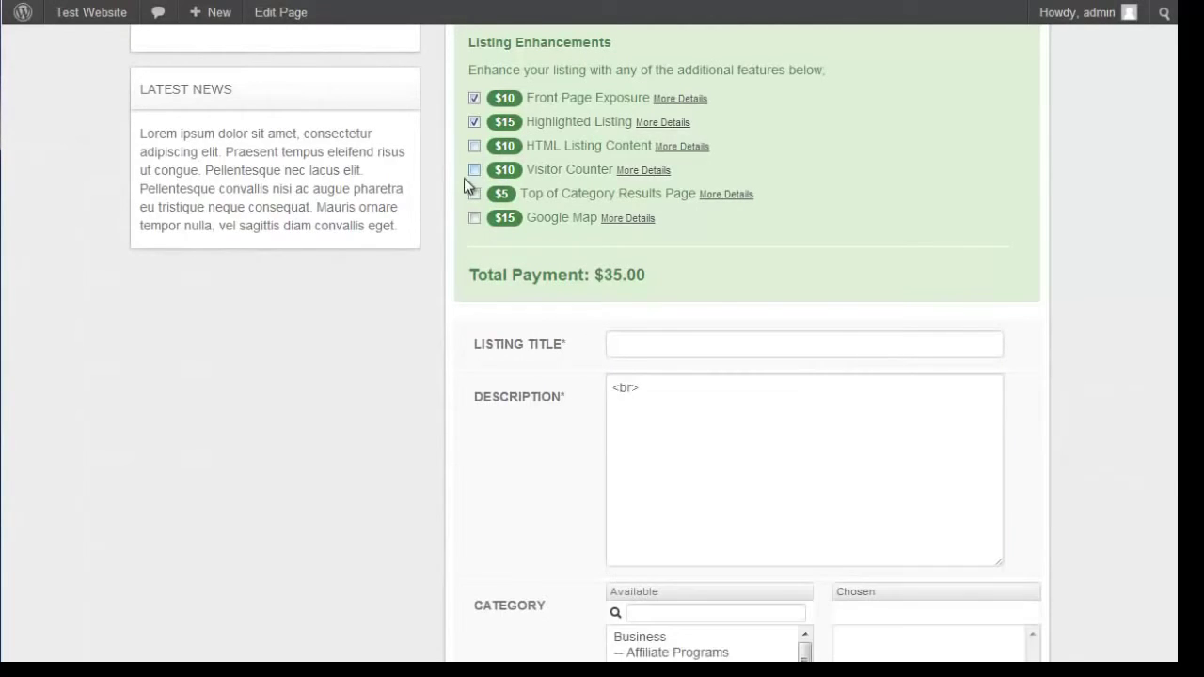
scroll(480, 207, "up", 2)
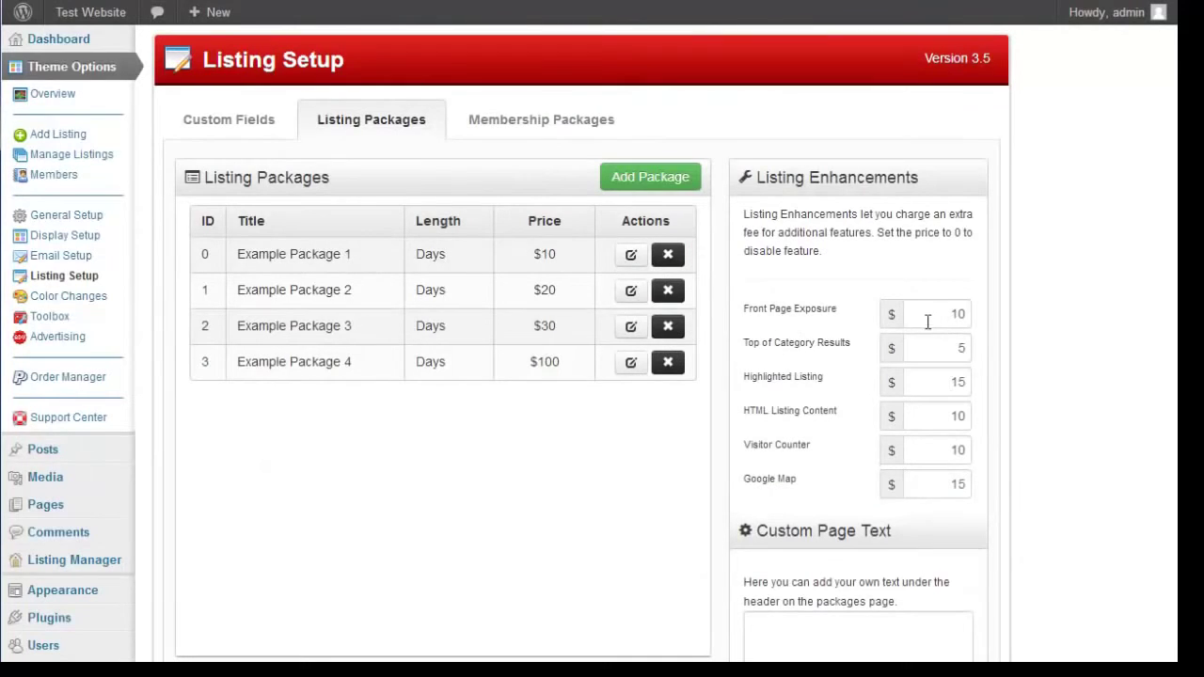
In Listing Setup, set the Front Page Exposure, Top of Category Results and Highlighted Listing prices to 0 and save the changes.
double_click(910, 320)
type("0")
left_click(1029, 305)
scroll(1029, 304, "down", 2)
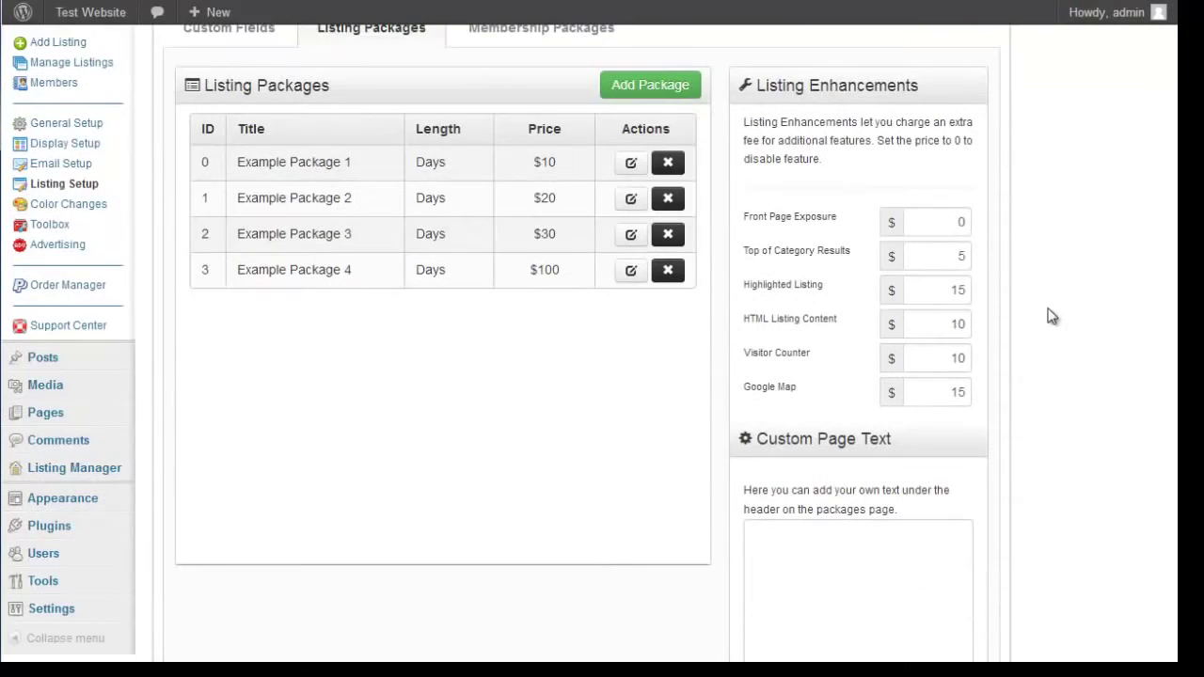
left_click(919, 289)
double_click(957, 256)
type("0")
left_click(1037, 269)
scroll(1037, 269, "down", 1)
scroll(999, 194, "down", 1)
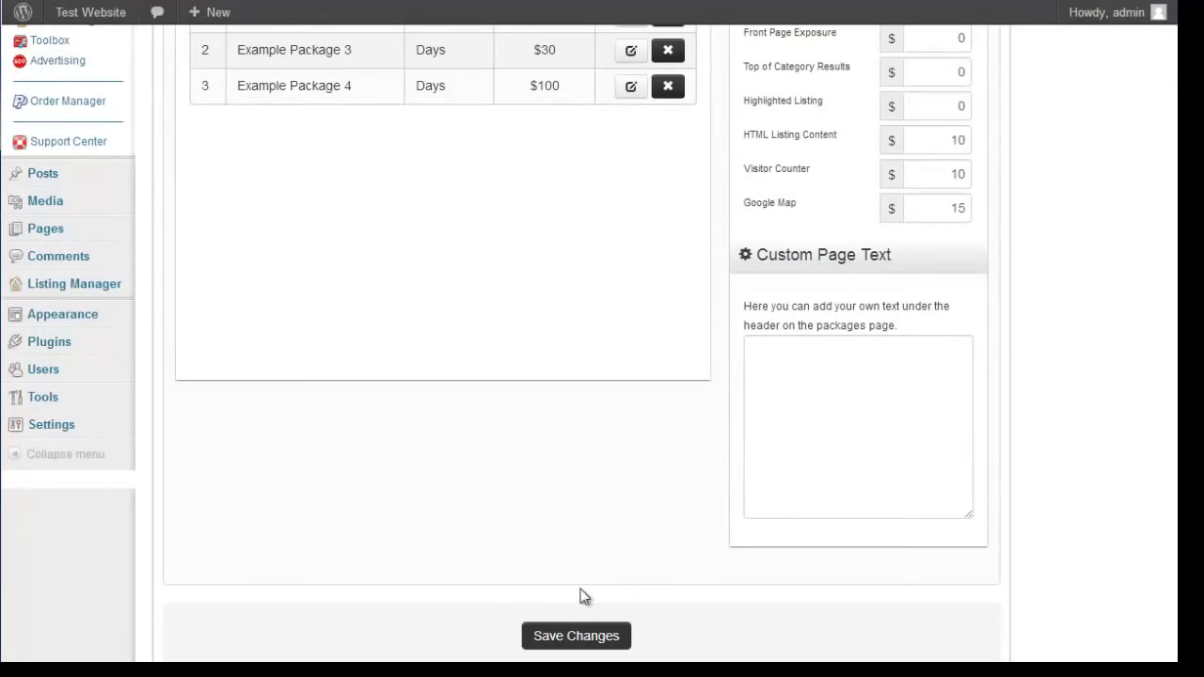
left_click(578, 637)
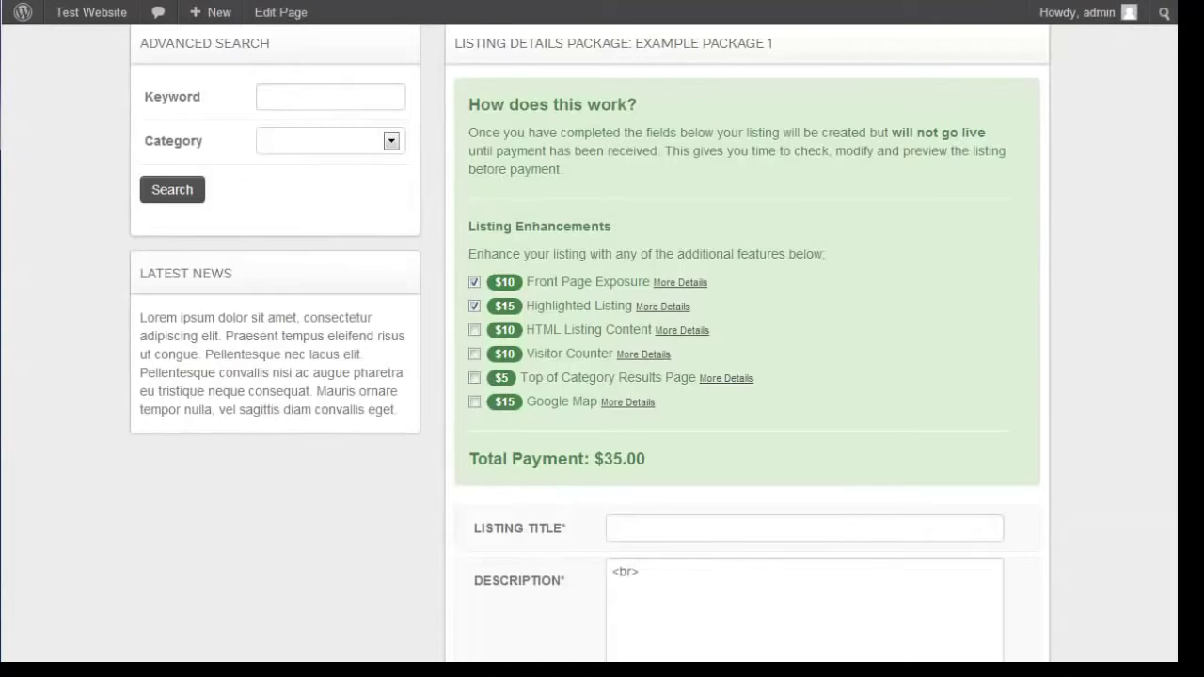
Reload the live listing submission page to check which enhancements are offered.
key("F5")
left_click(647, 423)
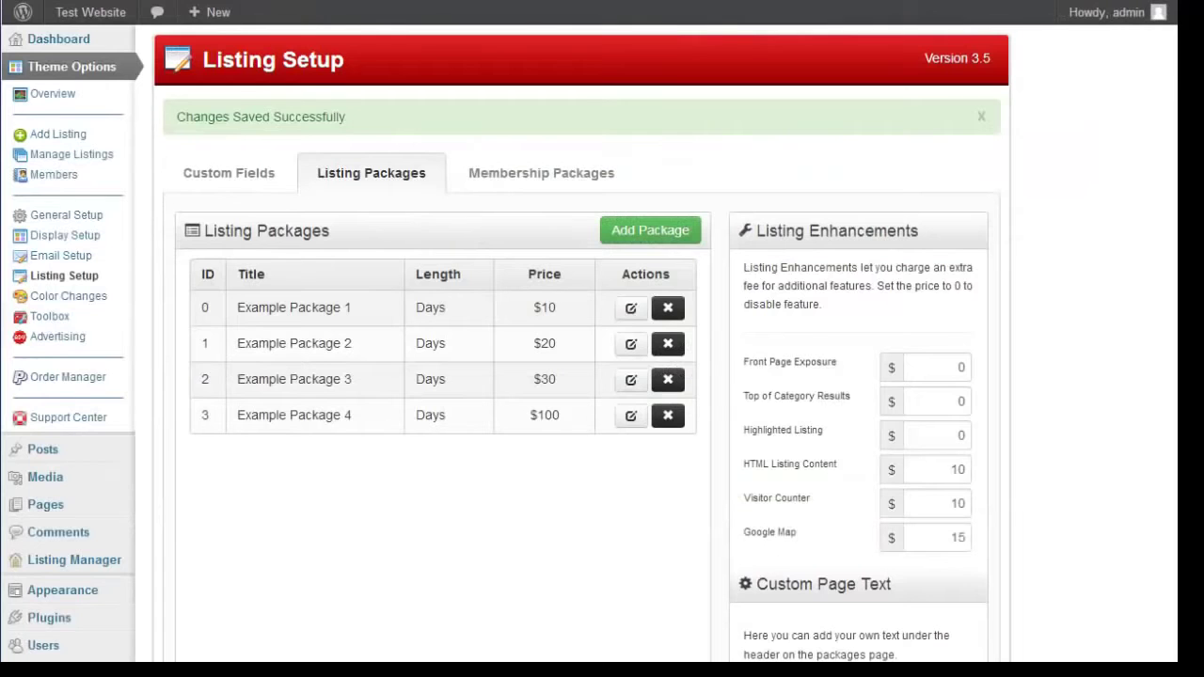
Open the membership packages in Listing Setup and examine Example Membership 1's settings, including its length and free submissions.
left_click(476, 174)
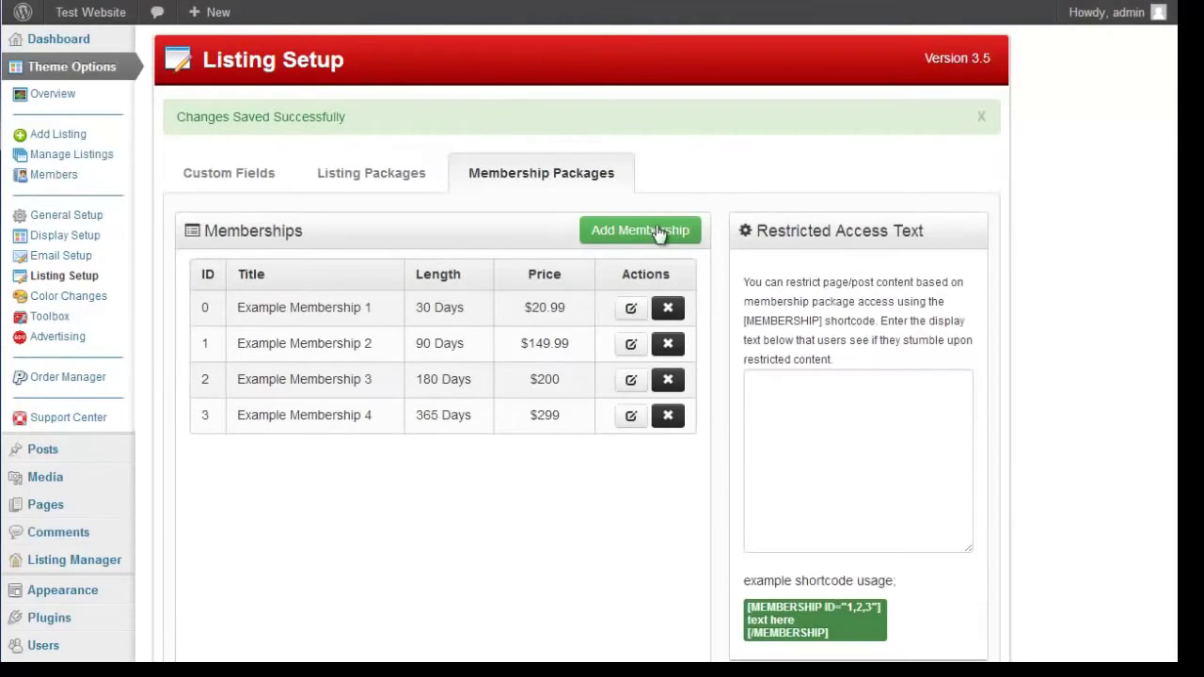
scroll(661, 234, "down", 2)
scroll(457, 287, "up", 2)
left_click(632, 313)
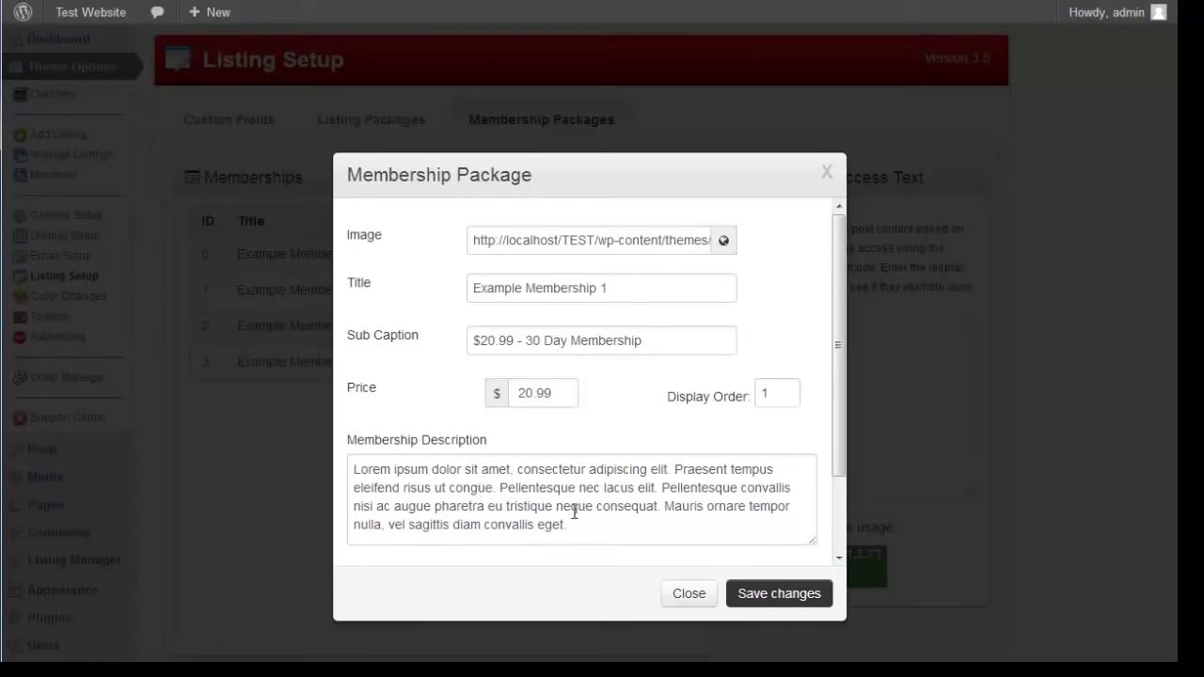
left_click_drag(842, 423, 846, 495)
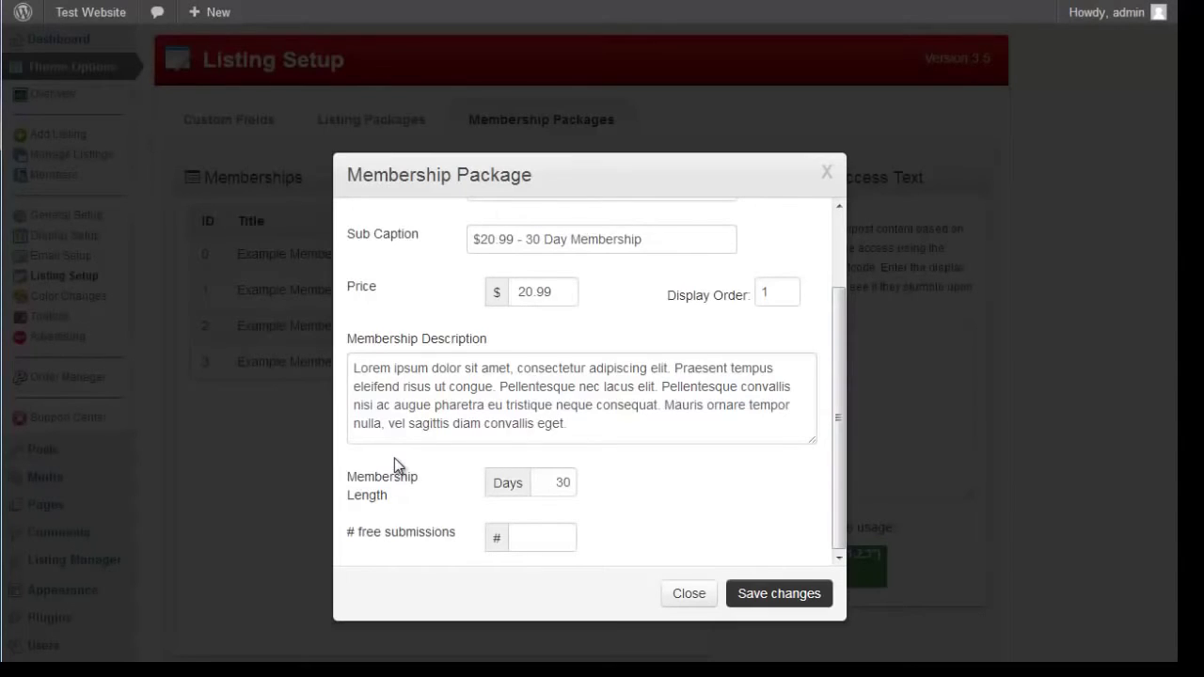
left_click(525, 541)
scroll(564, 508, "down", 1)
scroll(712, 529, "up", 2)
left_click(826, 172)
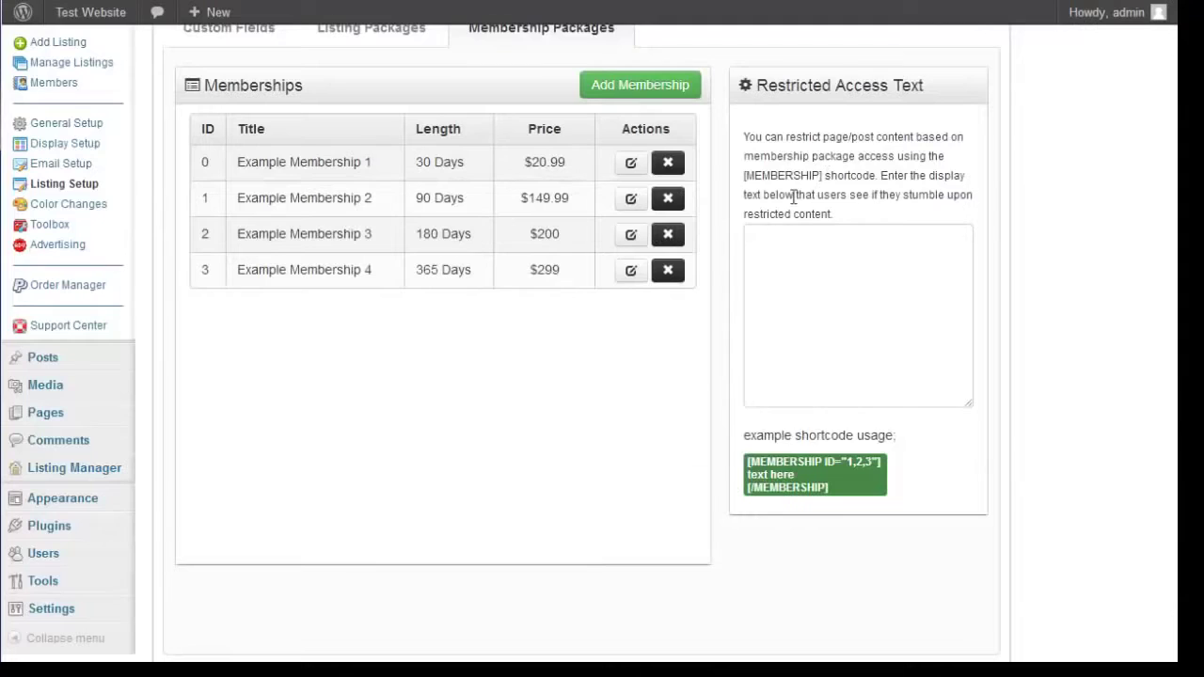
Review the restricted access text and the example membership shortcode, then return to the custom fields.
scroll(489, 448, "up", 1)
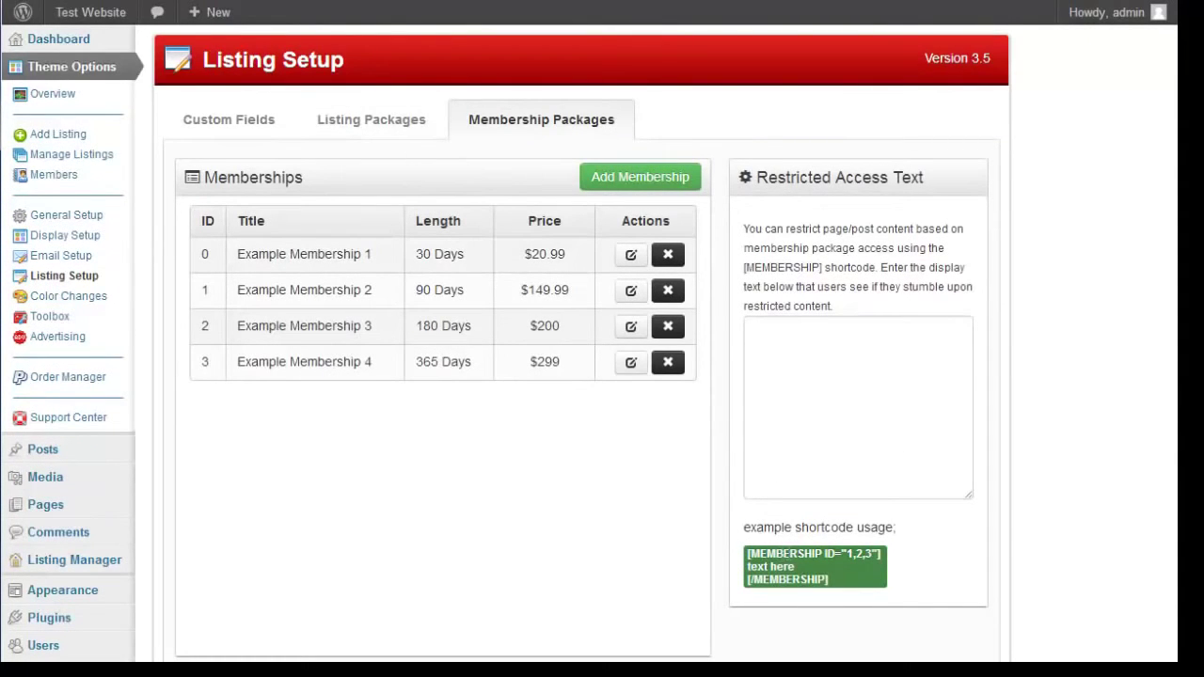
scroll(805, 554, "down", 1)
scroll(845, 486, "up", 1)
left_click(249, 127)
Open Color Changes, review the layout color options, and choose the pre-defined orange color for the theme.
left_click(109, 301)
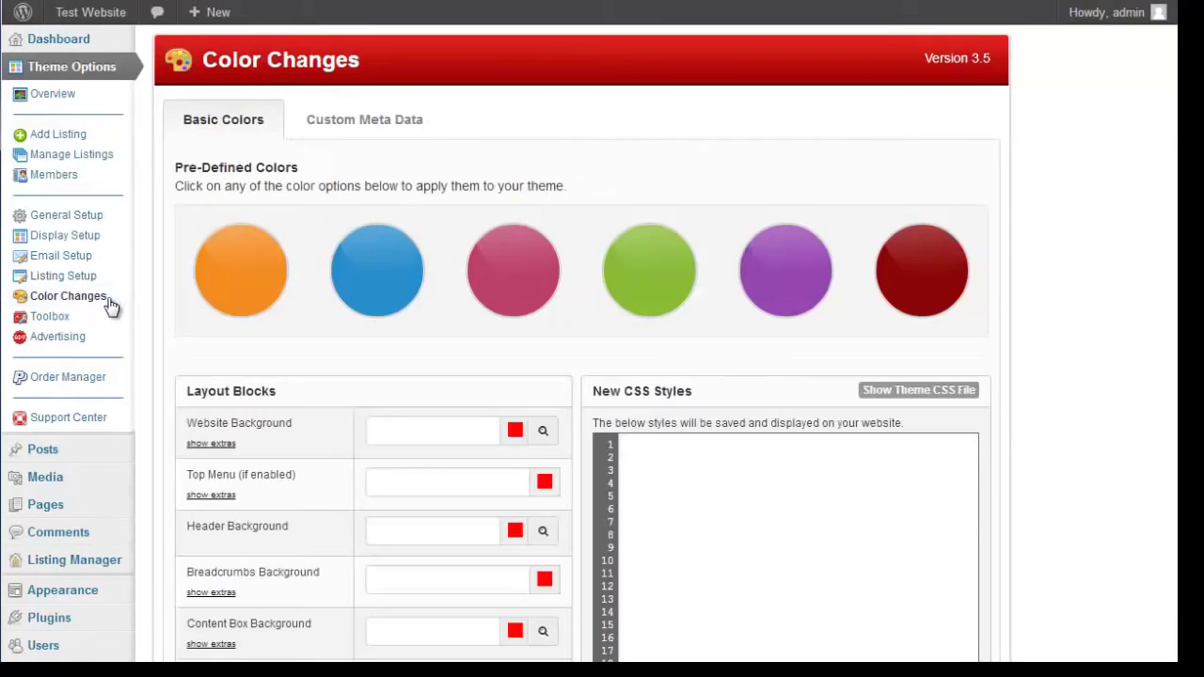
scroll(1105, 278, "down", 2)
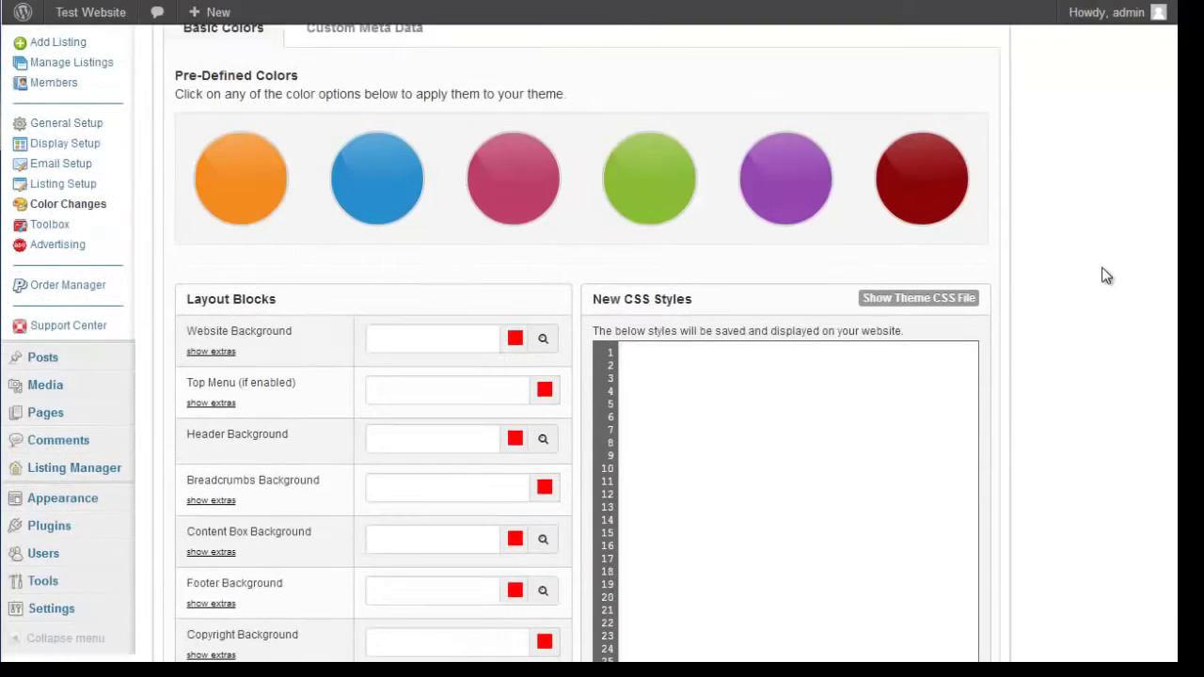
scroll(1106, 281, "up", 2)
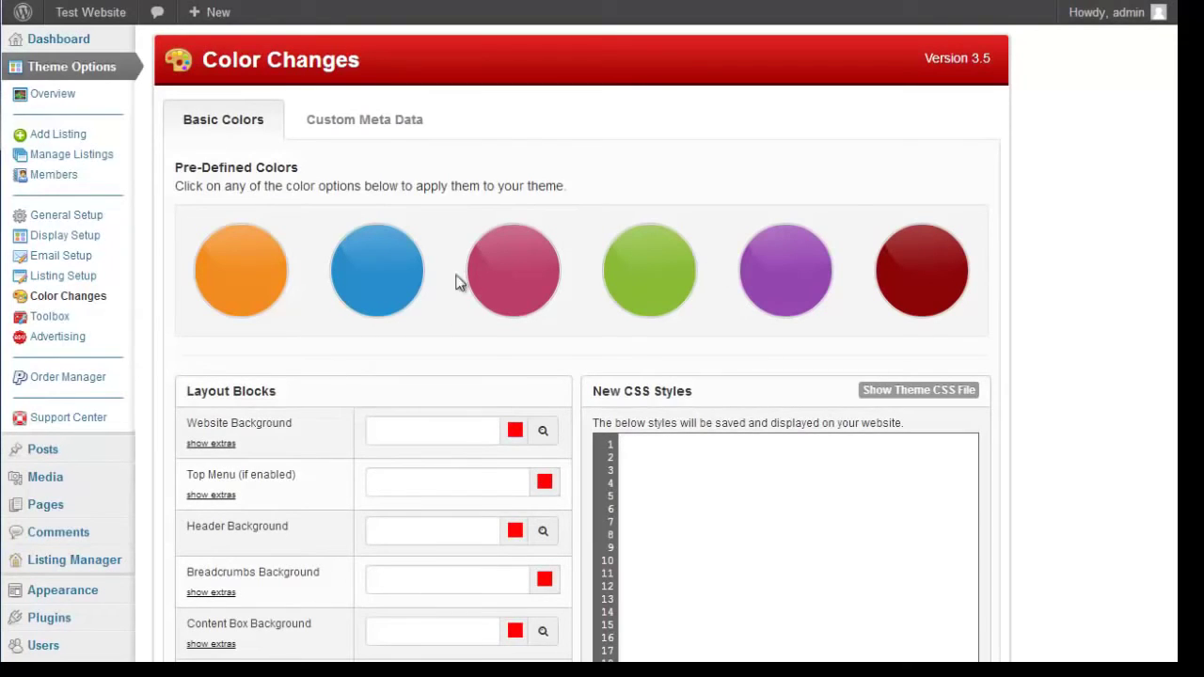
left_click(248, 278)
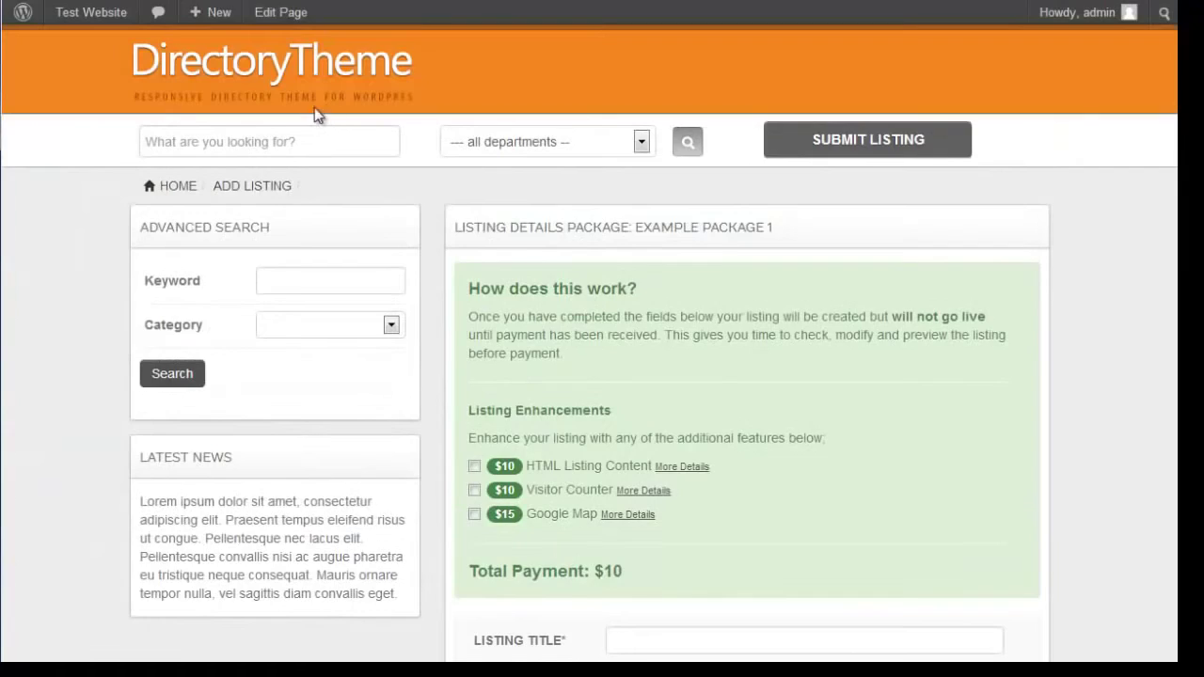
Return to Color Changes, apply the pre-defined blue color to the theme, and replace it with the pre-defined green.
left_click(265, 91)
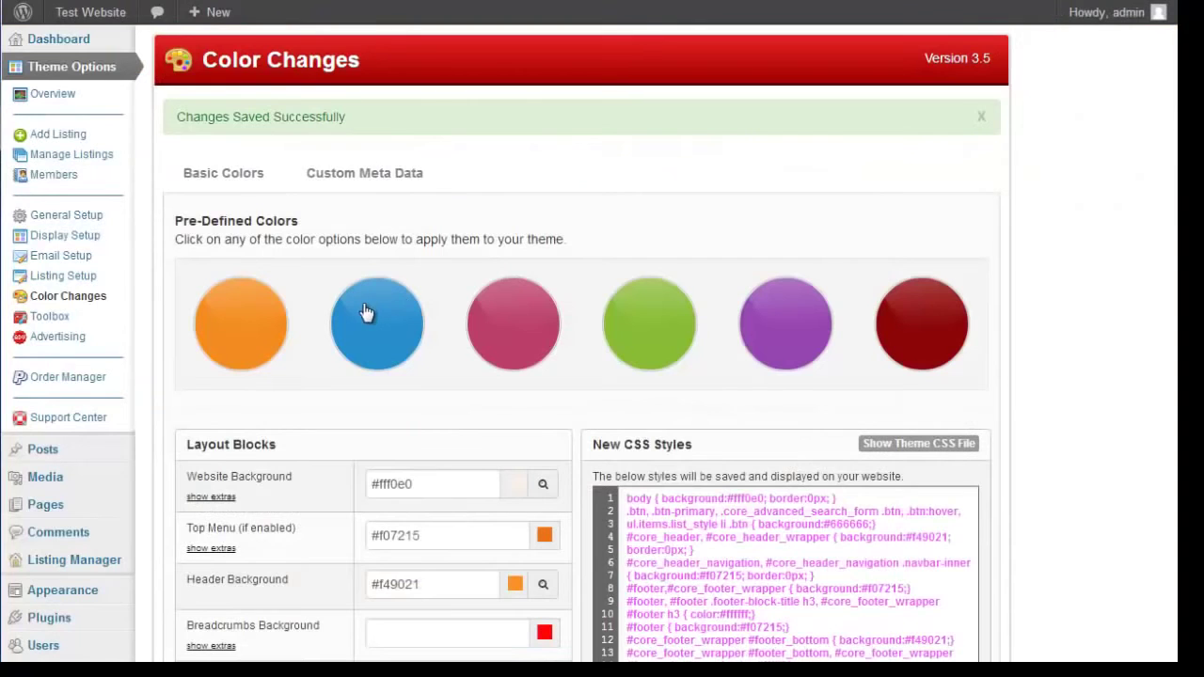
left_click(365, 310)
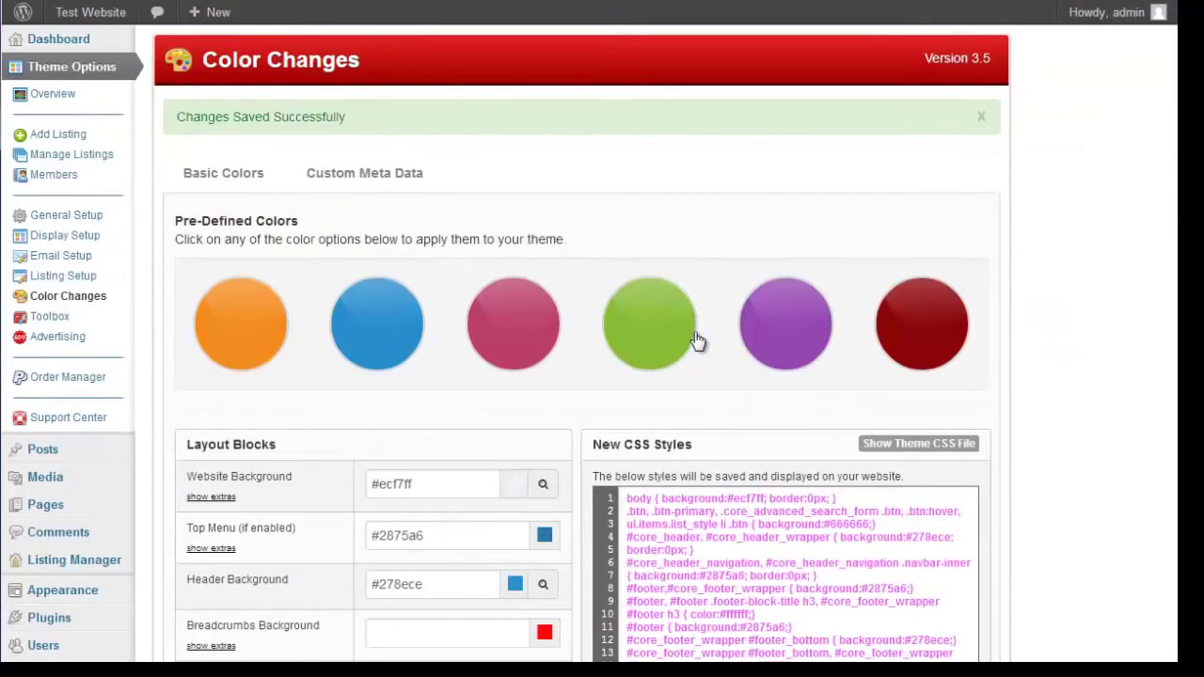
left_click(697, 340)
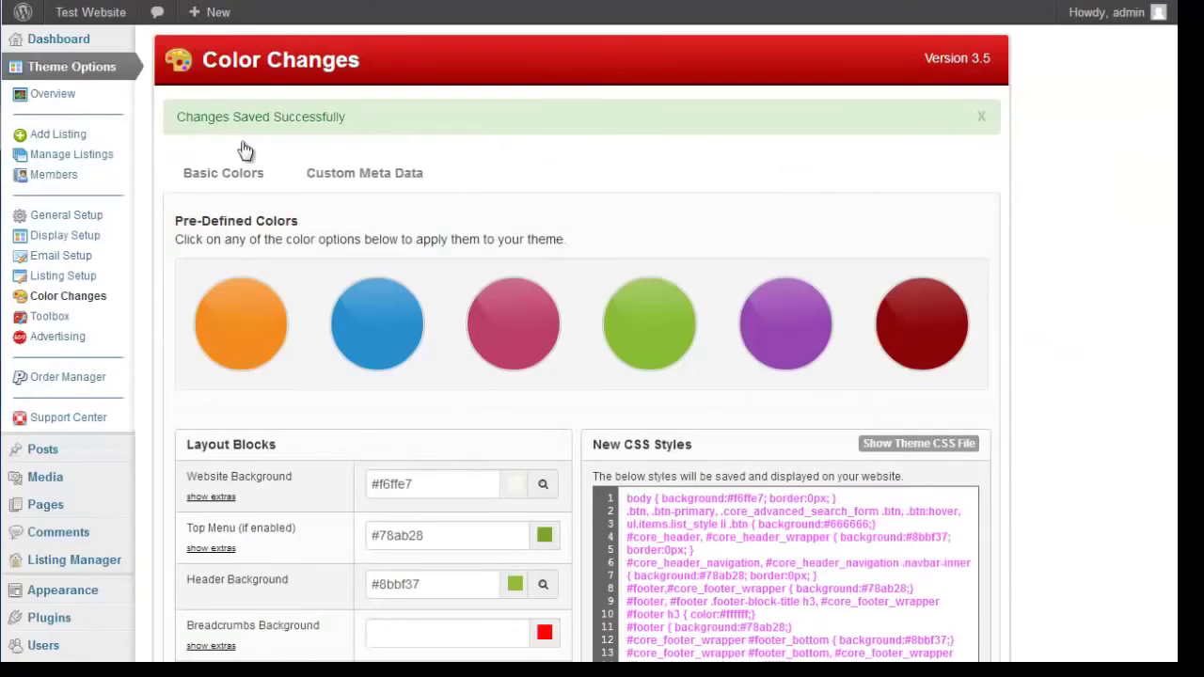
Set the Header Background color under Layout Blocks to the blue #002dff.
scroll(288, 261, "down", 5)
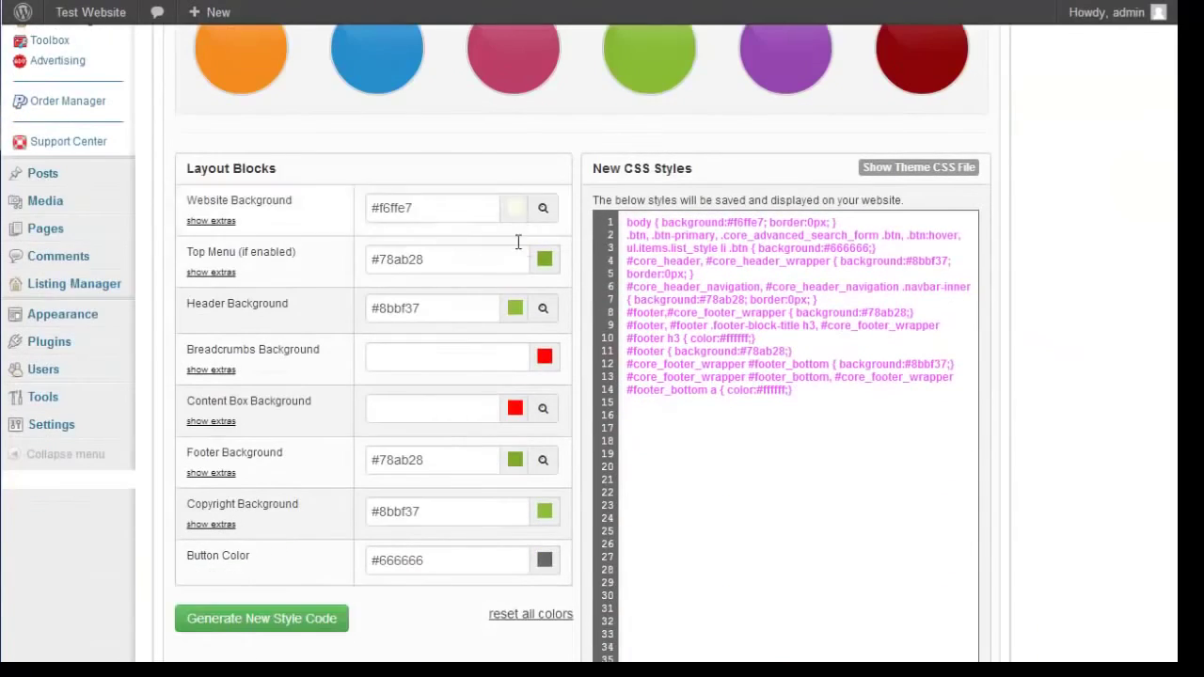
scroll(517, 243, "up", 1)
scroll(692, 389, "down", 1)
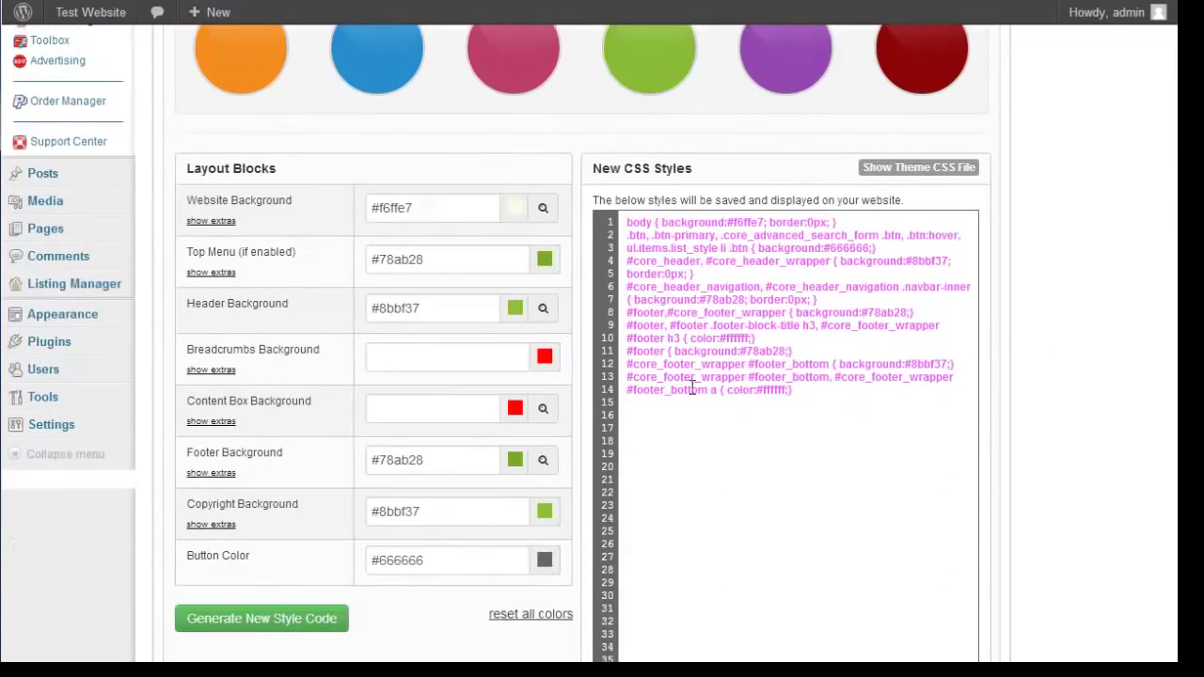
scroll(666, 280, "up", 1)
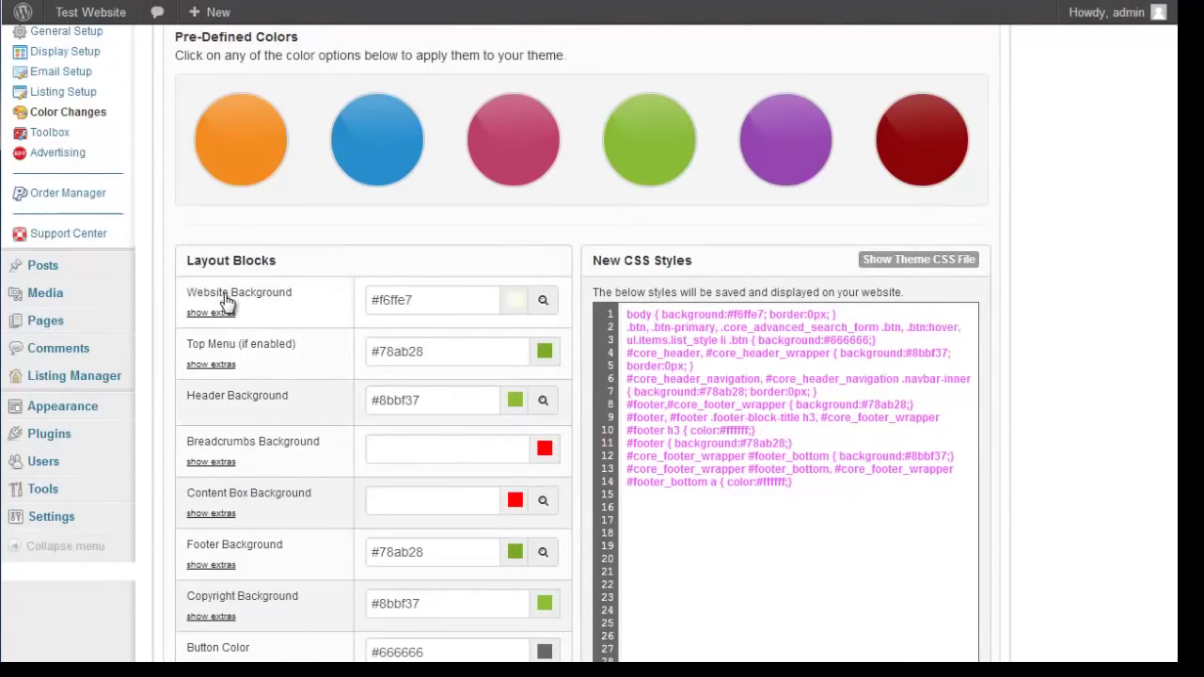
left_click(515, 401)
left_click(674, 475)
left_click(640, 466)
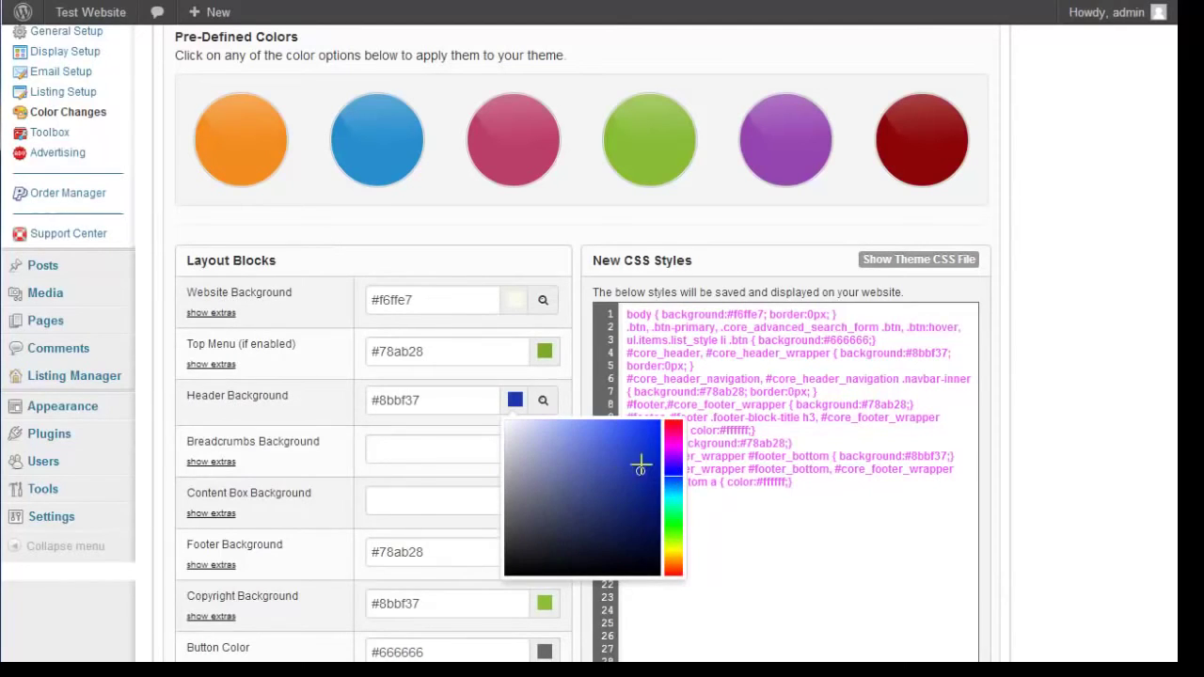
left_click(260, 635)
Generate the new style code from the layout colors and save the new styles.
scroll(259, 635, "down", 1)
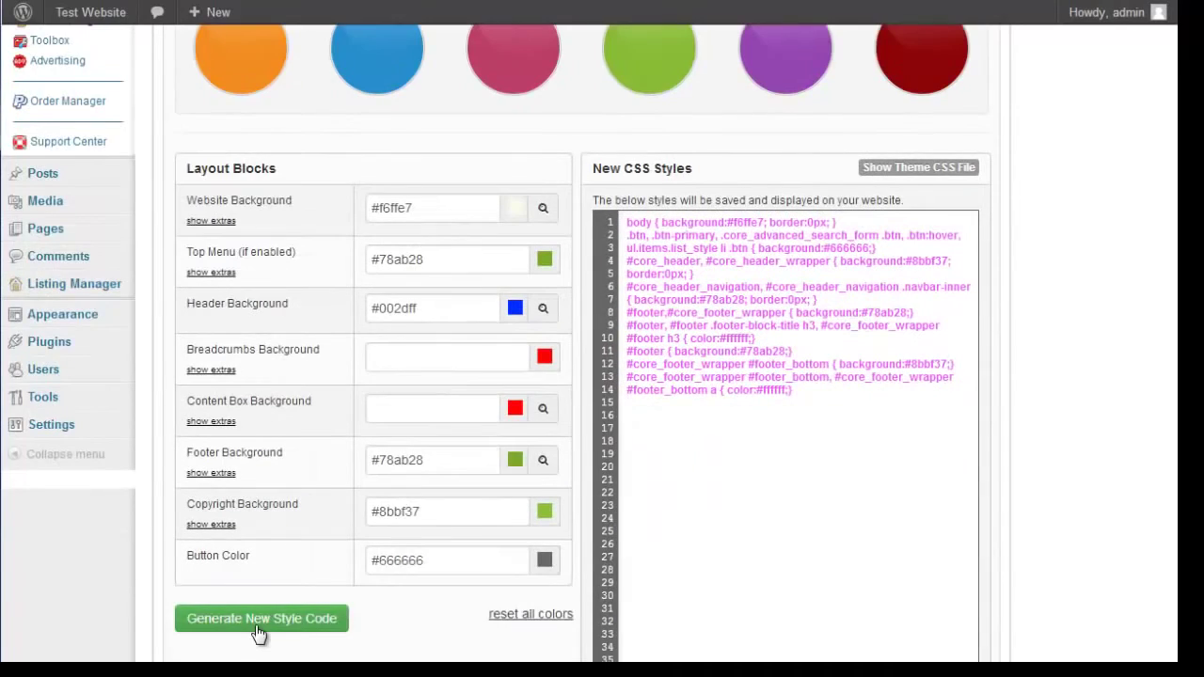
scroll(301, 637, "down", 1)
left_click(301, 524)
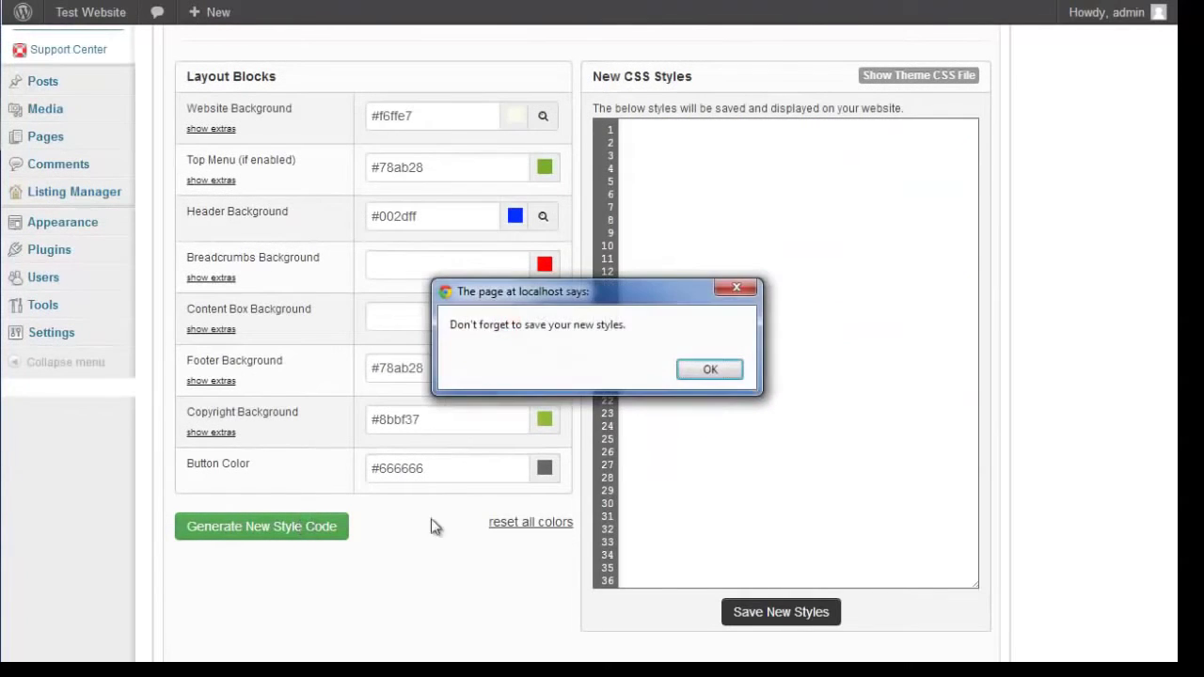
left_click(721, 372)
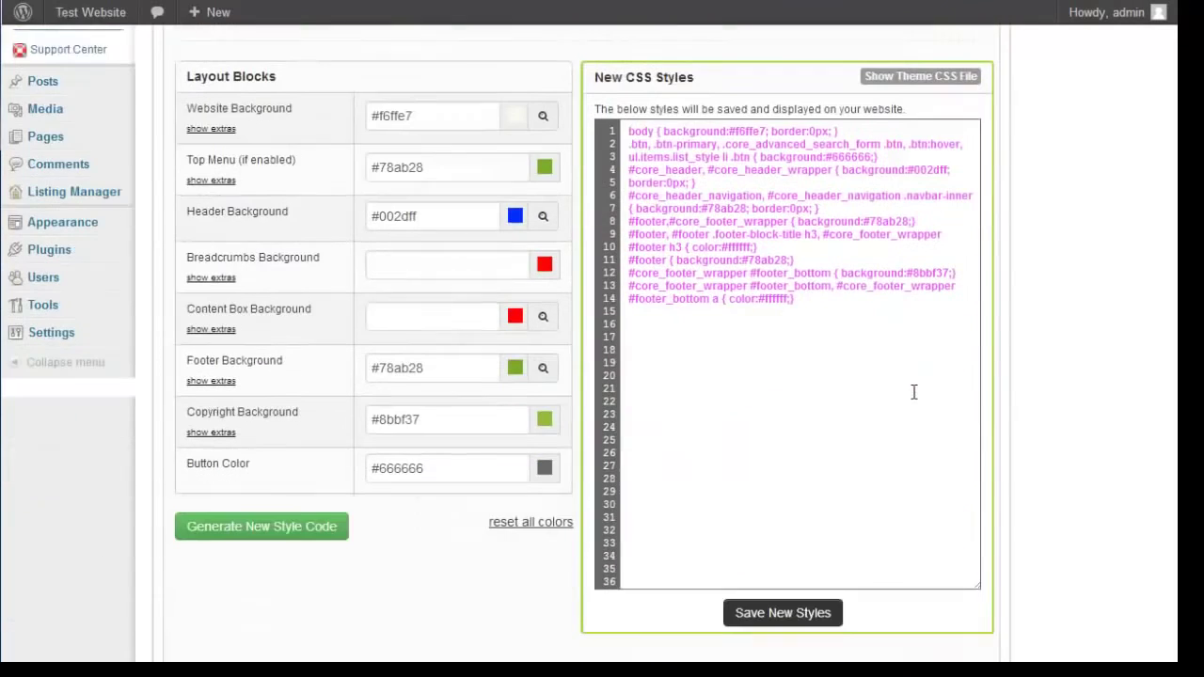
left_click(806, 590)
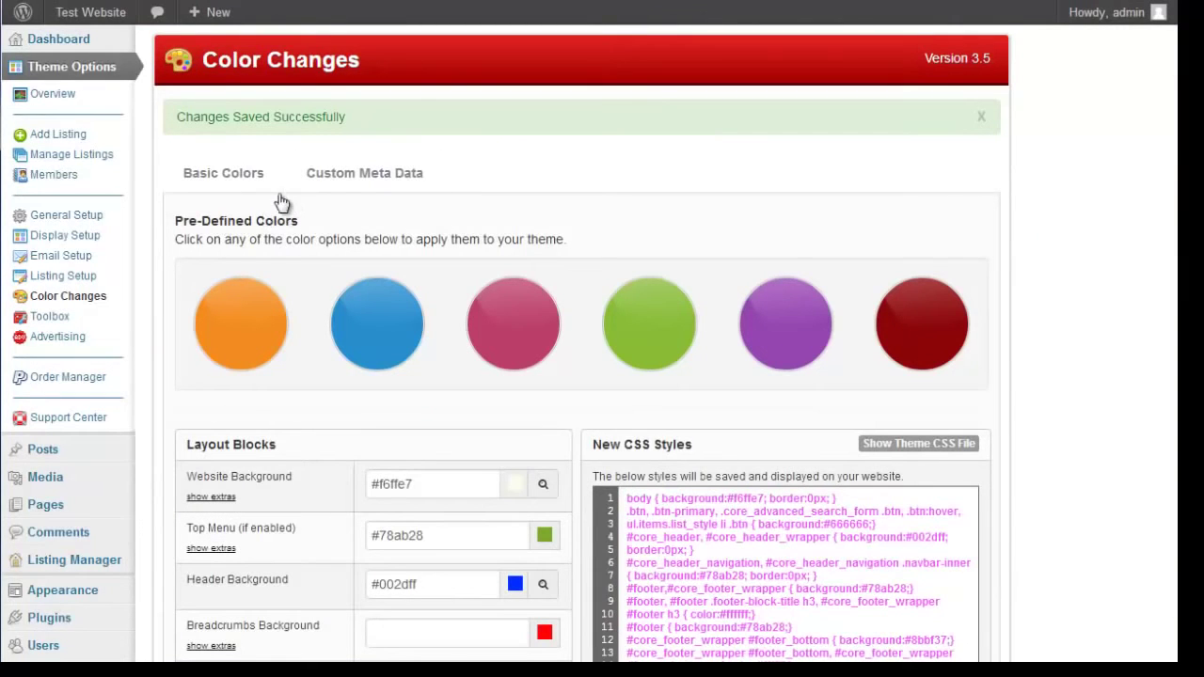
Change the #core_header background value in the New CSS Styles code to red and save the styles.
scroll(242, 282, "down", 3)
scroll(1039, 394, "down", 1)
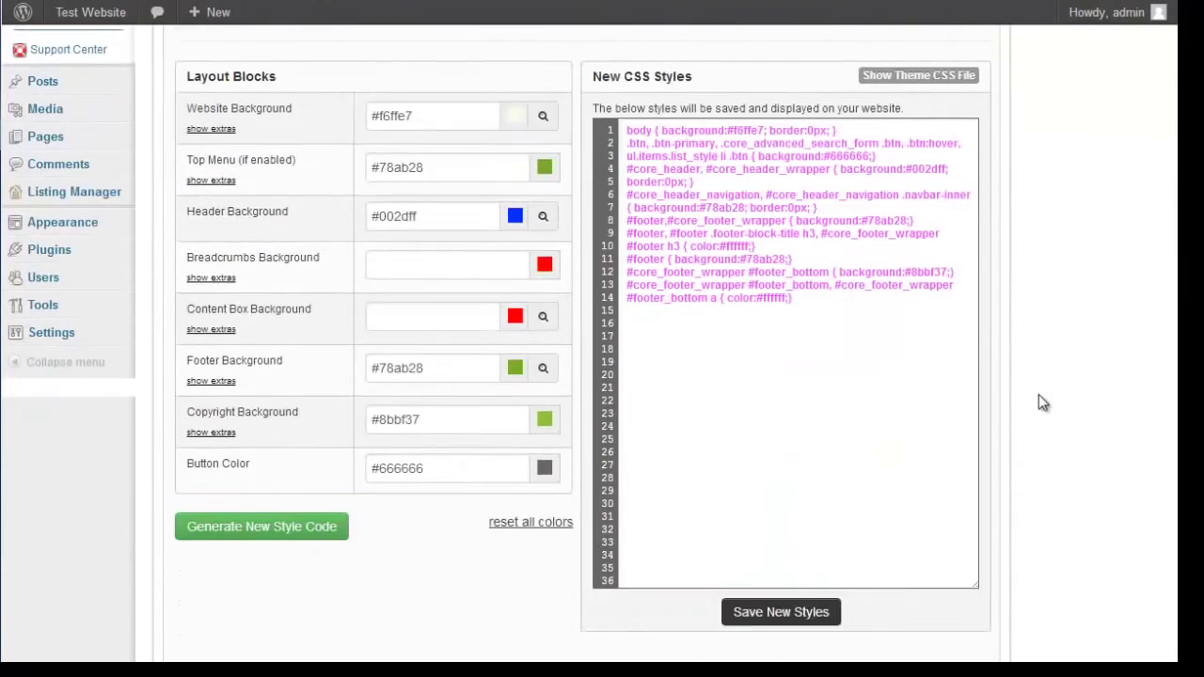
scroll(1038, 394, "up", 1)
left_click(782, 410)
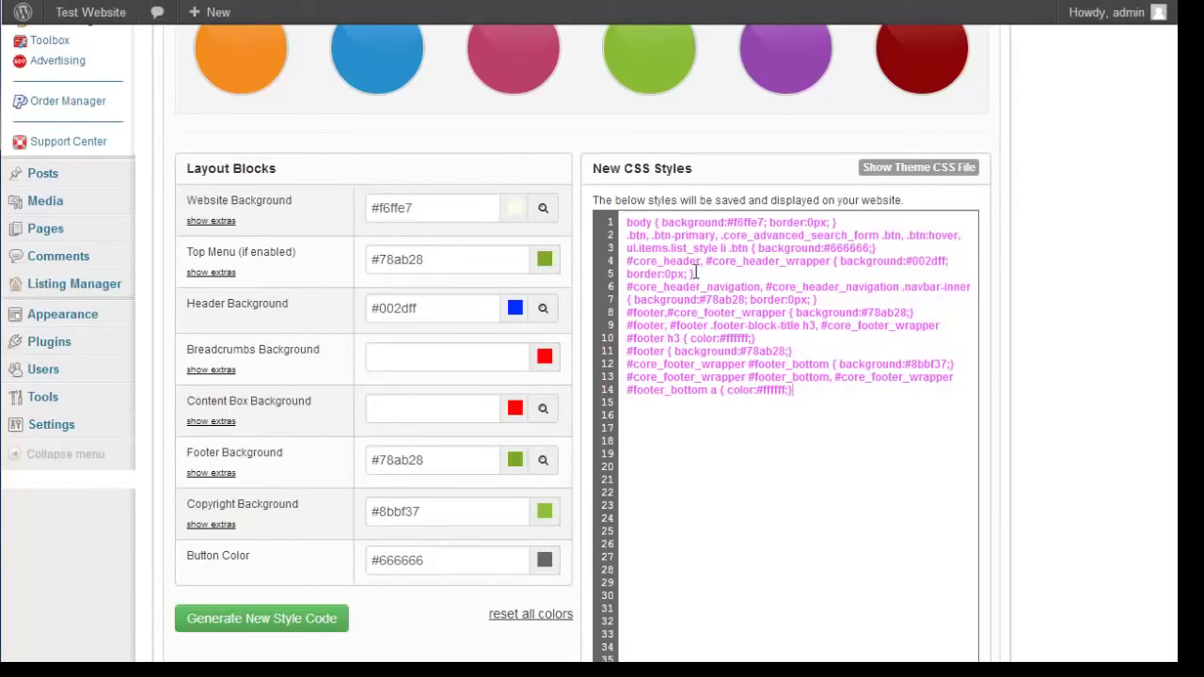
left_click_drag(945, 259, 924, 263)
type("re")
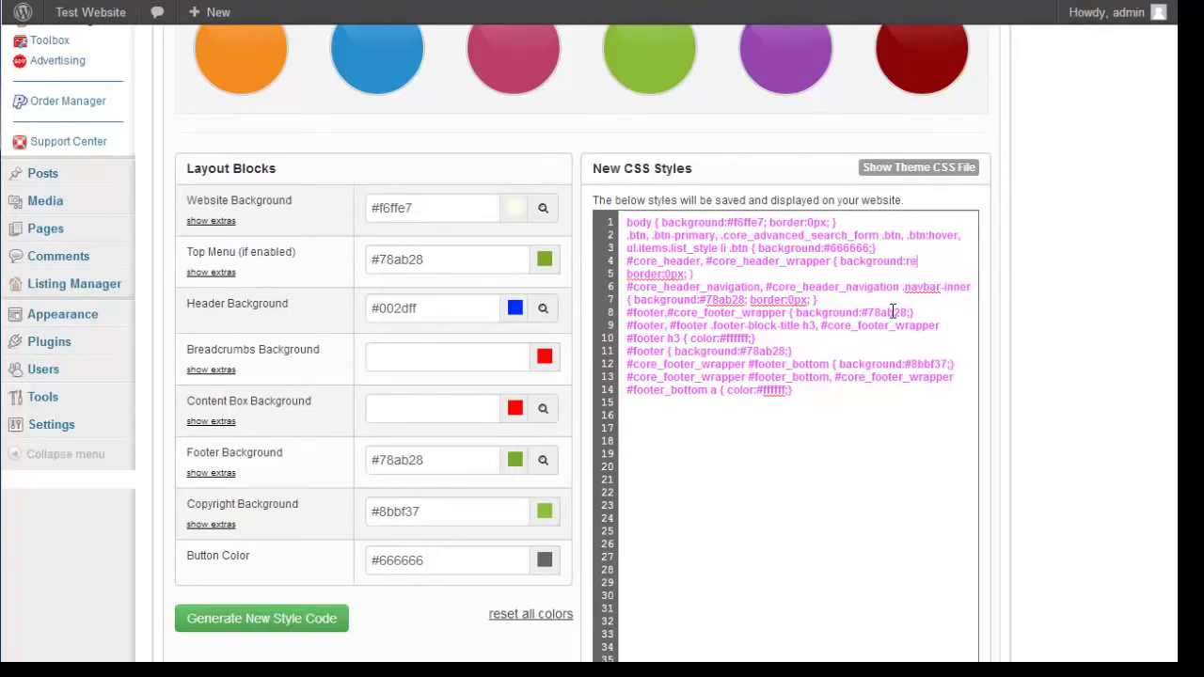
type("d;")
scroll(1026, 365, "down", 2)
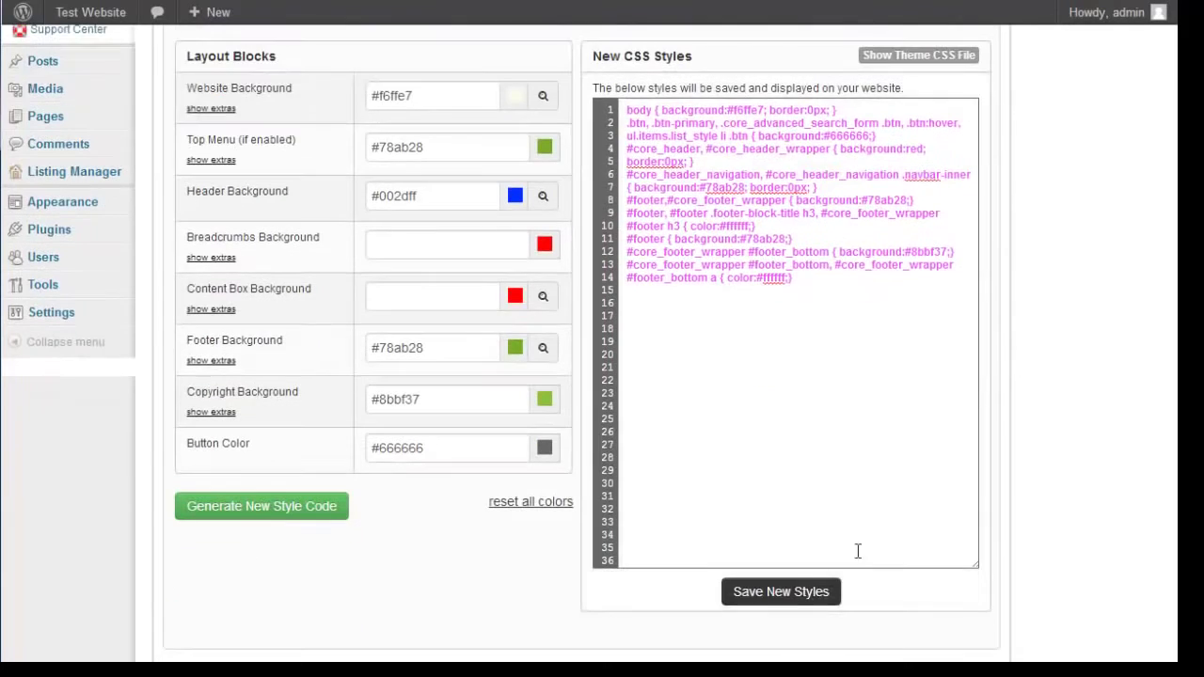
left_click(802, 602)
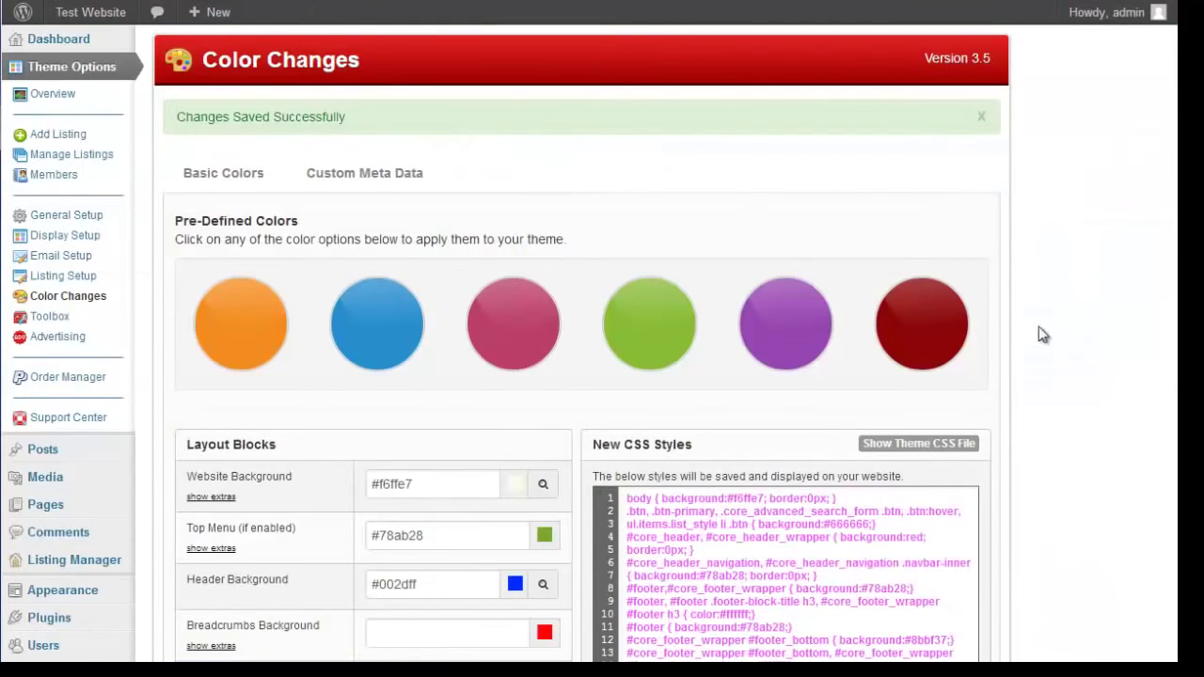
Examine the Layout Blocks color options alongside the matching rules in the New CSS Styles code.
scroll(1174, 406, "down", 1)
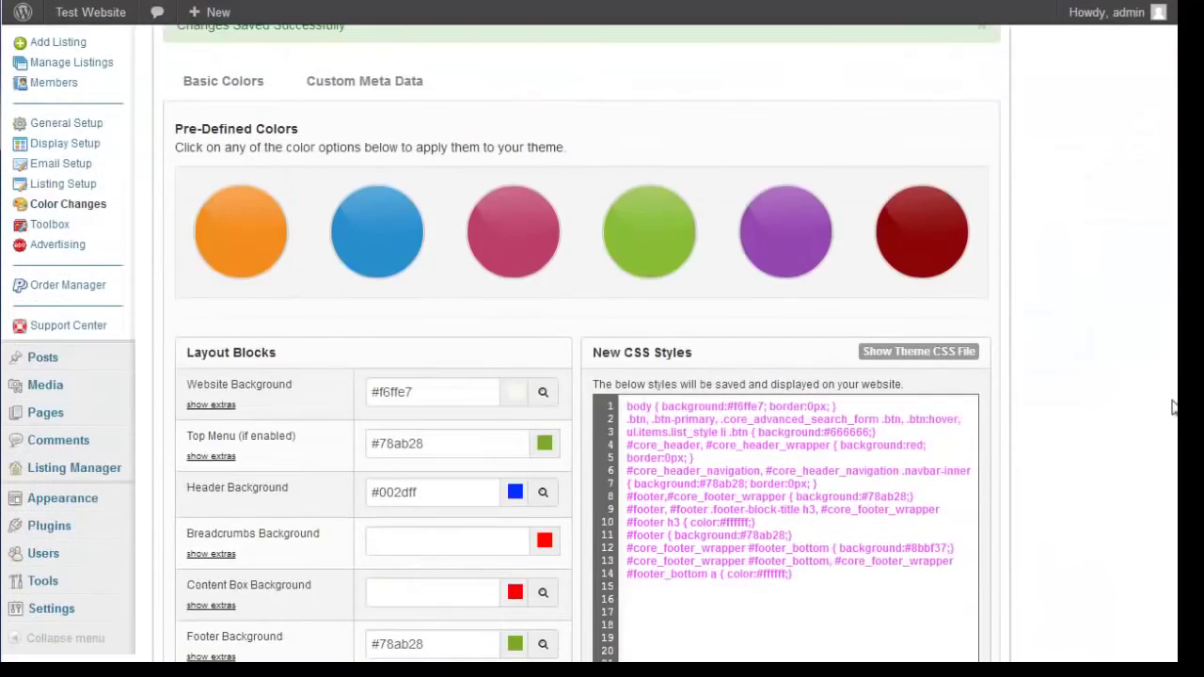
scroll(1139, 395, "up", 1)
scroll(1131, 392, "down", 1)
scroll(376, 250, "down", 2)
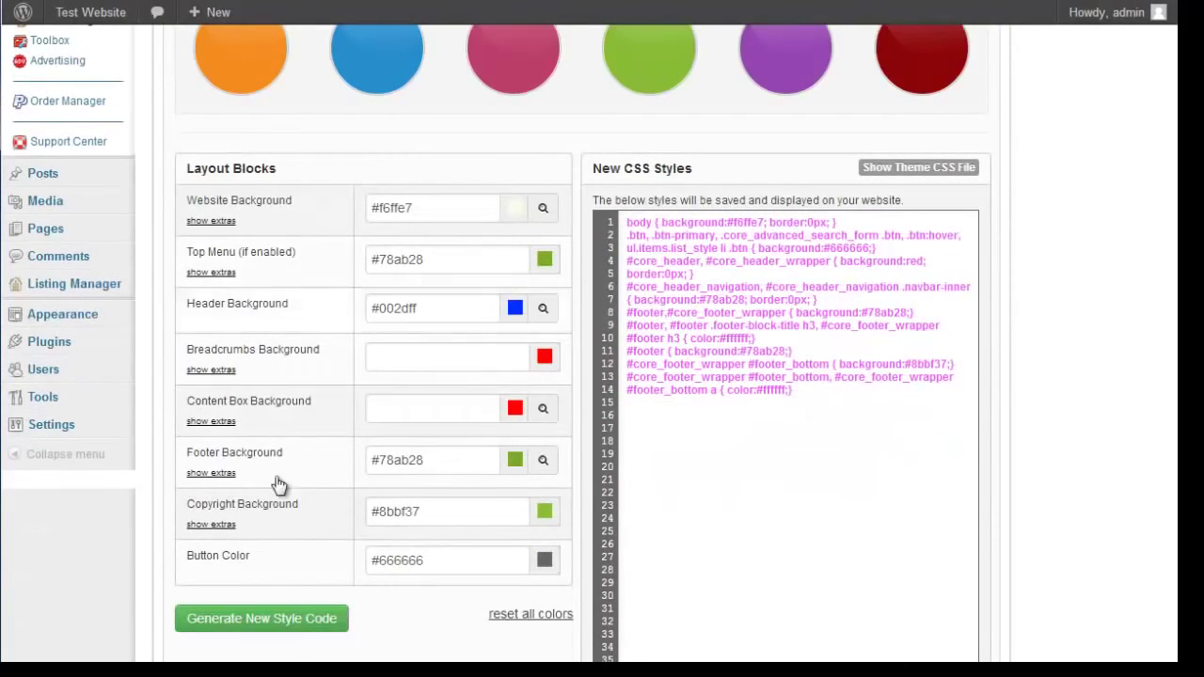
scroll(270, 382, "up", 1)
scroll(328, 352, "down", 1)
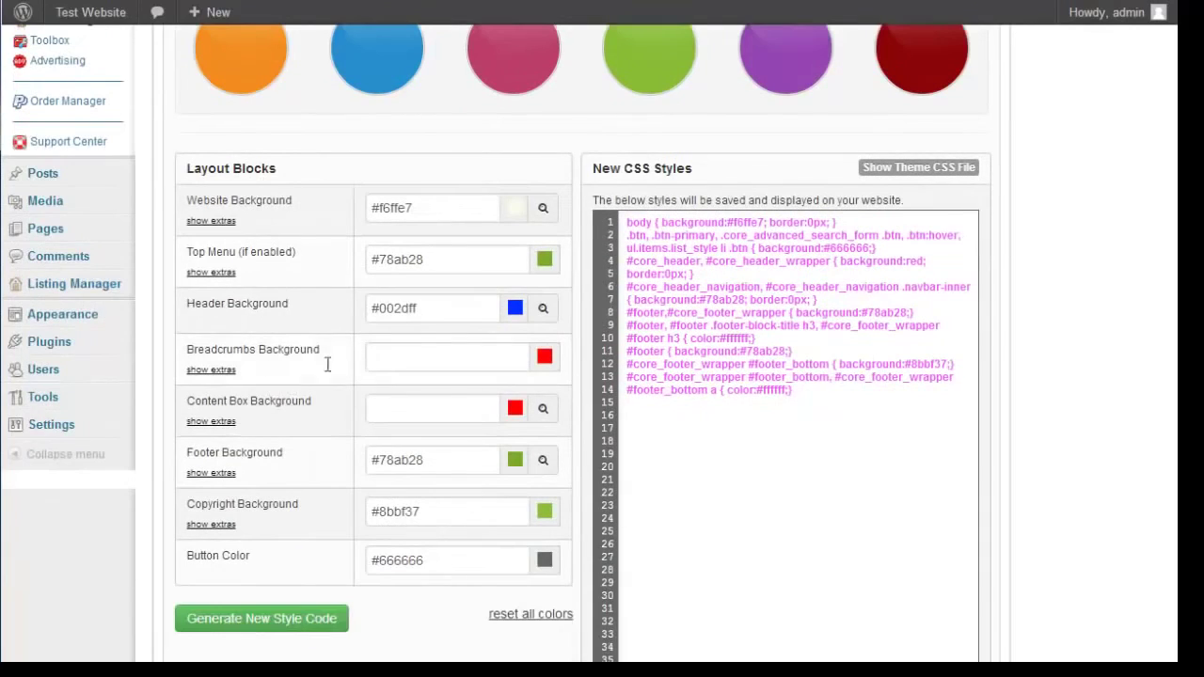
scroll(861, 327, "down", 1)
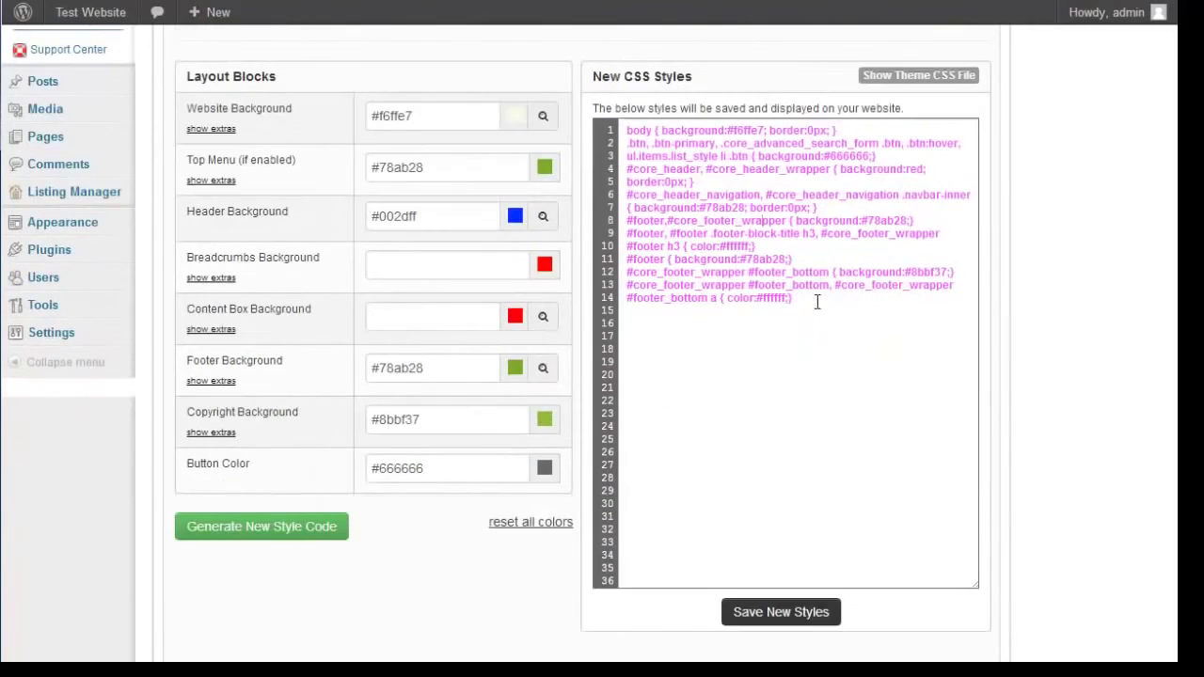
scroll(811, 339, "up", 1)
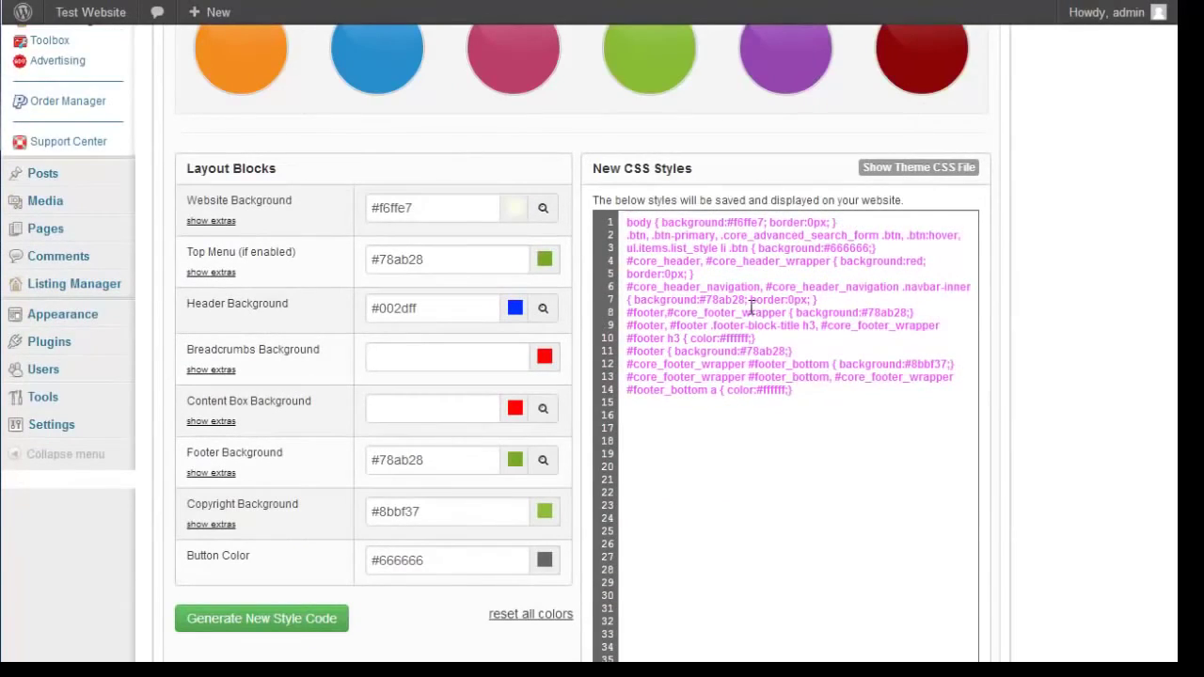
scroll(833, 327, "up", 1)
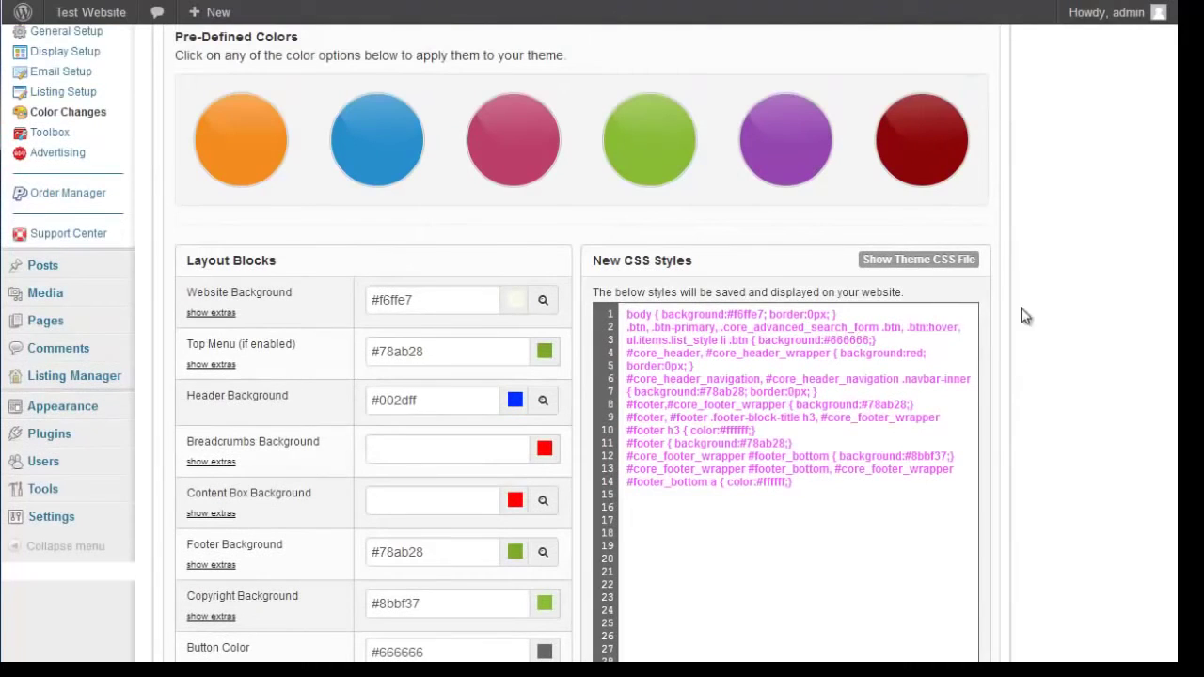
Show the theme CSS file for reference and look through its rules and the New CSS Styles box below it.
left_click(934, 266)
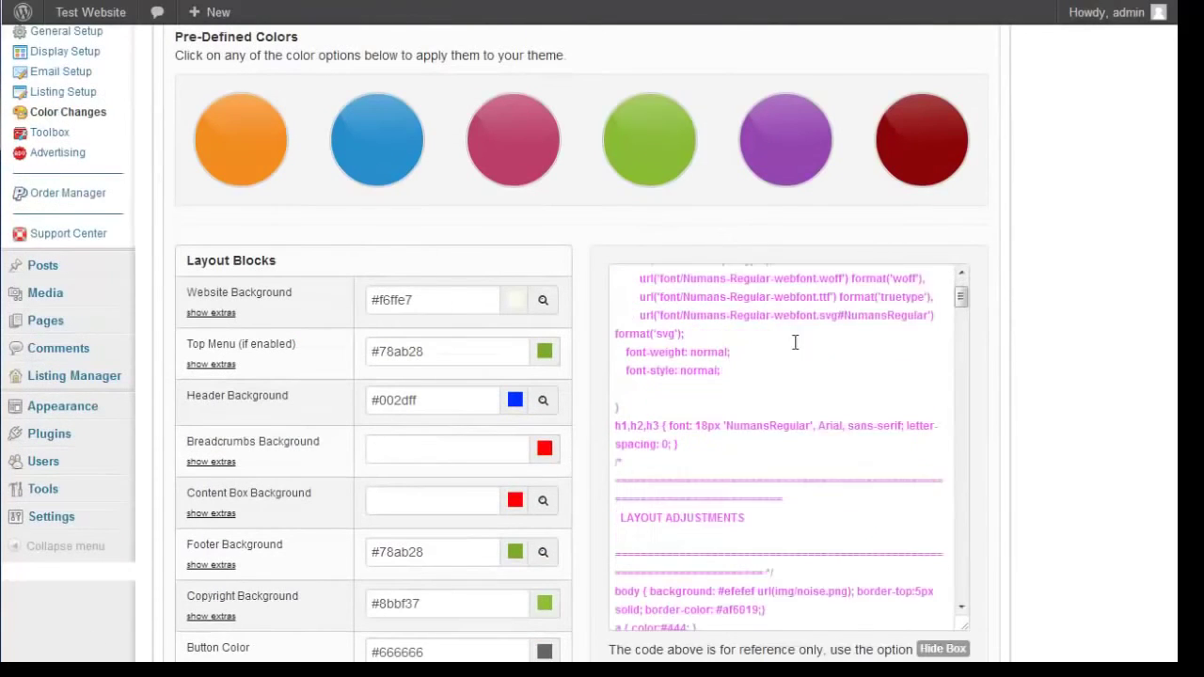
scroll(799, 376, "down", 3)
left_click_drag(959, 313, 960, 376)
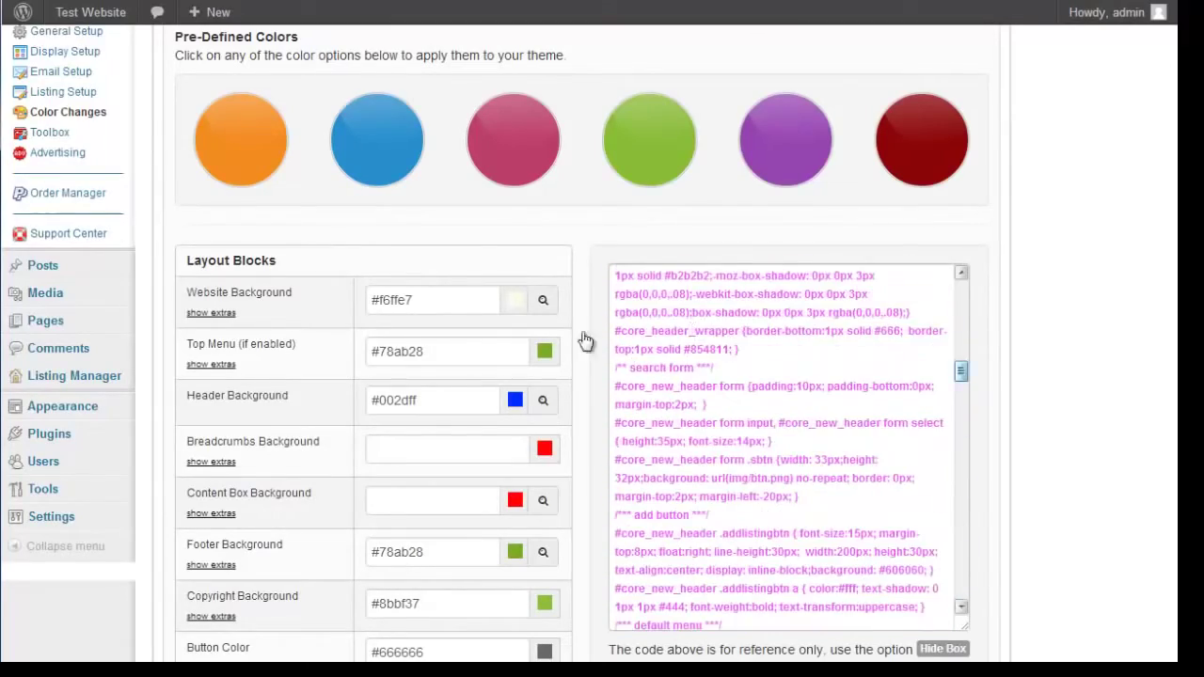
scroll(890, 328, "down", 3)
scroll(1025, 385, "down", 10)
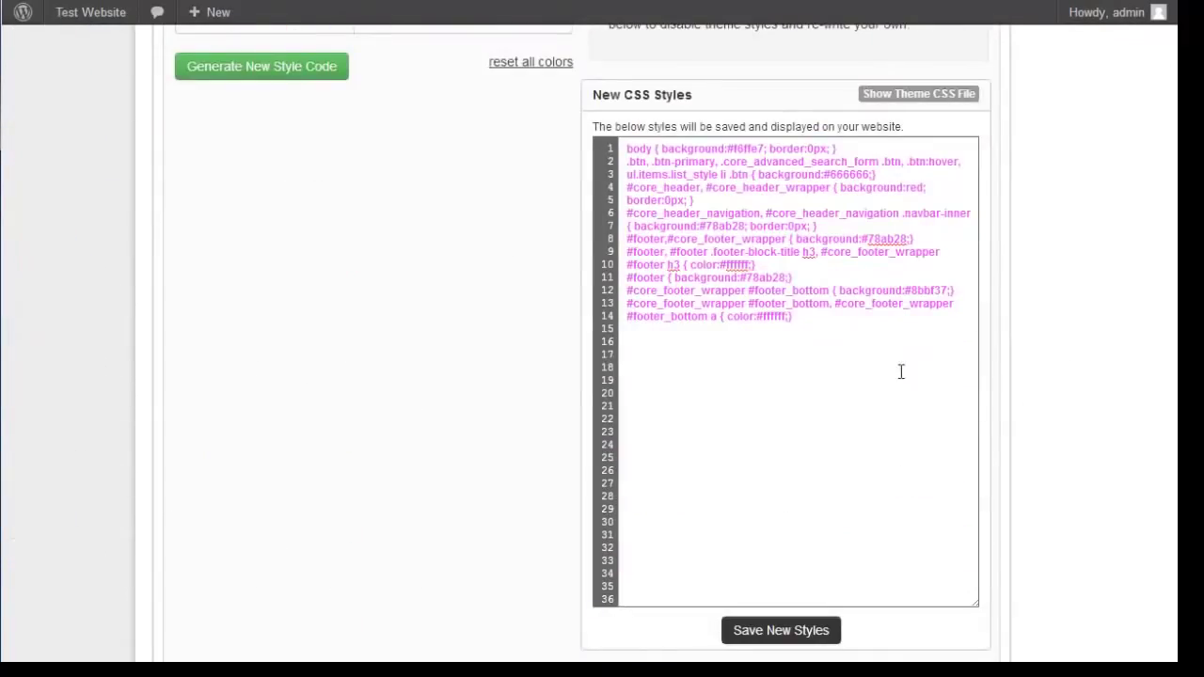
scroll(1080, 430, "up", 6)
scroll(1079, 429, "down", 2)
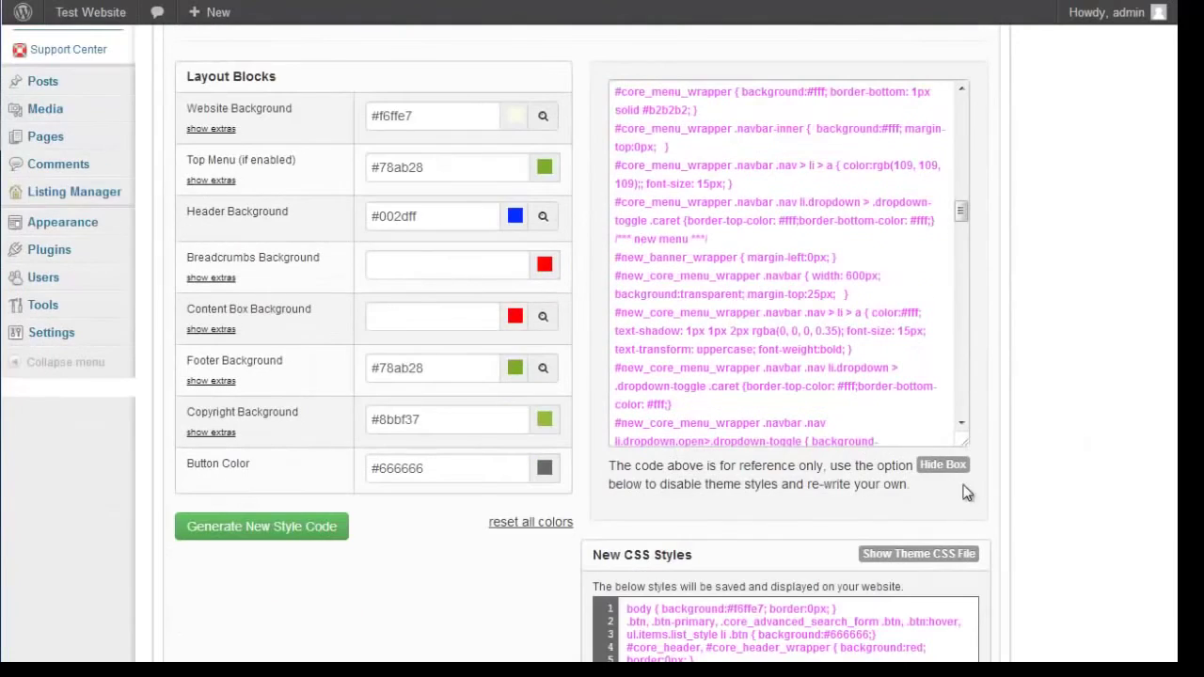
scroll(1032, 420, "up", 5)
Open Custom Meta Data and examine the Header Styles (wp_head) and Footer Styles (wp_footer) boxes.
left_click(390, 187)
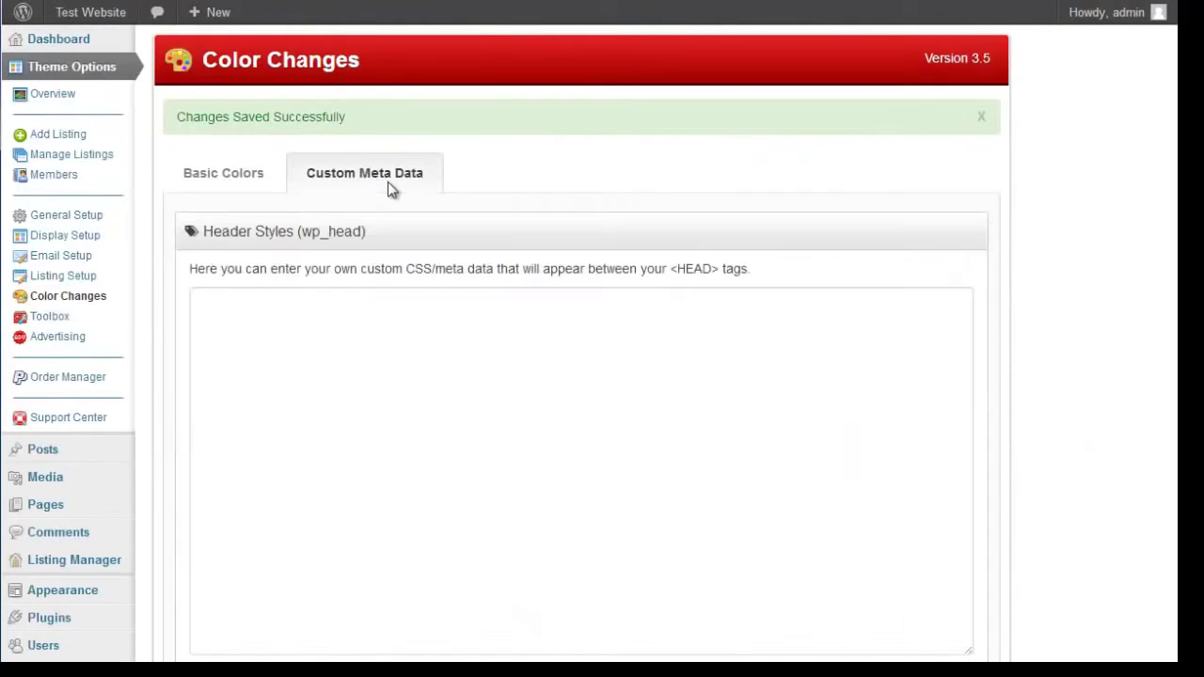
scroll(428, 292, "down", 6)
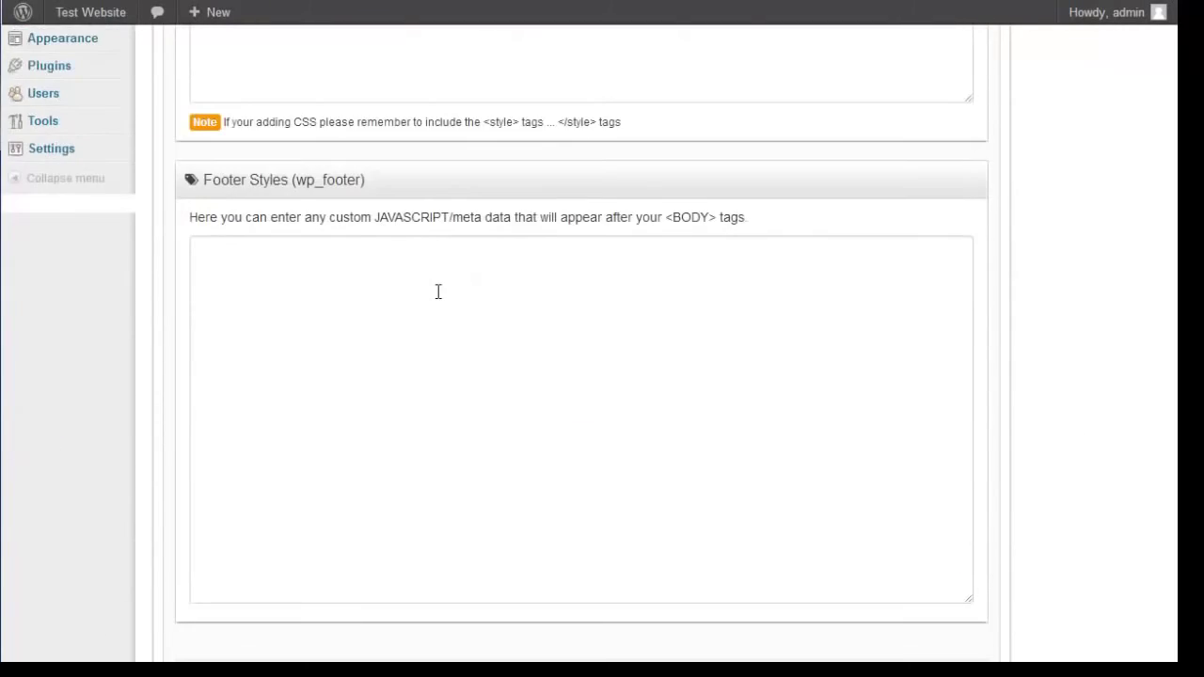
scroll(437, 291, "up", 4)
scroll(434, 290, "up", 1)
left_click(409, 304)
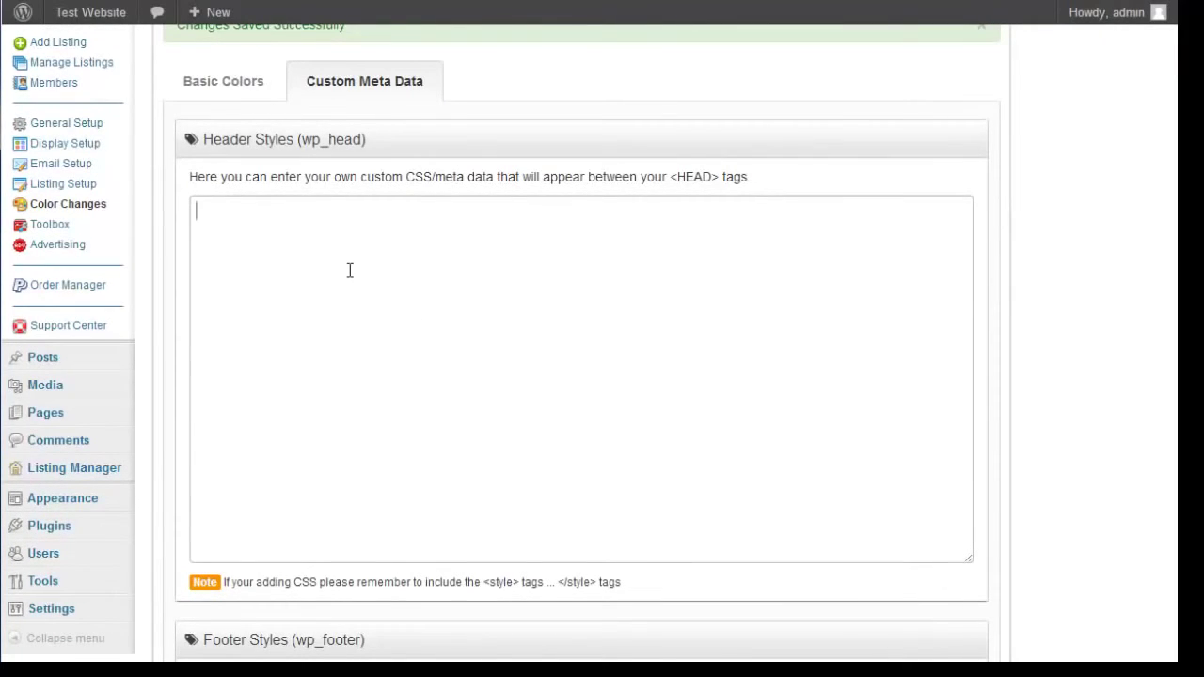
scroll(349, 271, "down", 3)
left_click(253, 485)
scroll(252, 442, "up", 4)
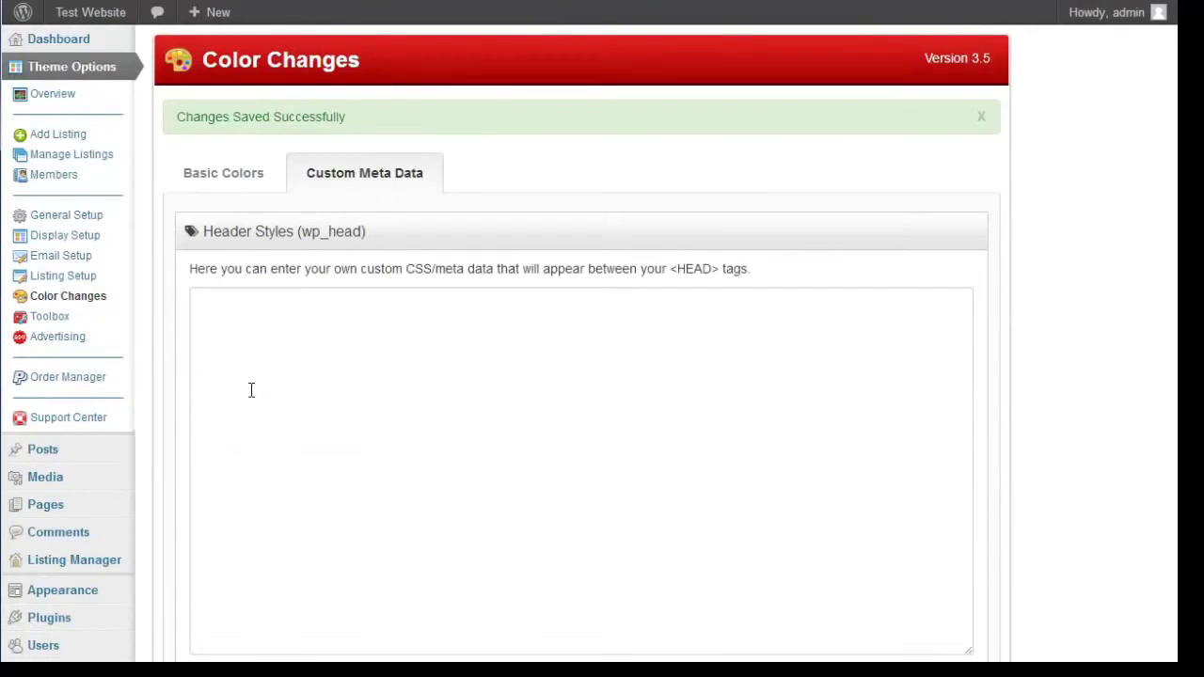
Read the notes on wrapping header CSS in style tags and adding custom JavaScript to the footer box.
scroll(250, 422, "down", 5)
scroll(246, 537, "up", 4)
scroll(250, 518, "down", 1)
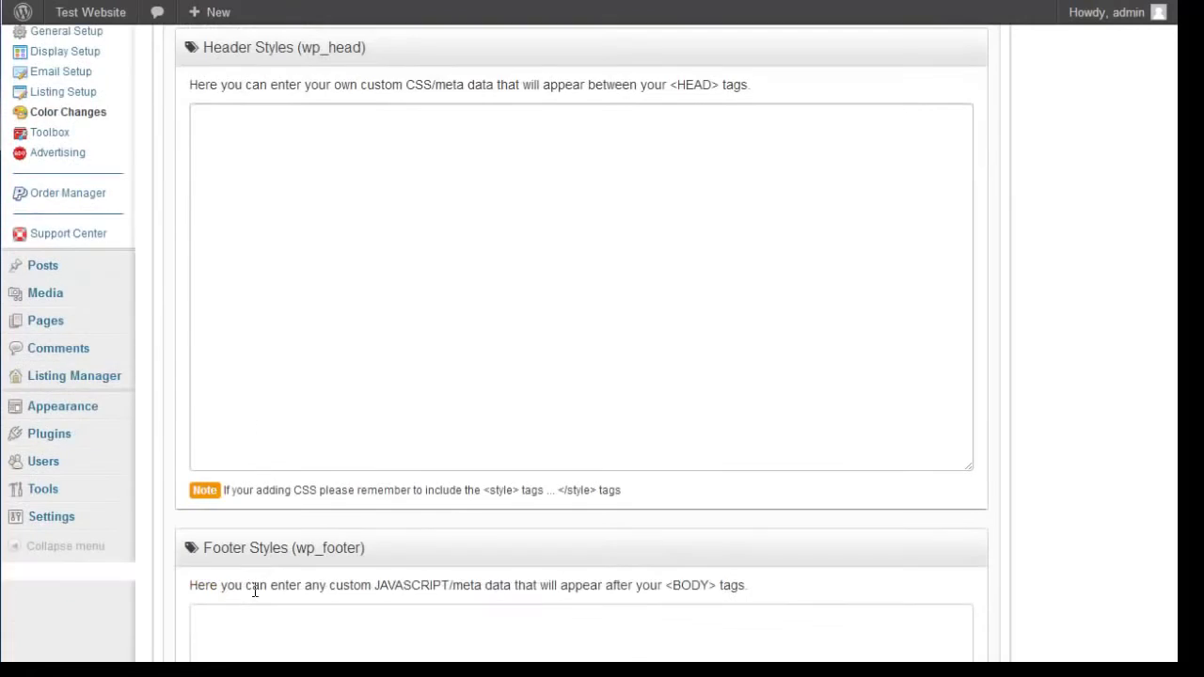
scroll(262, 609, "down", 2)
left_click(260, 568)
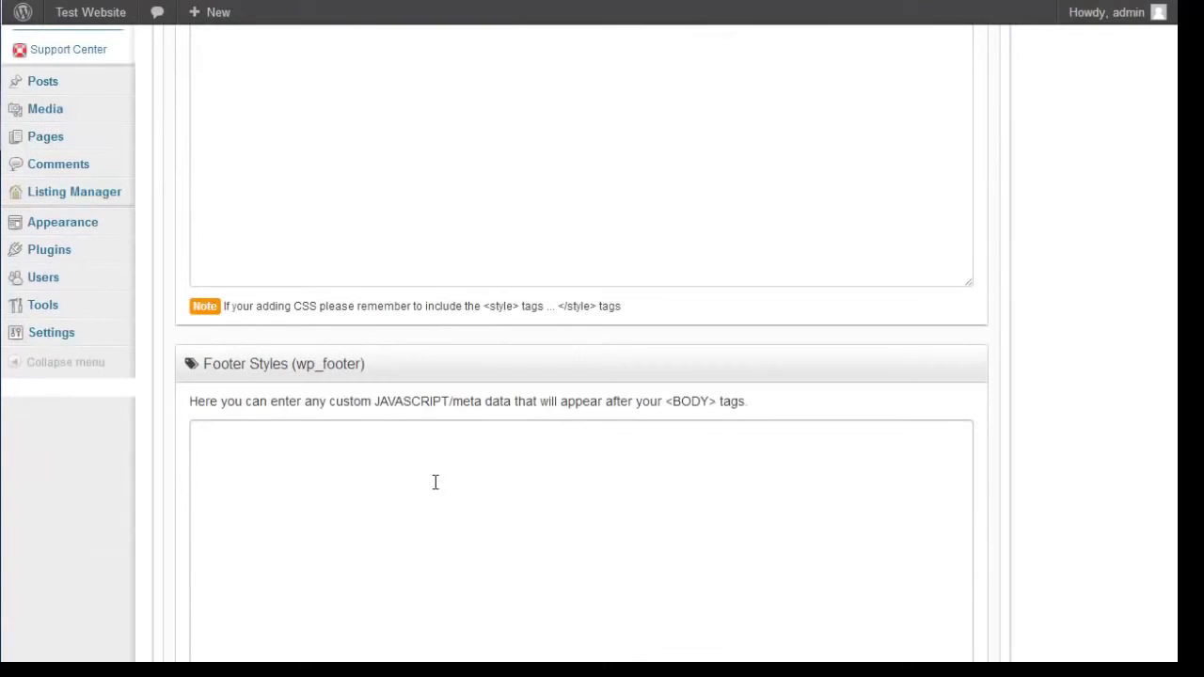
scroll(432, 486, "up", 2)
scroll(424, 481, "down", 3)
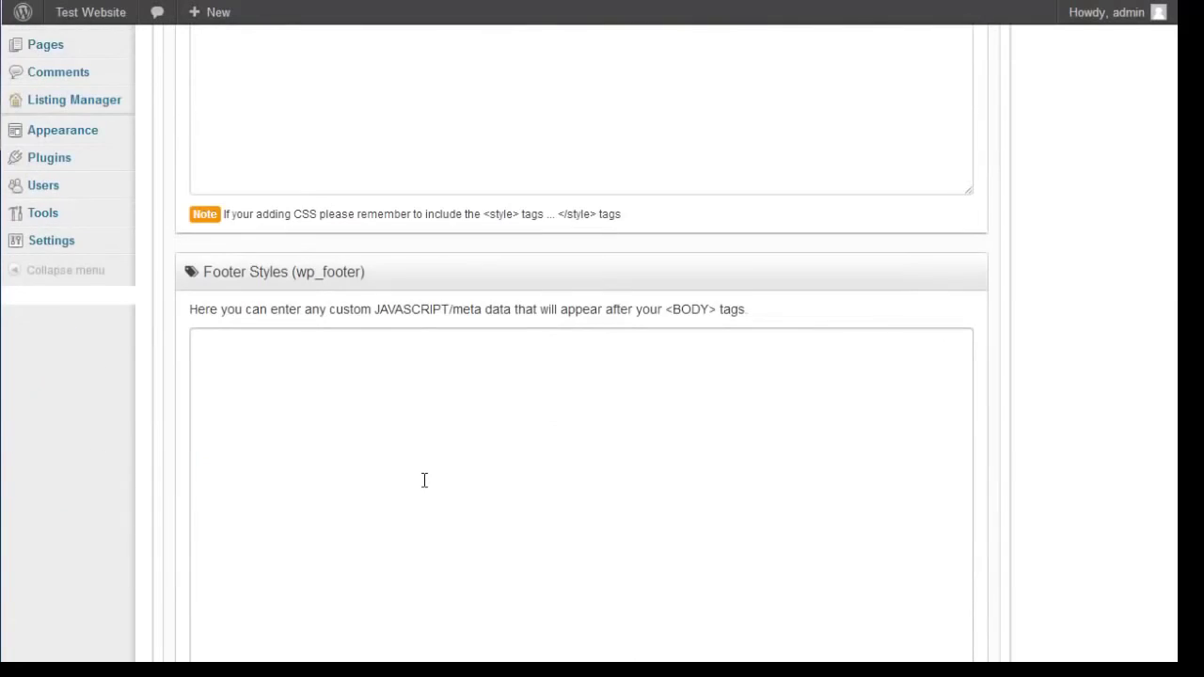
scroll(422, 479, "up", 2)
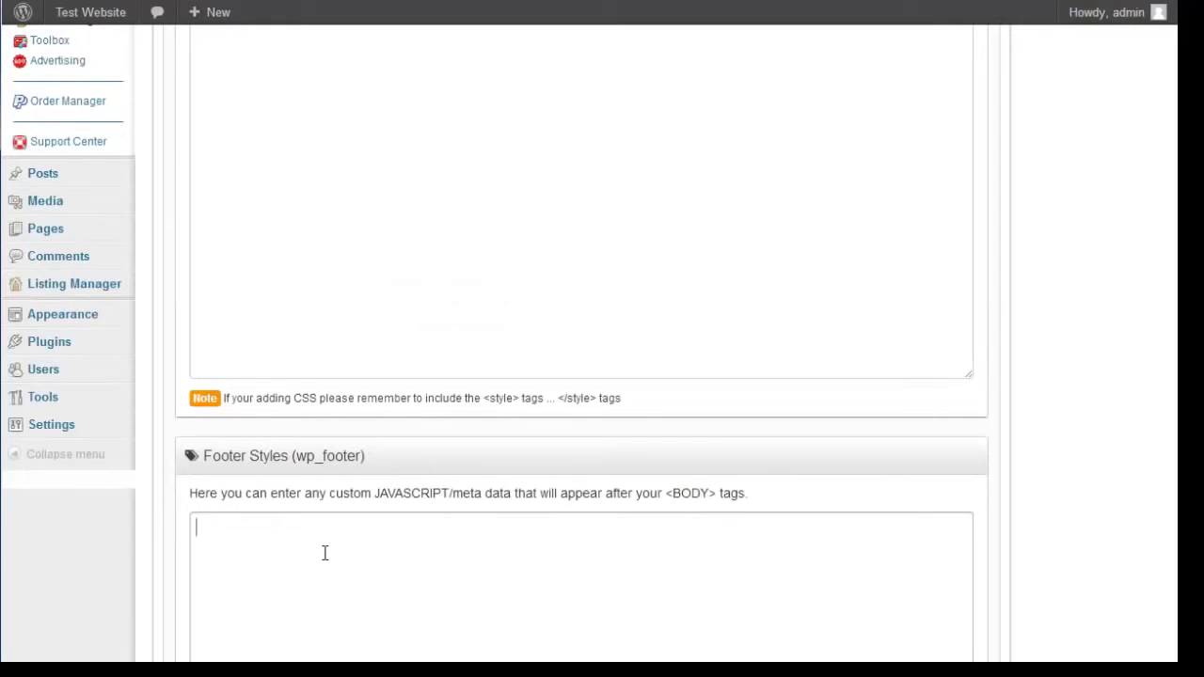
scroll(318, 550, "up", 3)
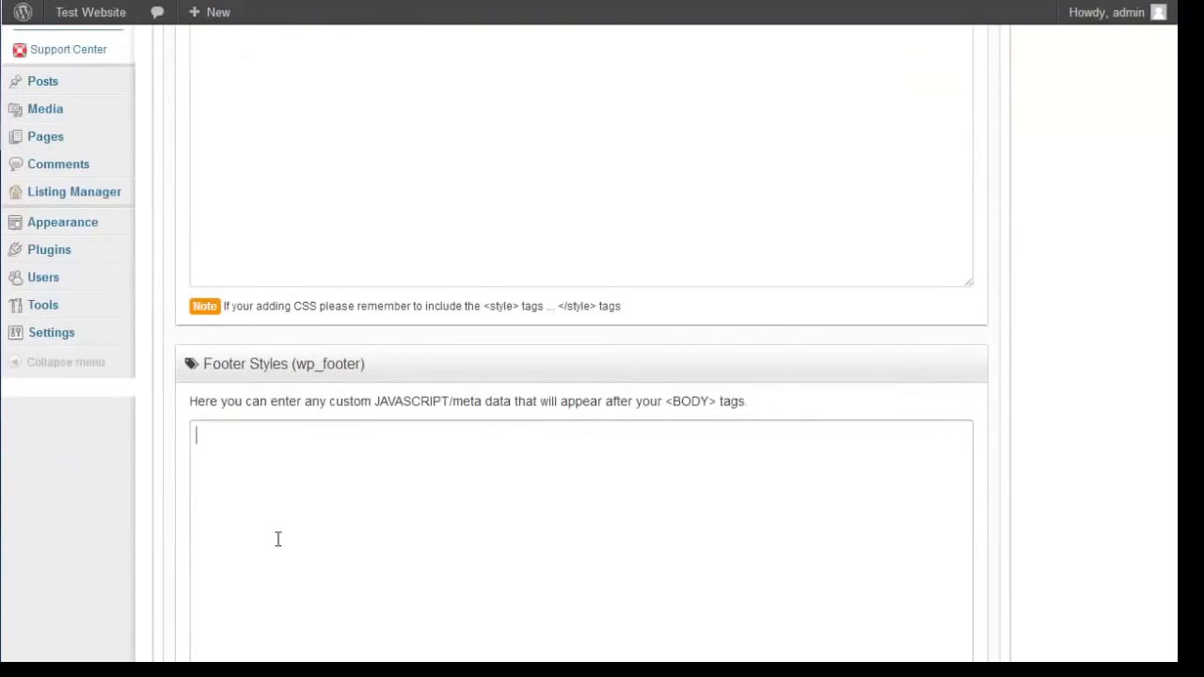
Return to Basic Colors and look over the Pre-Defined Colors, Layout Blocks and New CSS Styles once more.
scroll(275, 539, "up", 4)
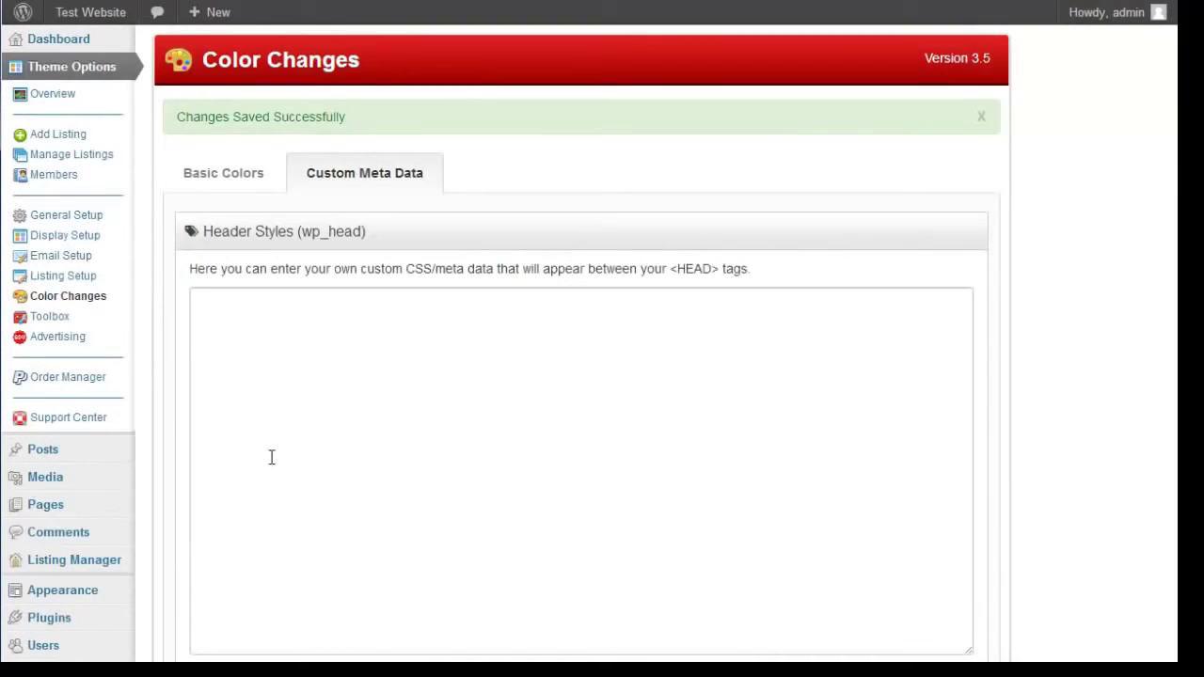
left_click(252, 187)
scroll(357, 356, "down", 2)
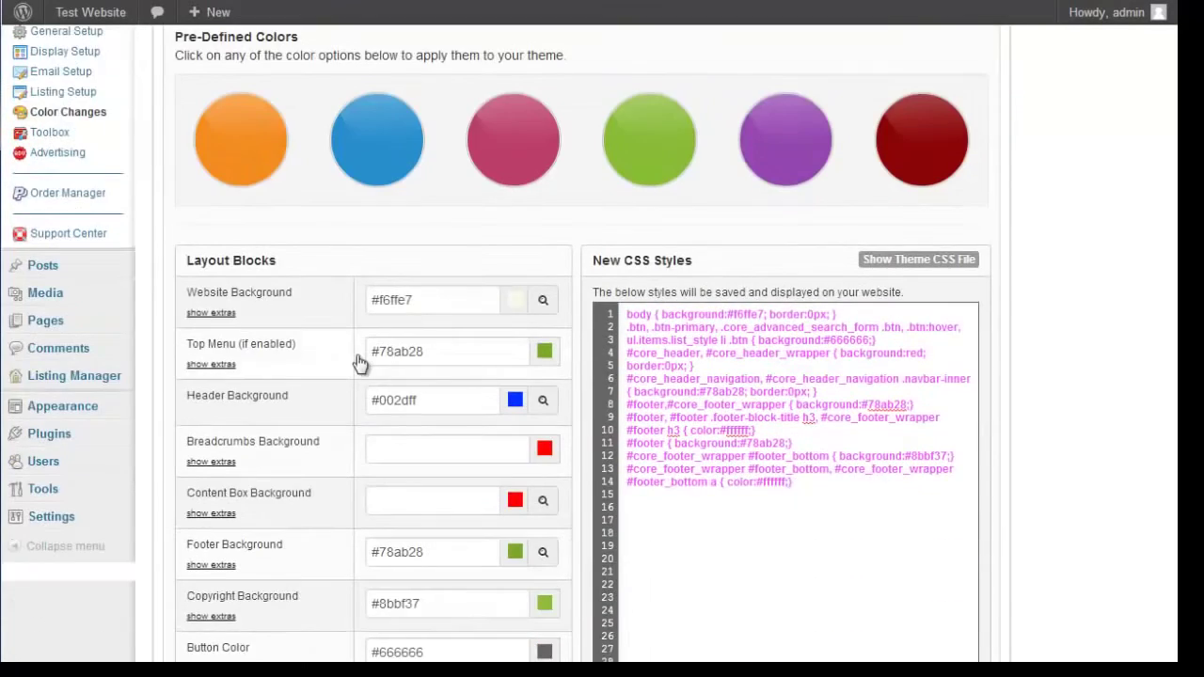
scroll(362, 348, "up", 2)
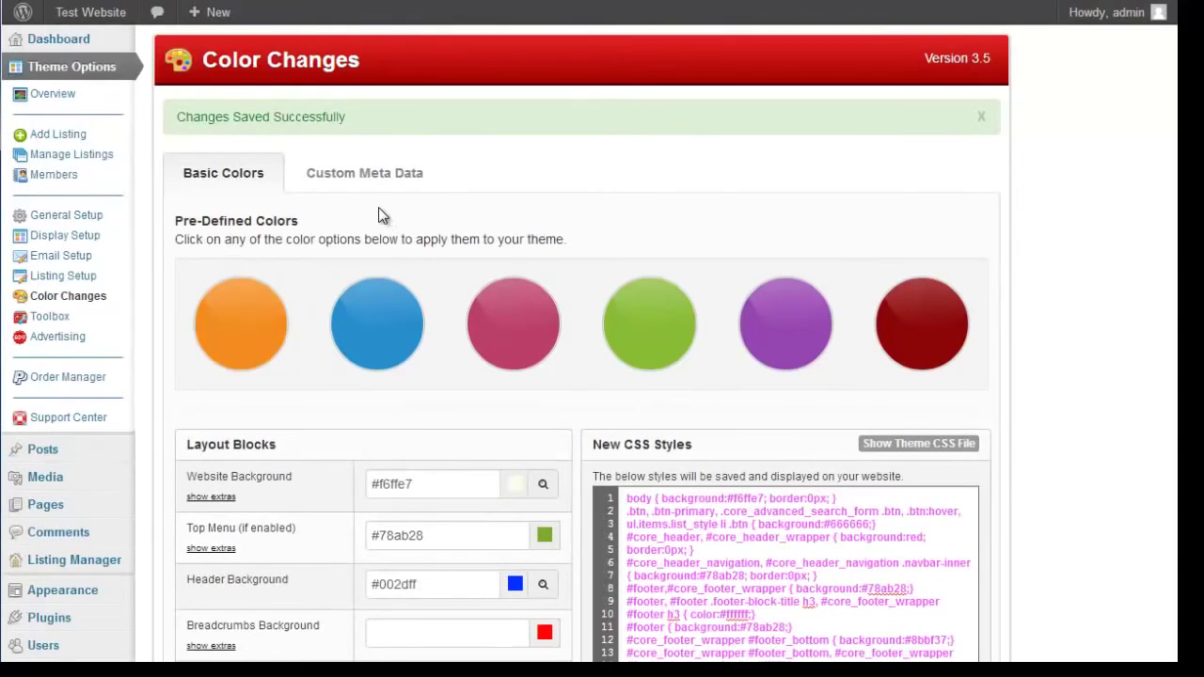
Open the Toolbox and look over its Useful Plugin's list and System Cleanup Modules.
left_click(51, 319)
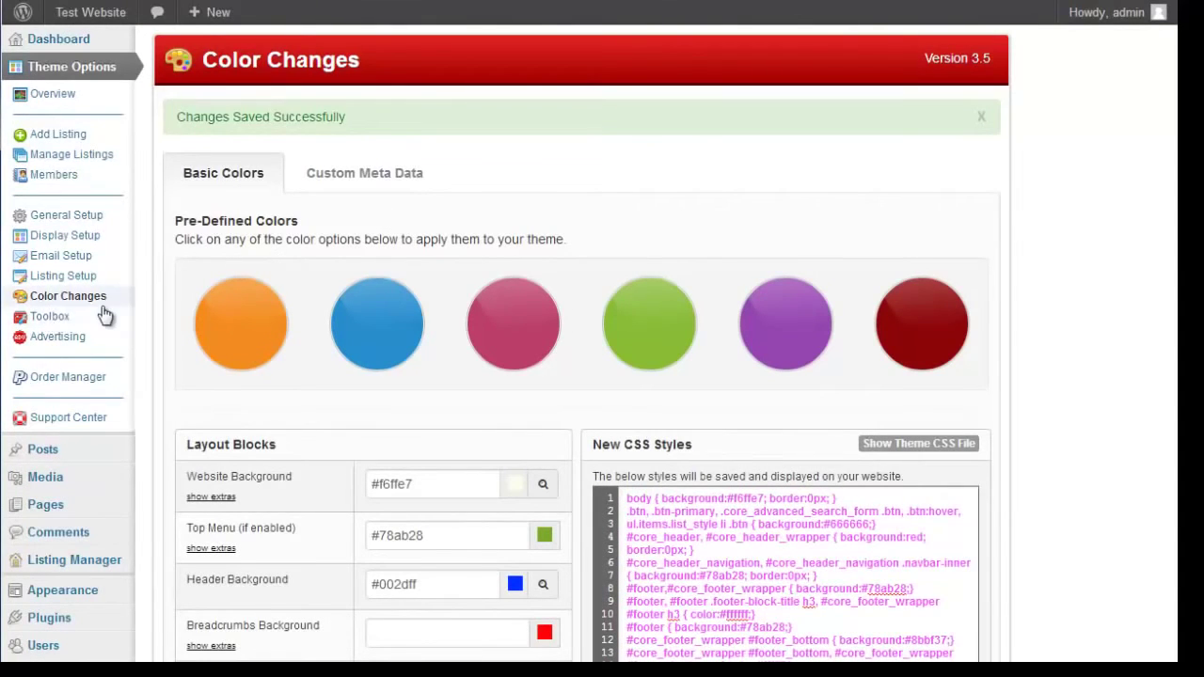
scroll(564, 343, "down", 2)
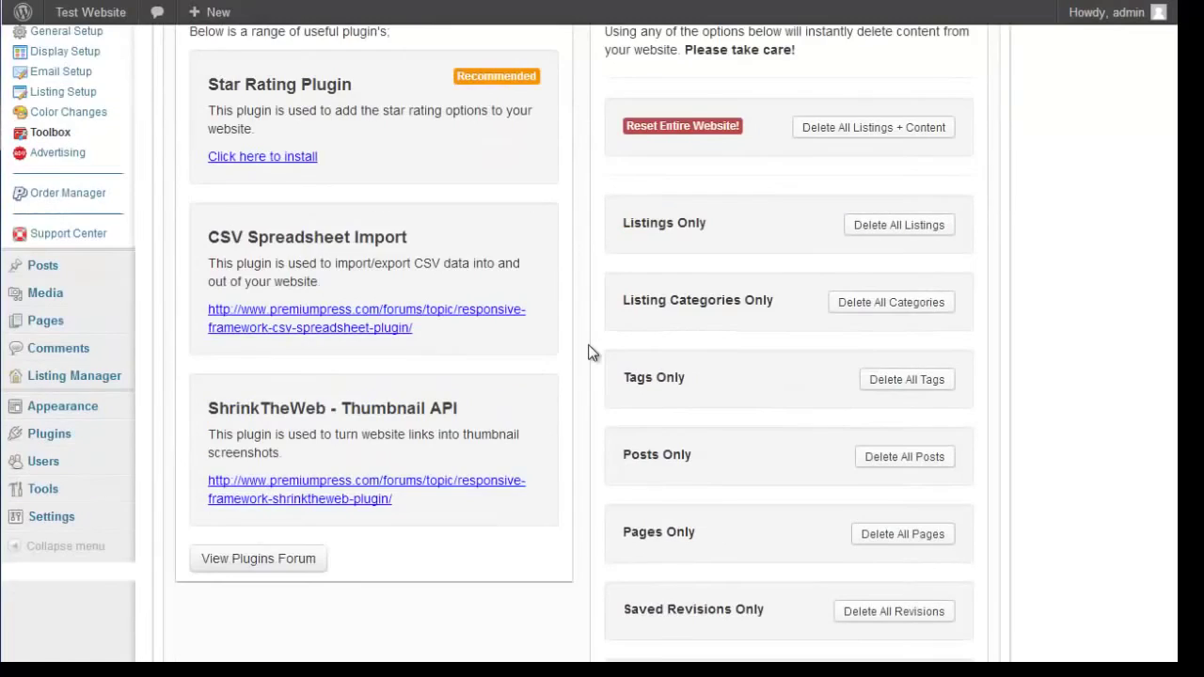
scroll(591, 349, "up", 2)
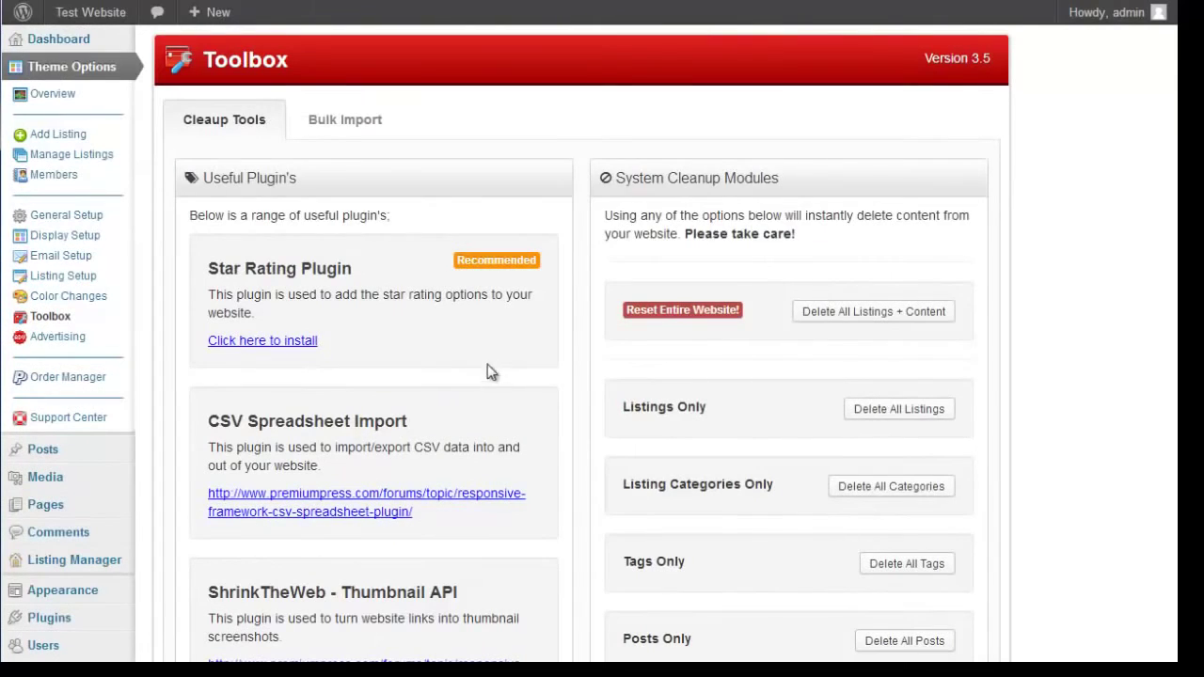
Bulk import the listing categories test, test2 and test3, each on its own line.
left_click(367, 135)
left_click(437, 344)
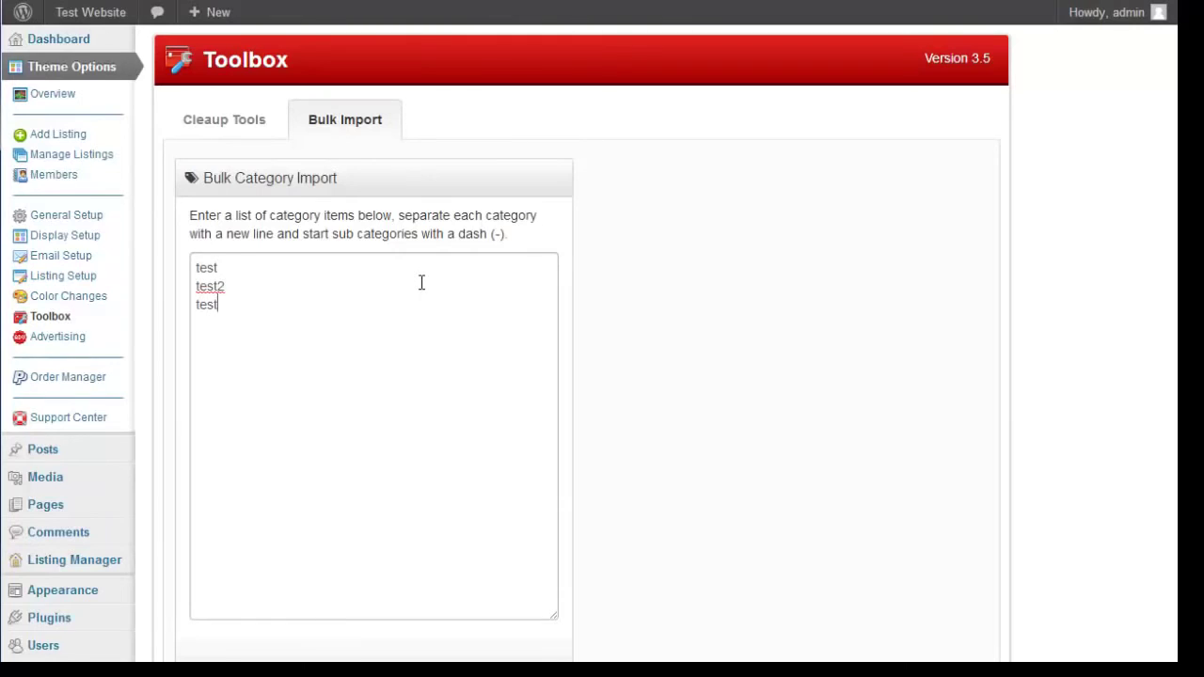
scroll(422, 282, "down", 1)
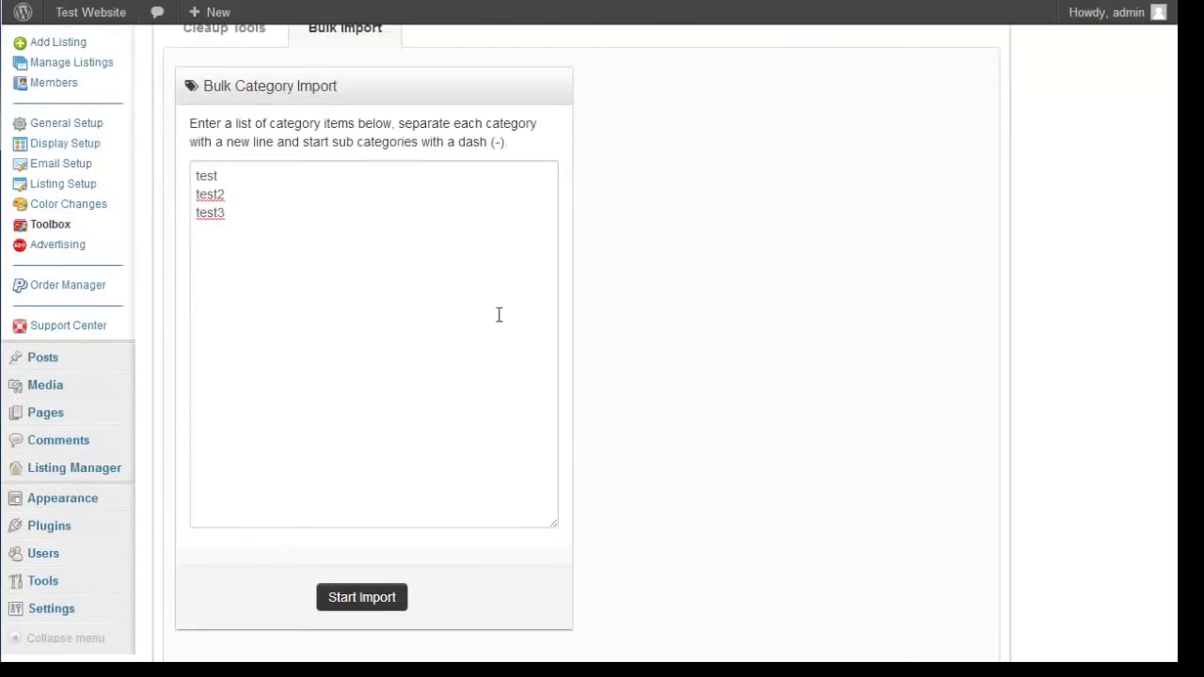
scroll(409, 486, "down", 1)
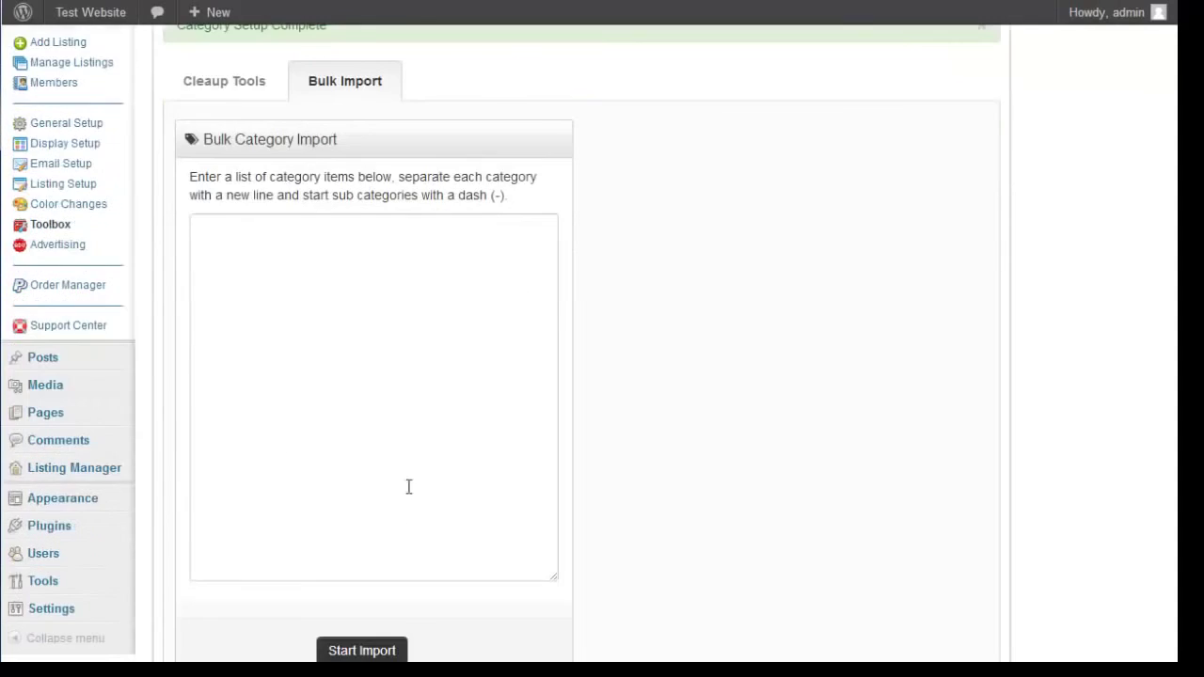
Open the listing categories and look through the Parent category choices for the imported test, test2 and test3.
scroll(389, 470, "down", 1)
mouse_move(120, 411)
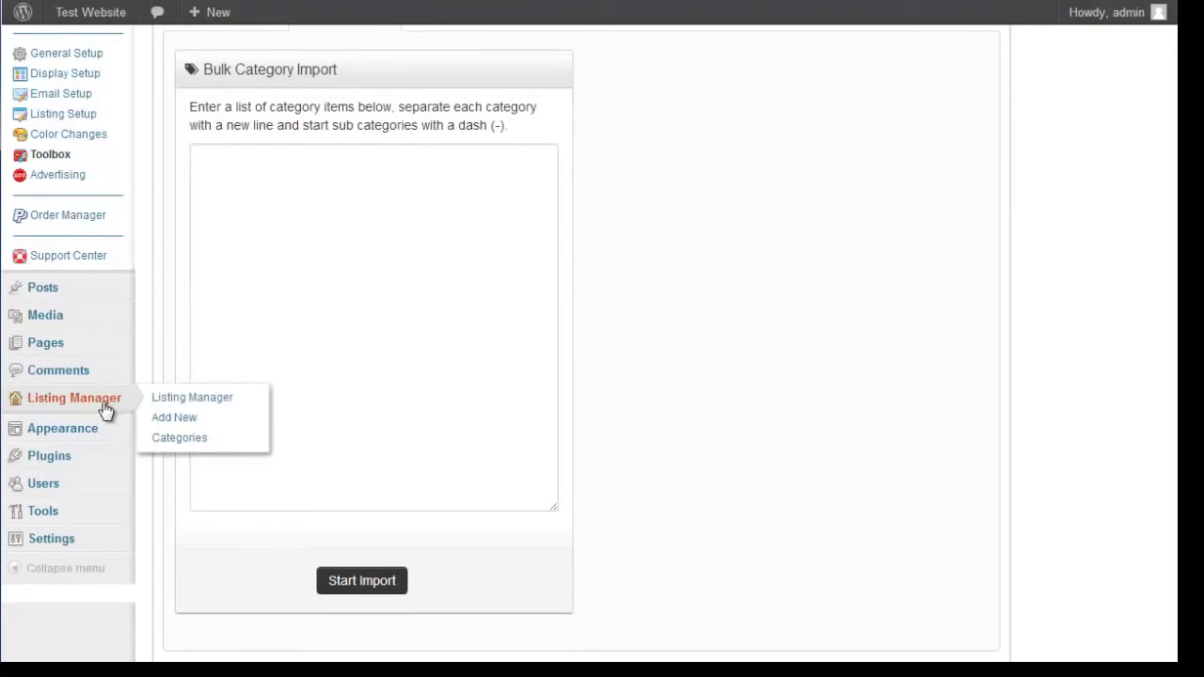
left_click(189, 441)
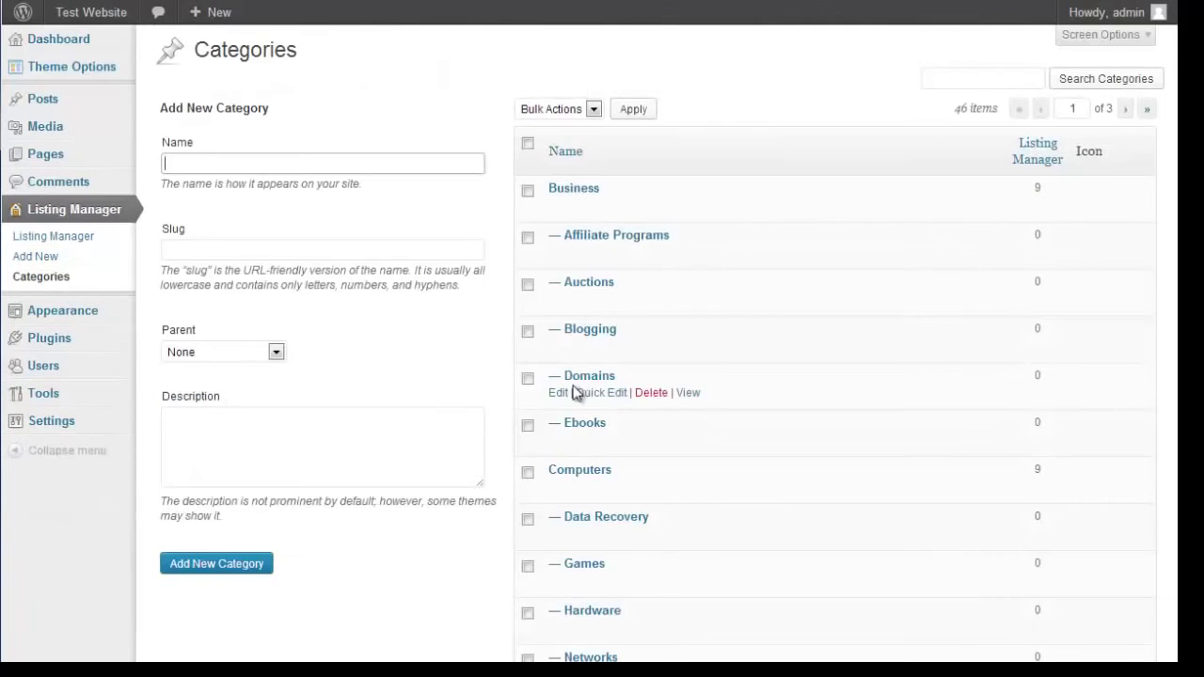
left_click(275, 351)
scroll(268, 395, "down", 10)
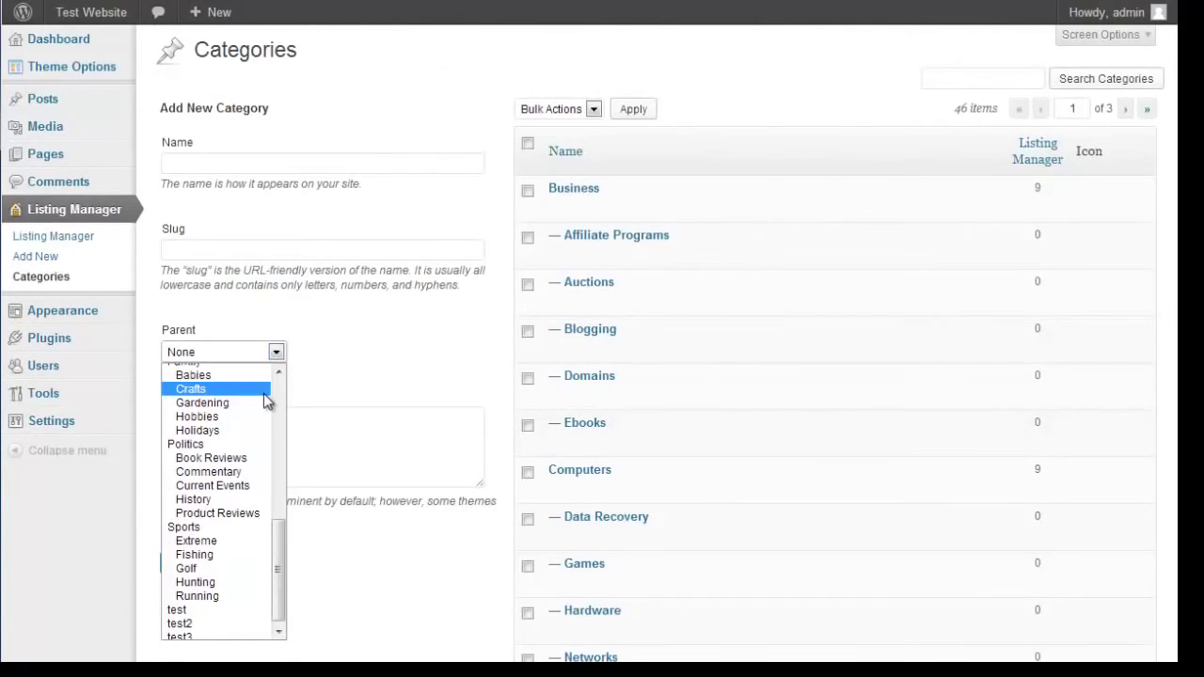
scroll(333, 508, "down", 2)
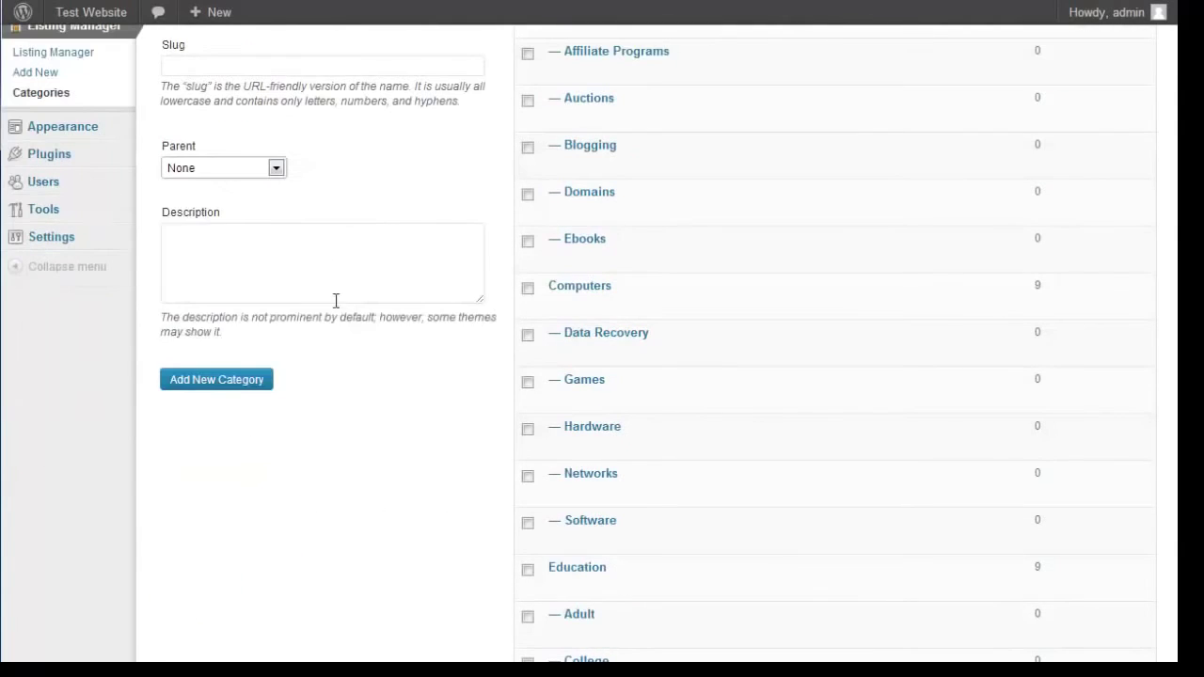
left_click(247, 175)
scroll(223, 448, "down", 10)
scroll(235, 405, "up", 3)
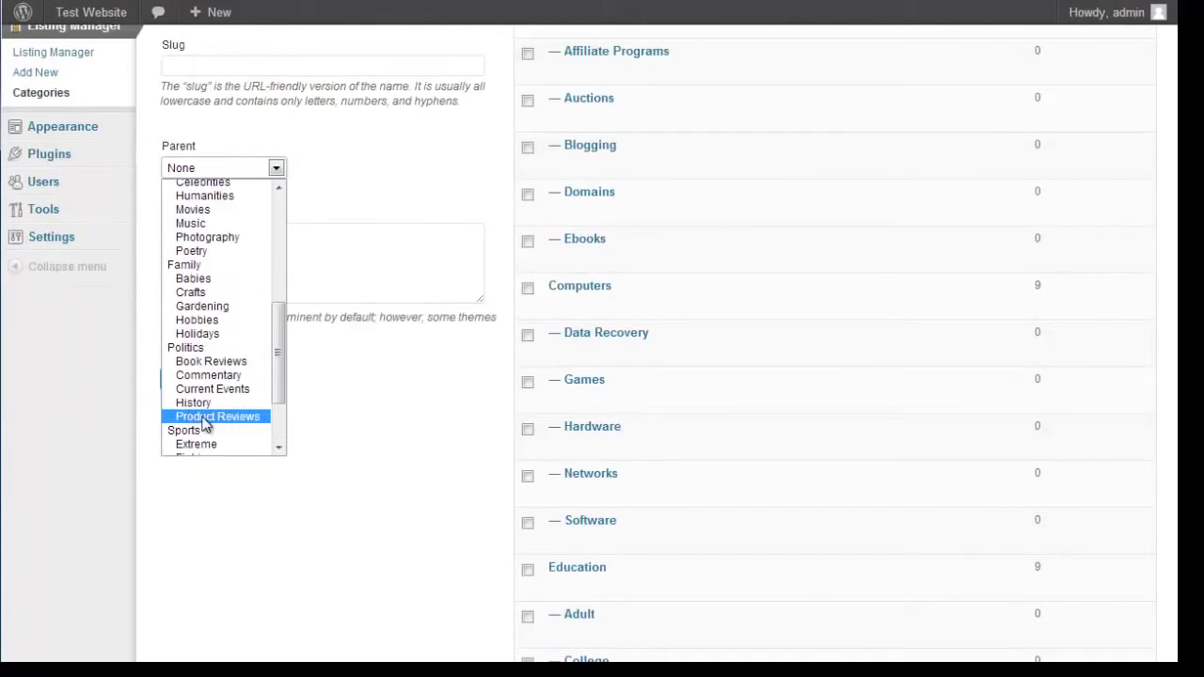
scroll(217, 418, "down", 3)
left_click(358, 484)
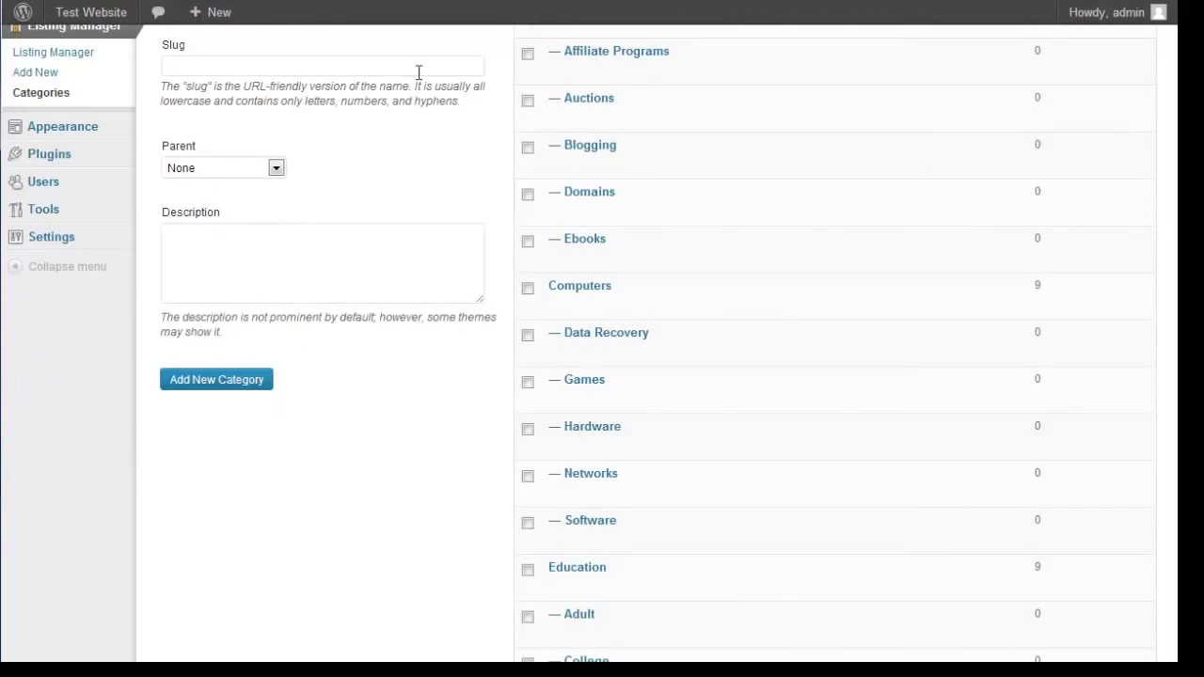
Open the Business category for editing, look at its icon options, and check the Directory Categories on the live home page.
scroll(379, 243, "up", 2)
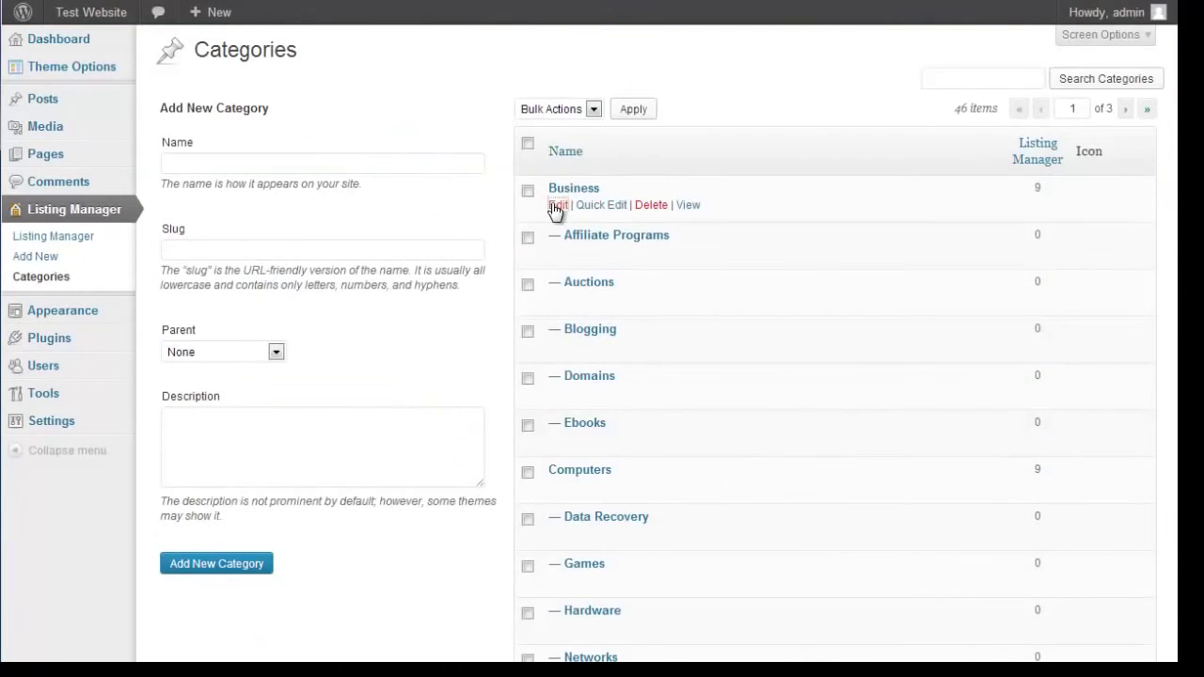
left_click(555, 208)
scroll(258, 429, "down", 3)
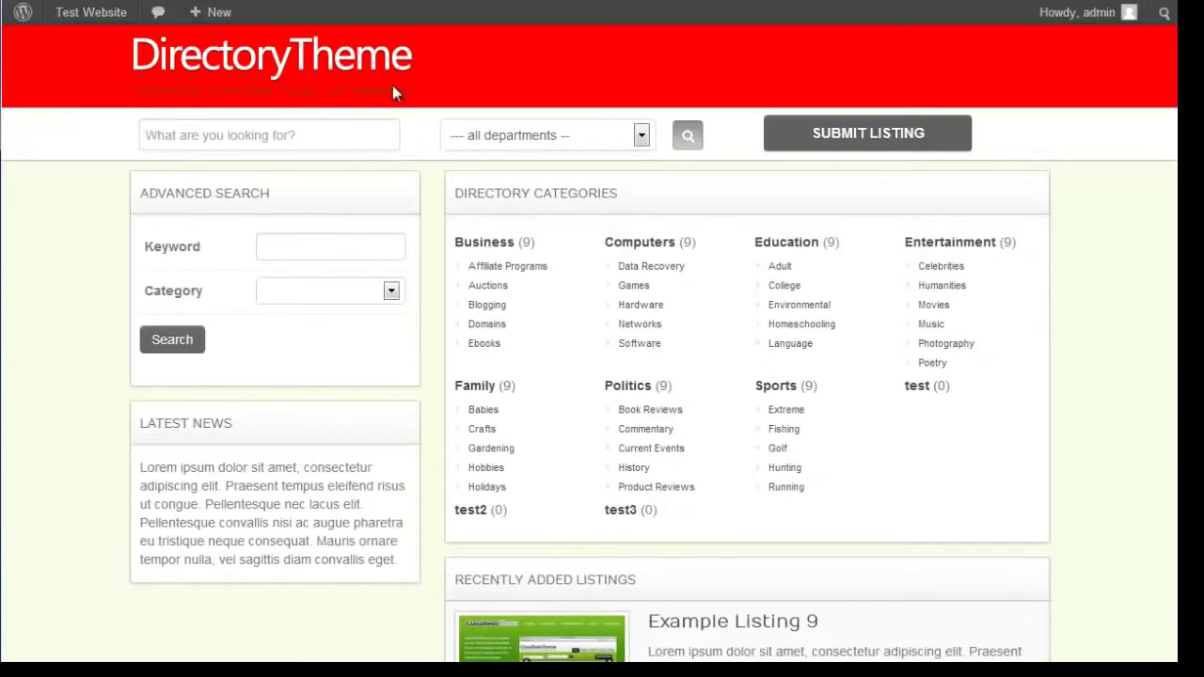
left_click(358, 47)
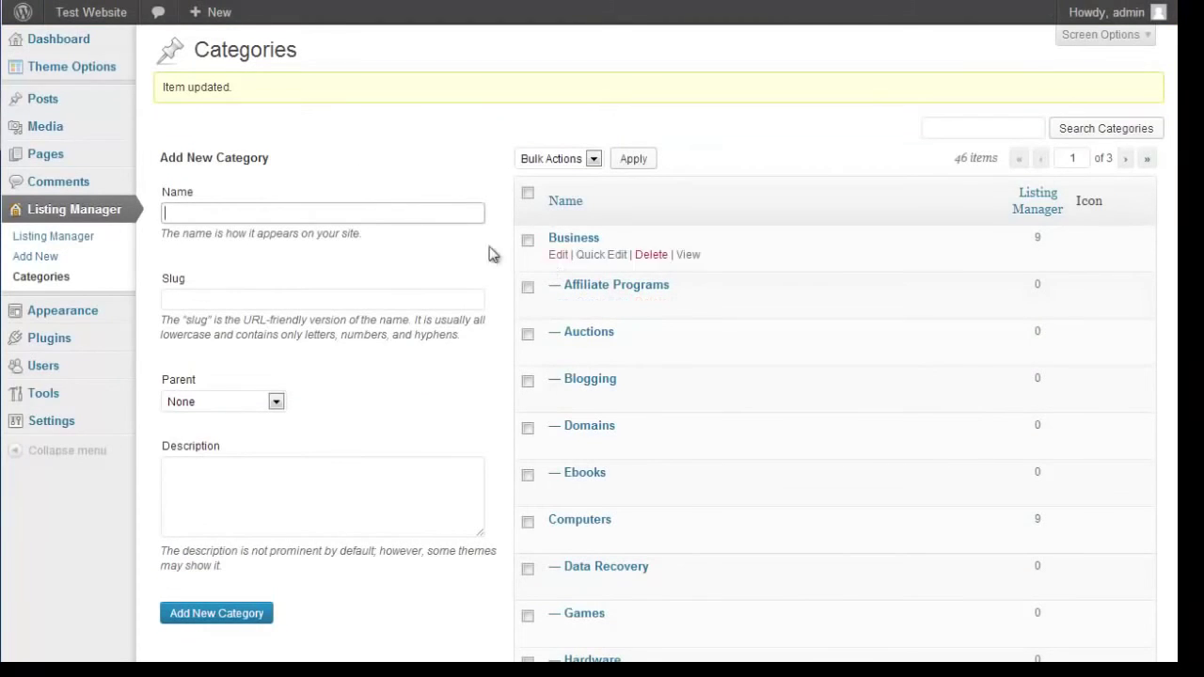
Open the home page layout in Display Setup, review the Categories object's settings and save them.
mouse_move(119, 73)
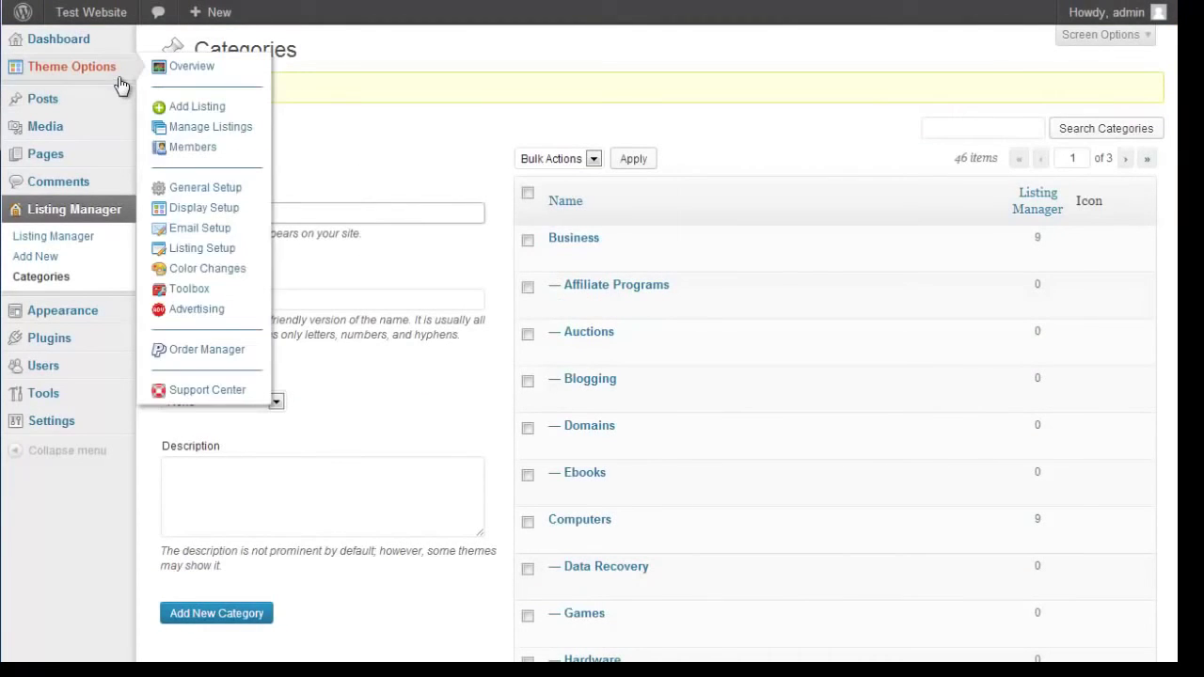
left_click(179, 208)
left_click(365, 138)
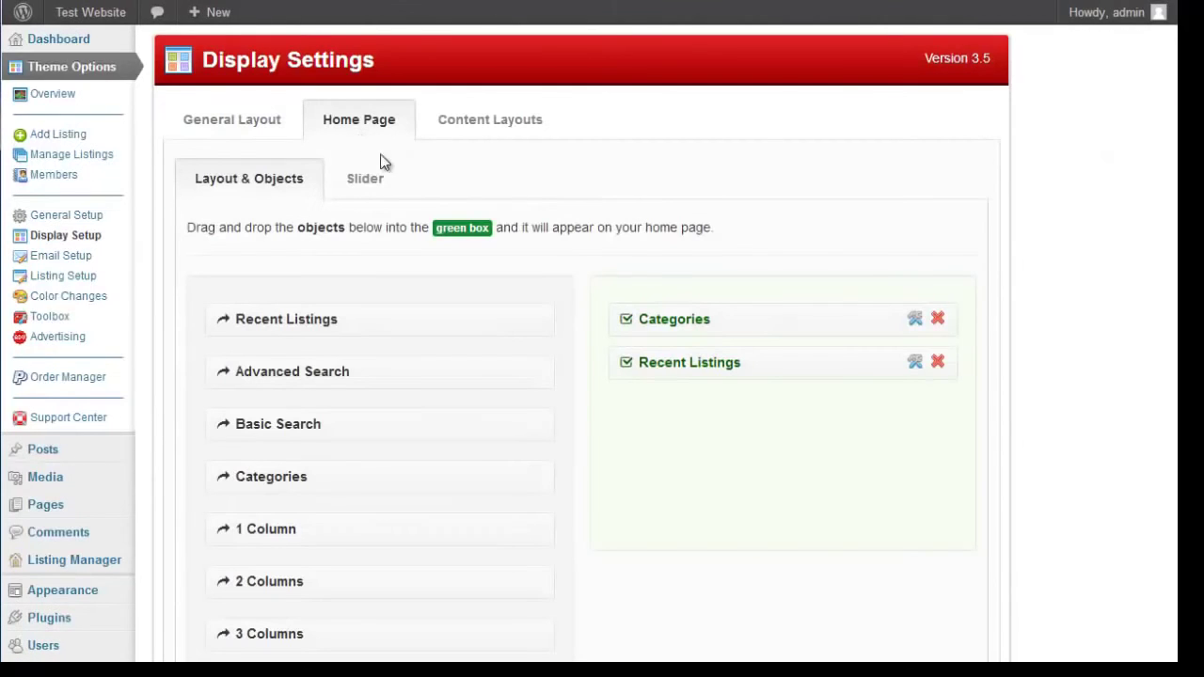
left_click(915, 320)
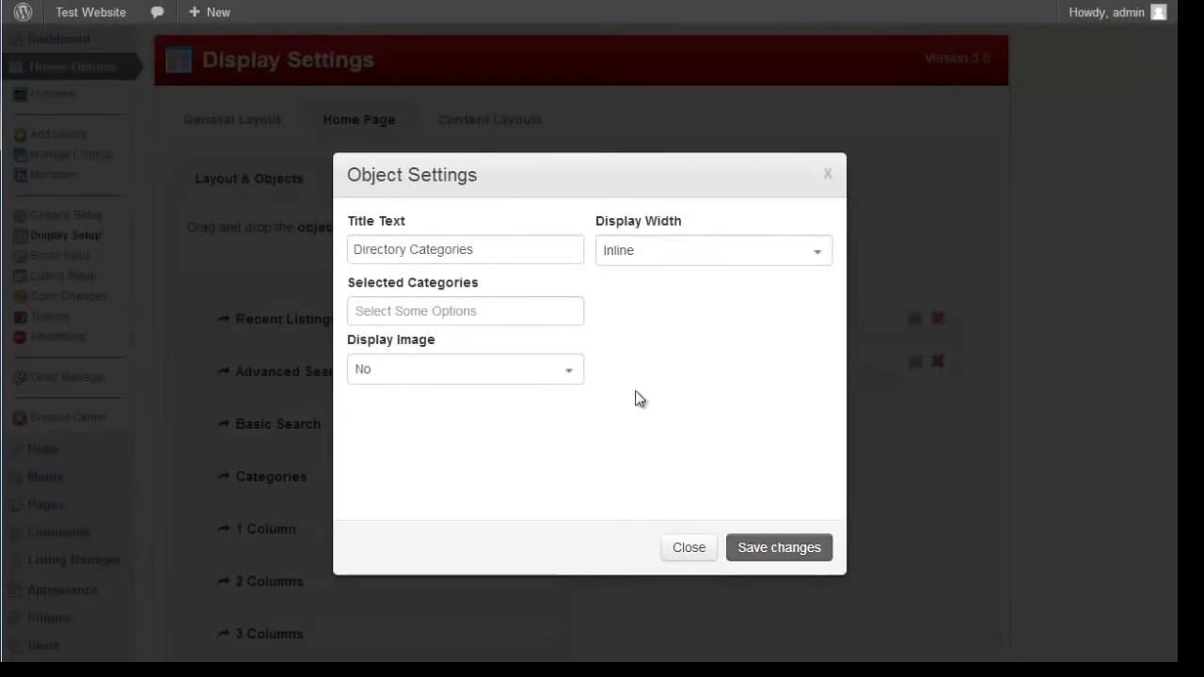
left_click(541, 313)
left_click(636, 325)
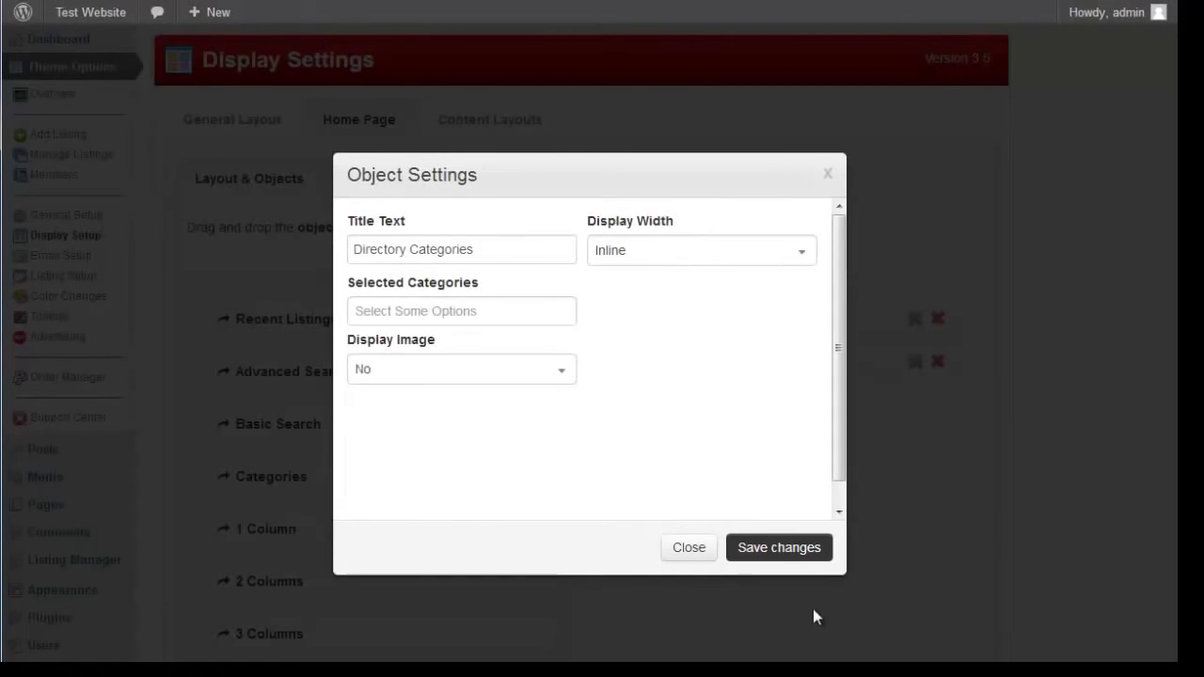
left_click(781, 556)
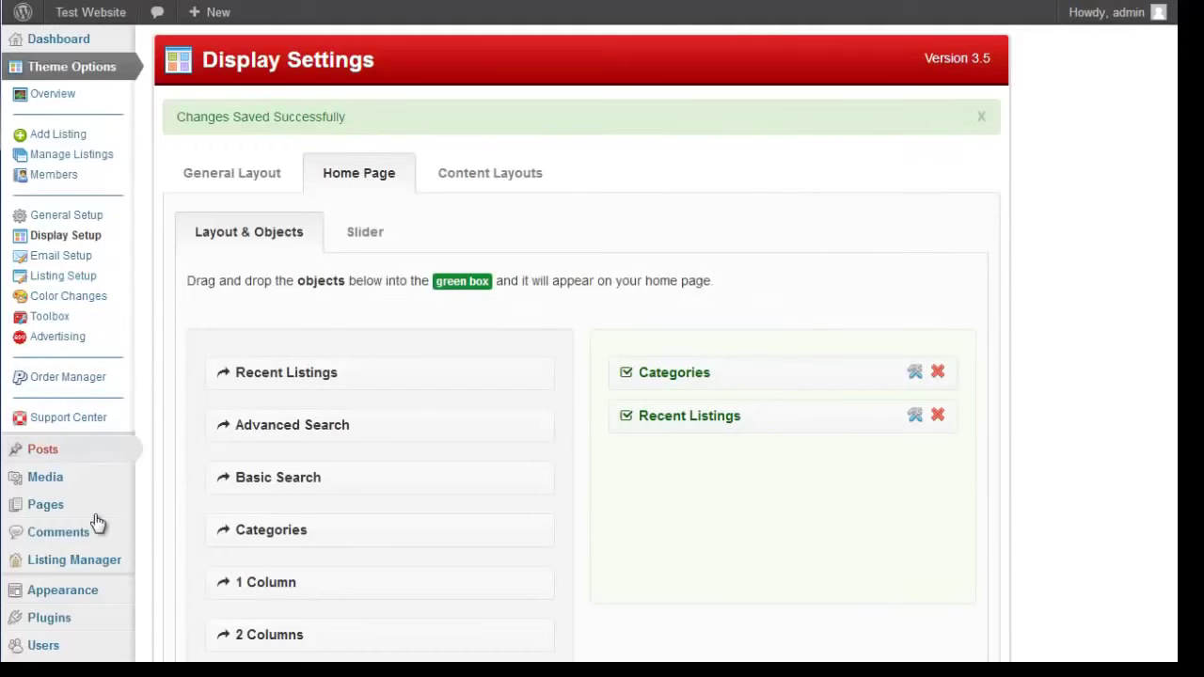
Assign the small road-sign icon (1s.png) to the Business listing category and update the category.
scroll(92, 524, "down", 1)
mouse_move(95, 465)
left_click(178, 508)
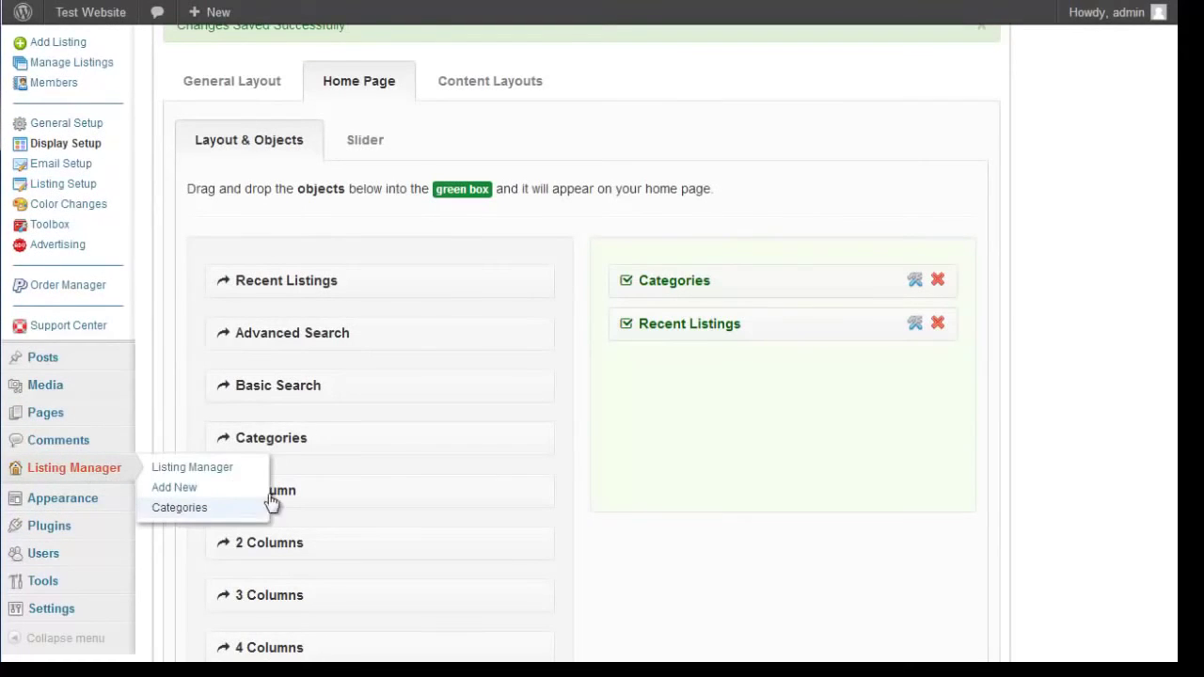
left_click(558, 207)
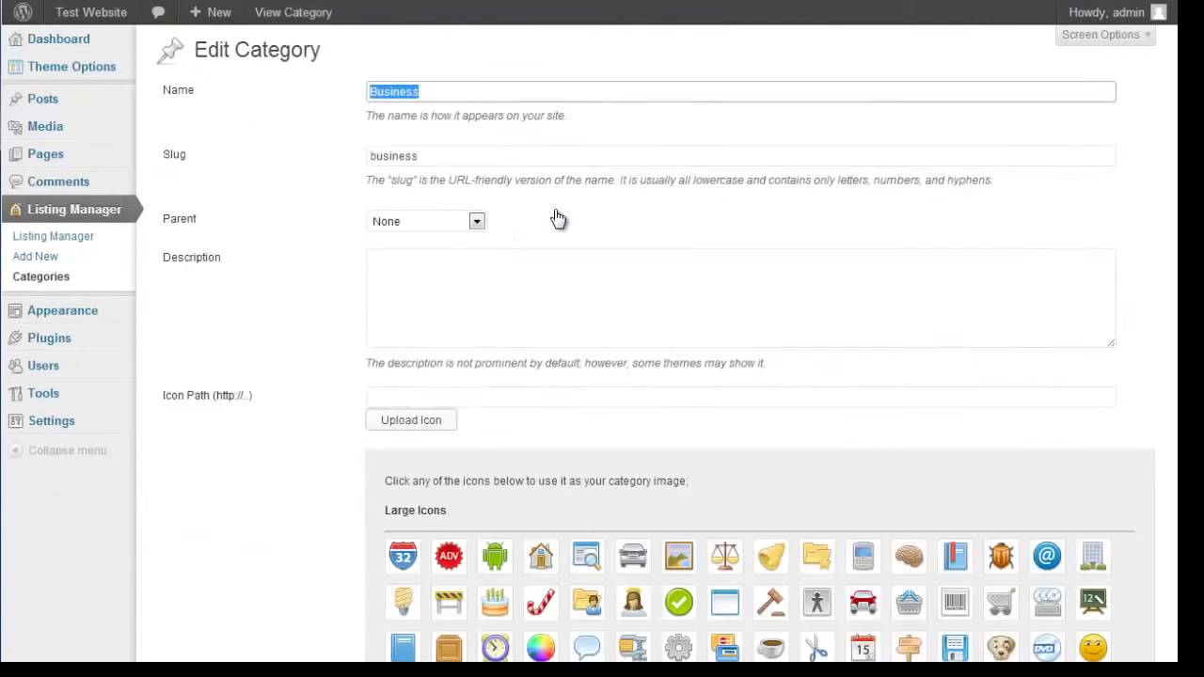
scroll(264, 405, "down", 3)
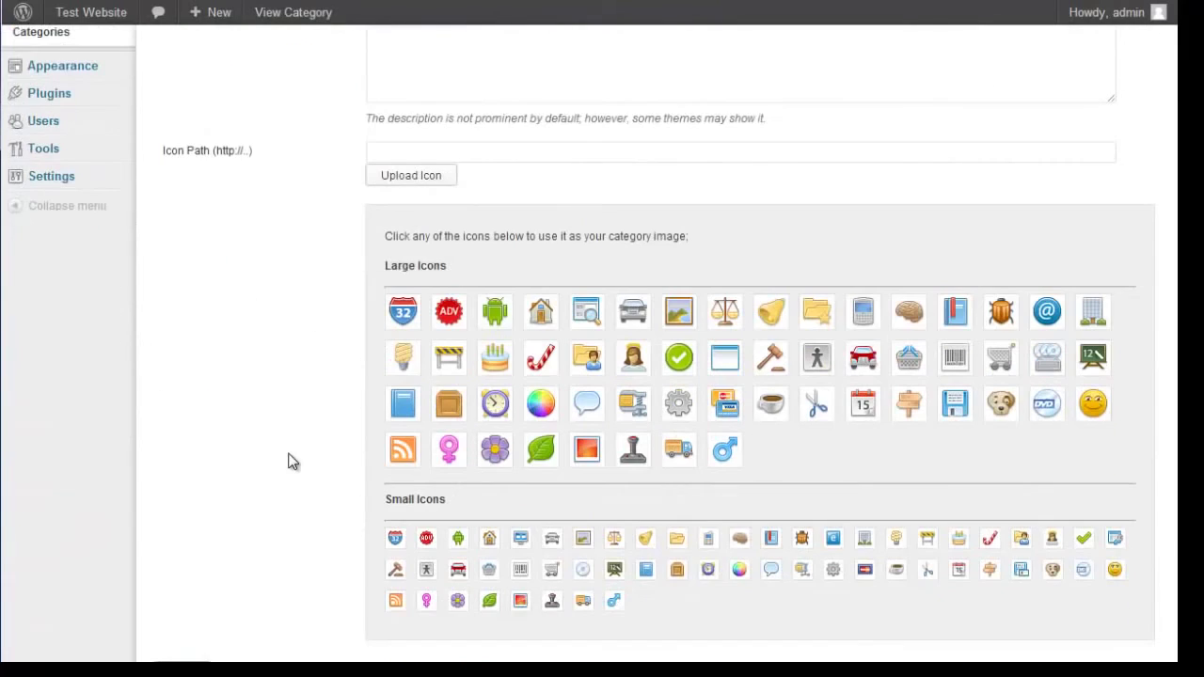
left_click(396, 539)
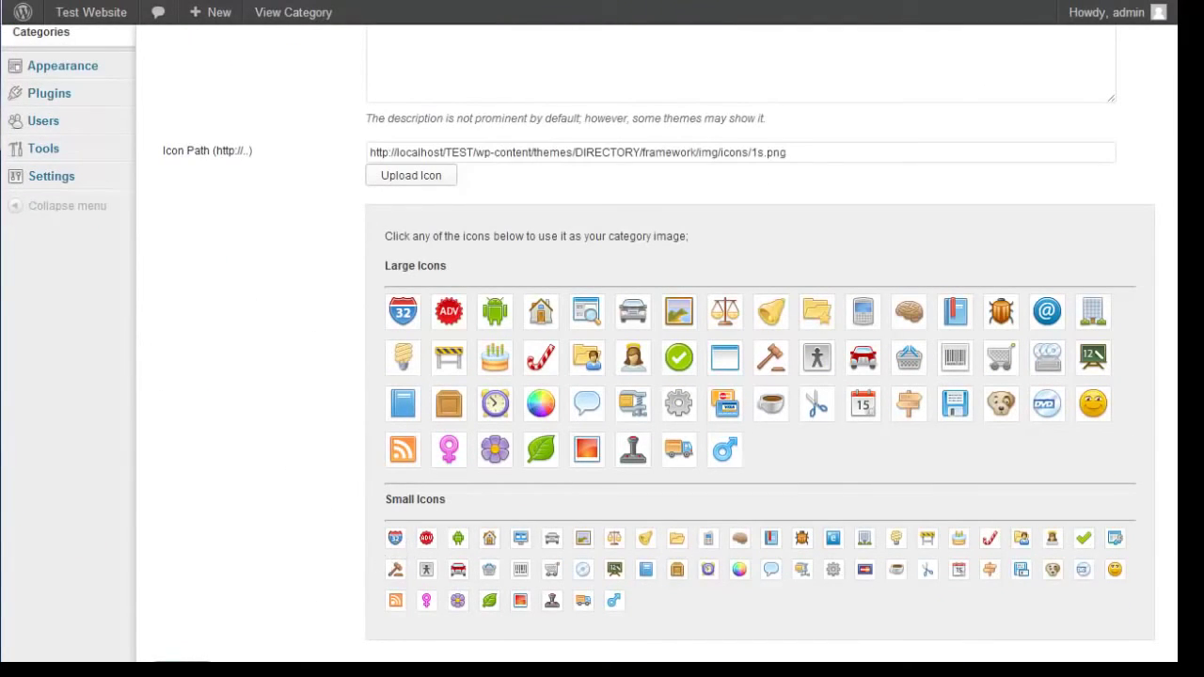
left_click(293, 12)
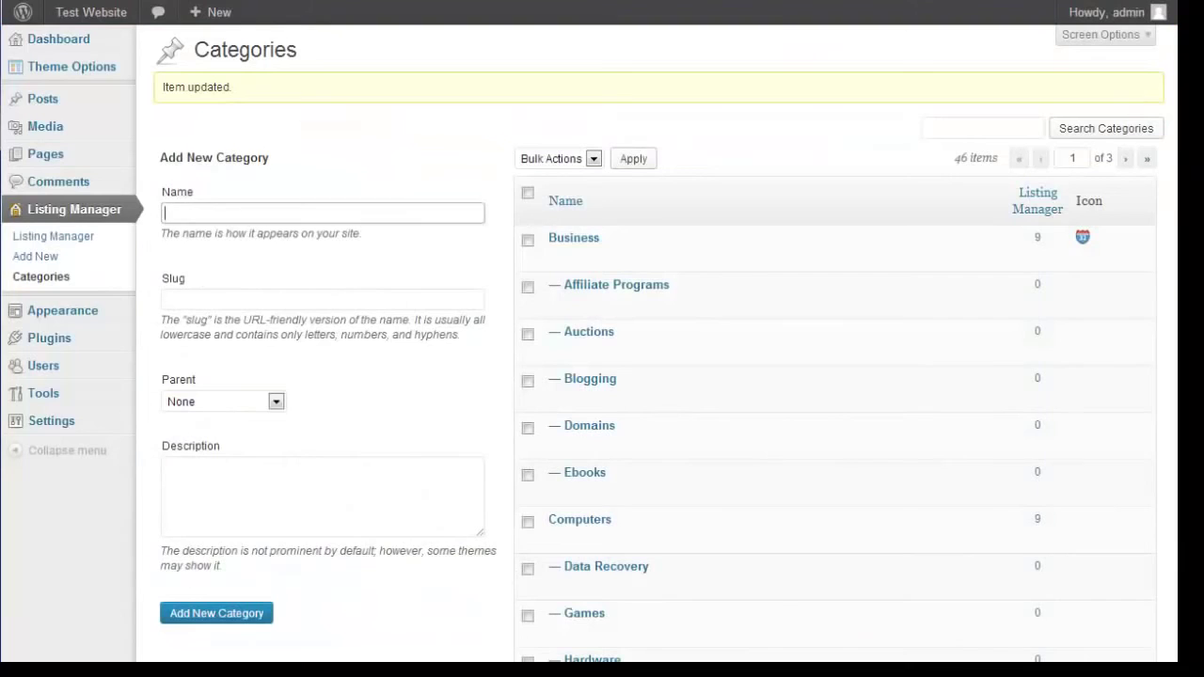
Return to the Toolbox, revisit Bulk Import, and read the Useful Plugin's descriptions under the cleanup tools.
mouse_move(100, 81)
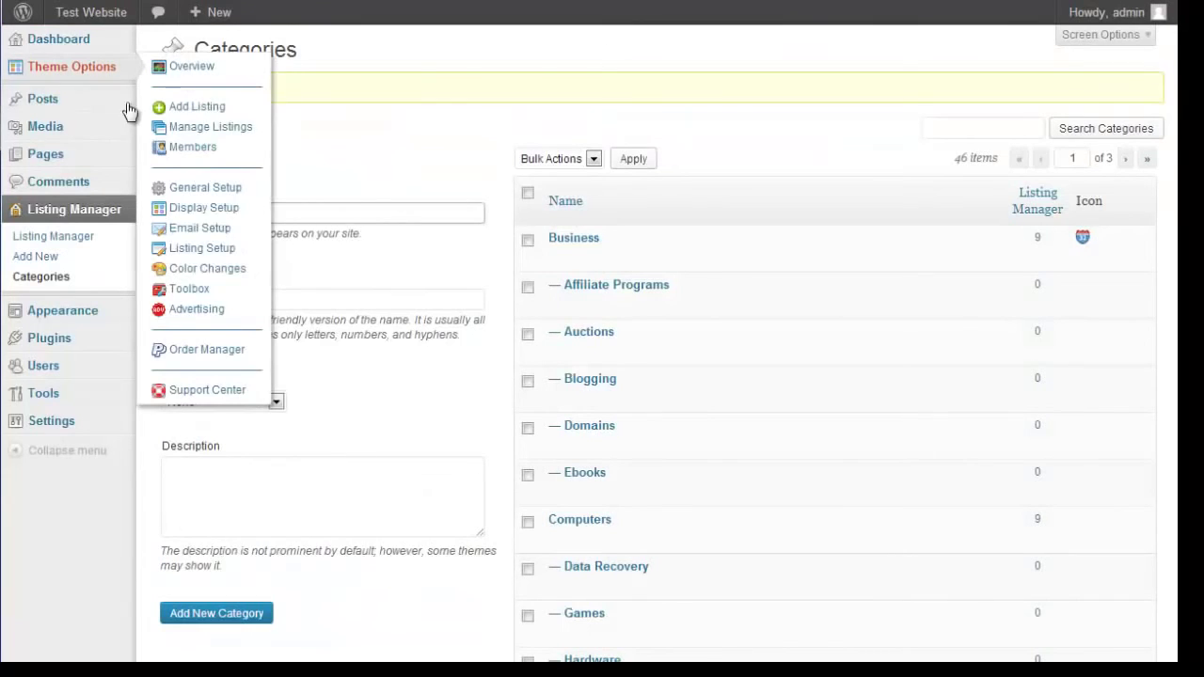
left_click(202, 289)
left_click(362, 128)
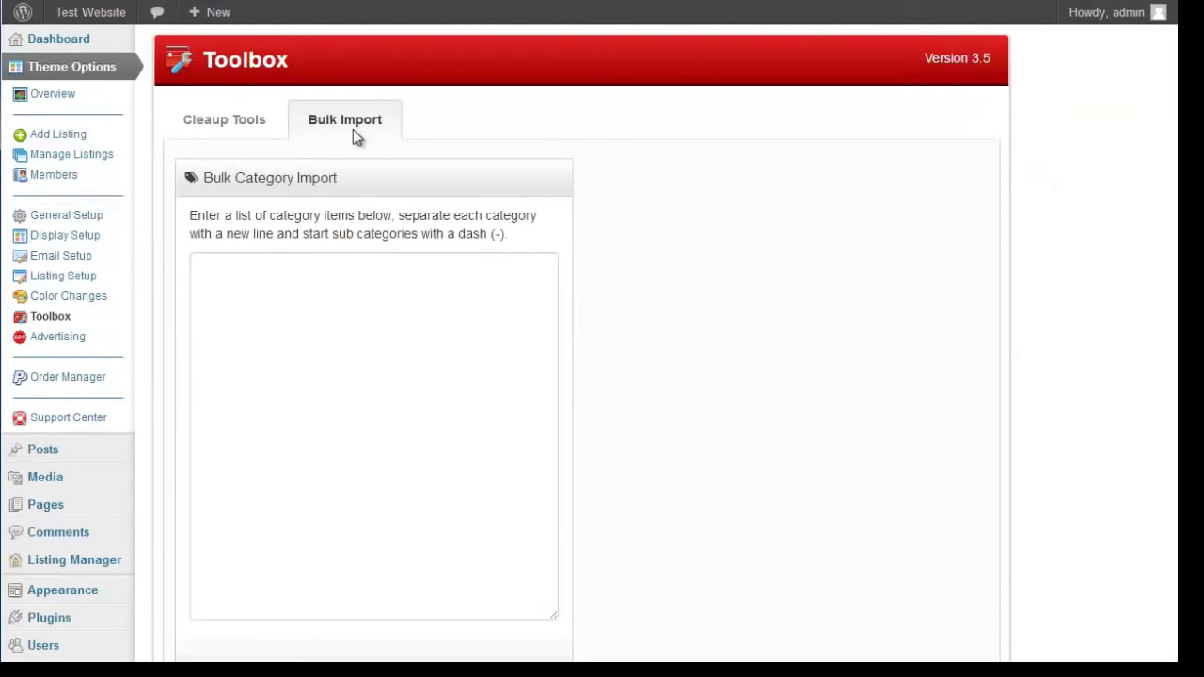
left_click(265, 132)
scroll(414, 263, "down", 1)
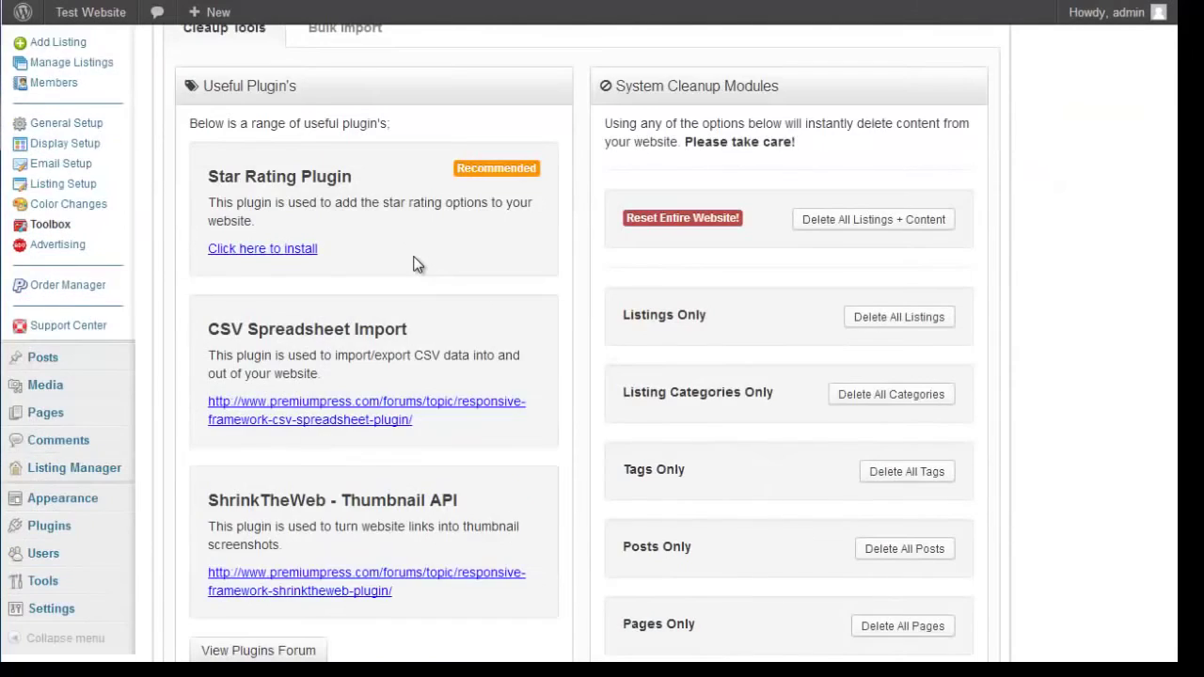
scroll(420, 260, "up", 1)
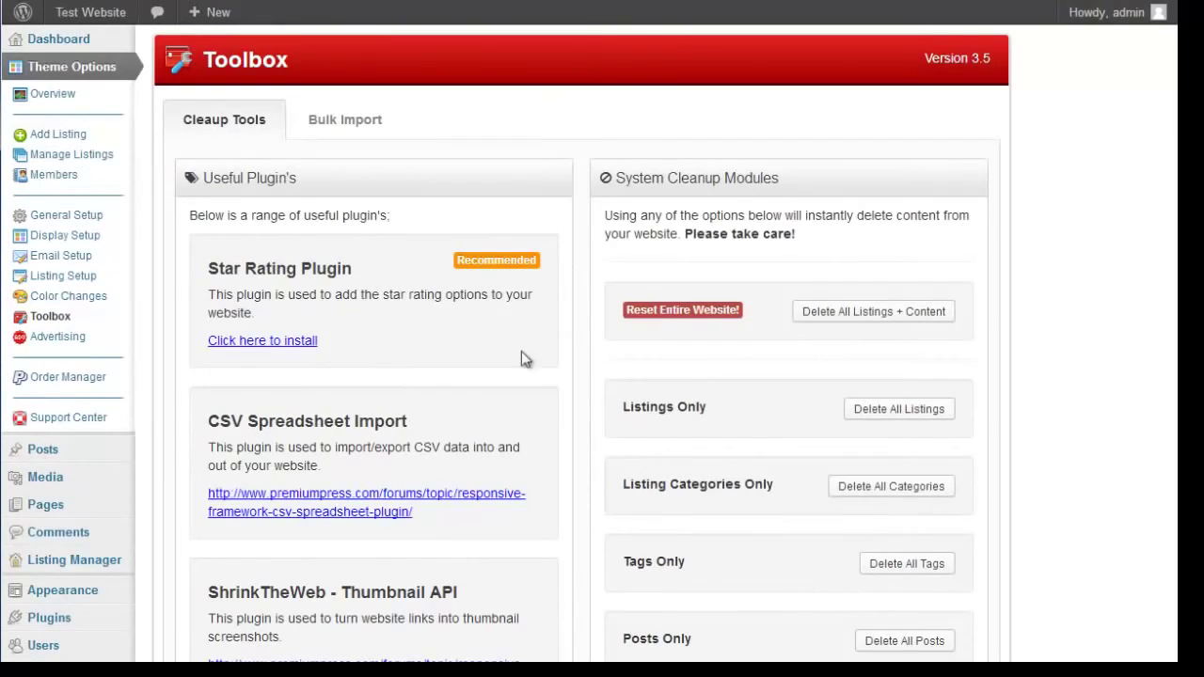
Examine the System Cleanup Modules, from resetting the entire website to deleting only listings, categories, tags, posts, pages, revisions or orders.
scroll(494, 339, "down", 1)
scroll(494, 343, "up", 1)
scroll(820, 368, "down", 2)
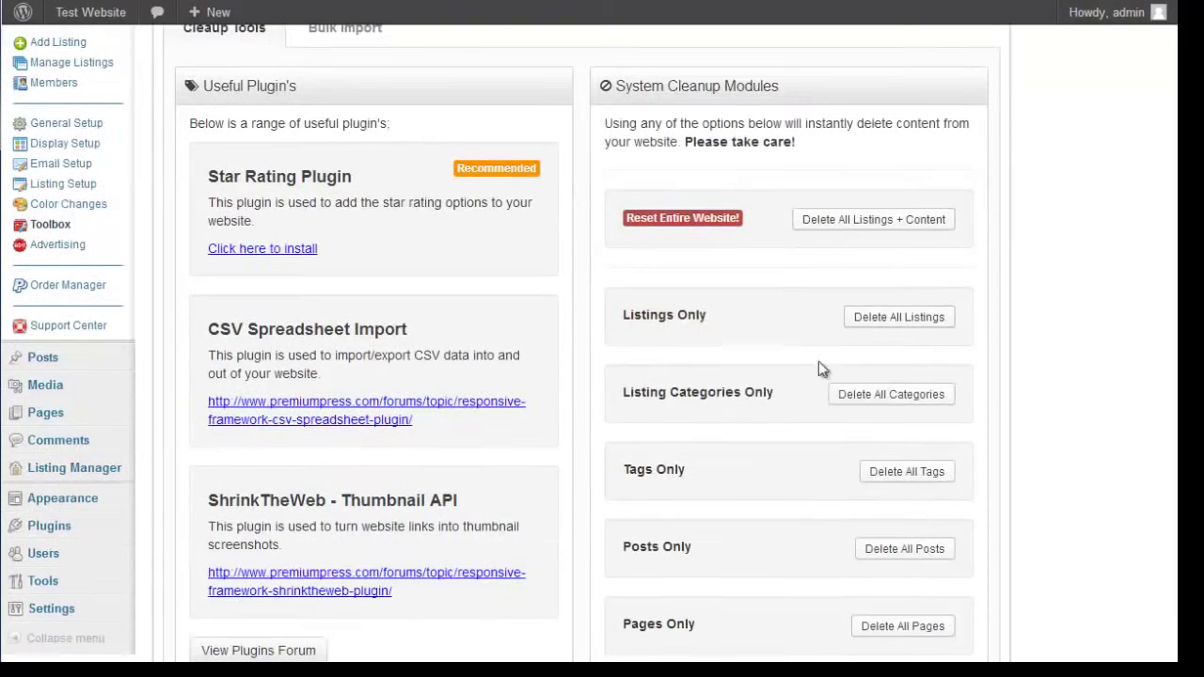
scroll(815, 377, "down", 2)
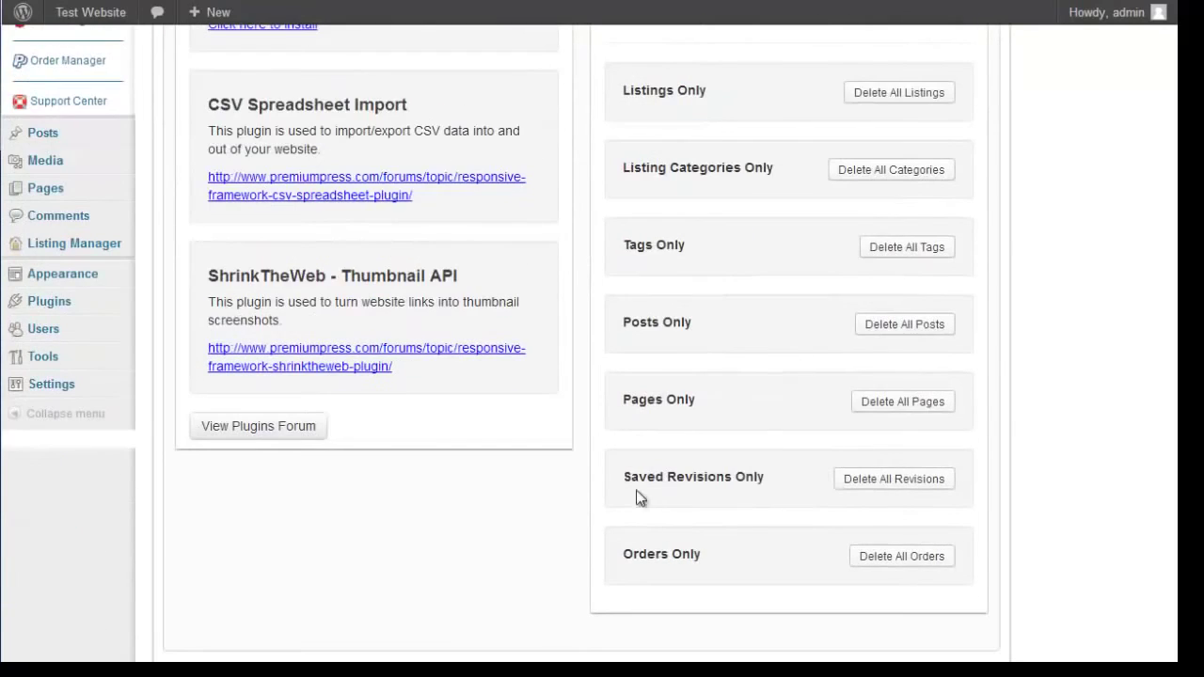
scroll(672, 393, "up", 1)
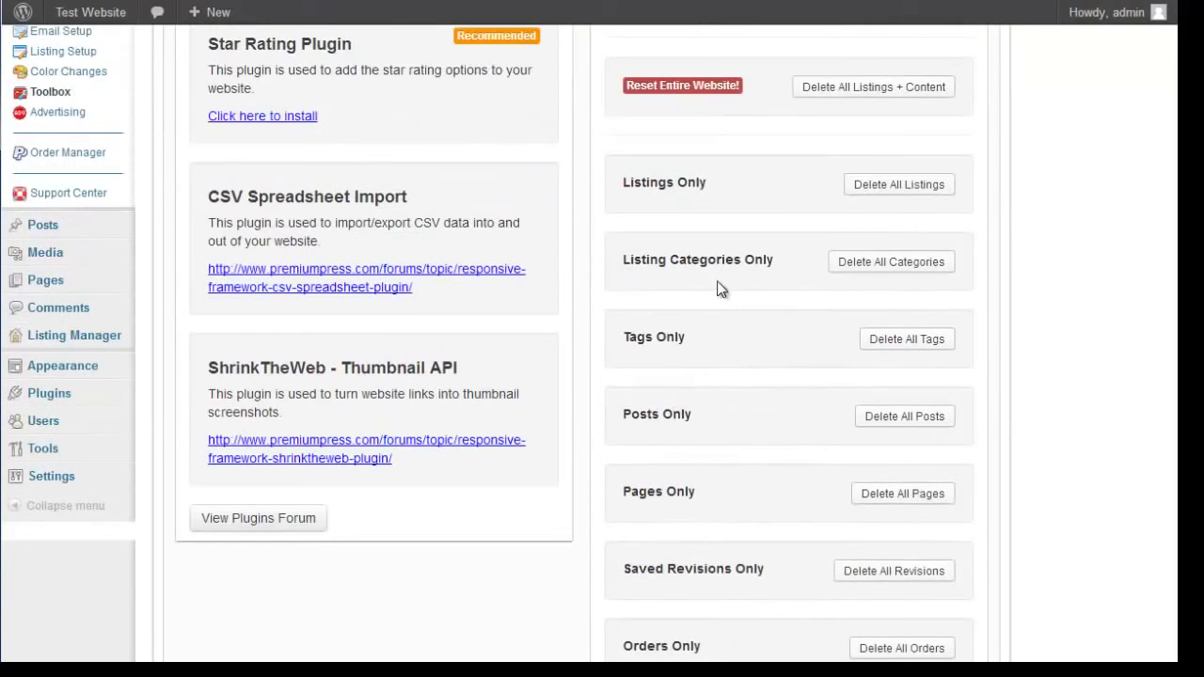
Delete all listing categories with the cleanup tools, then bulk import the categories test1, test2 and test3 in the Toolbox.
left_click(884, 266)
left_click(632, 371)
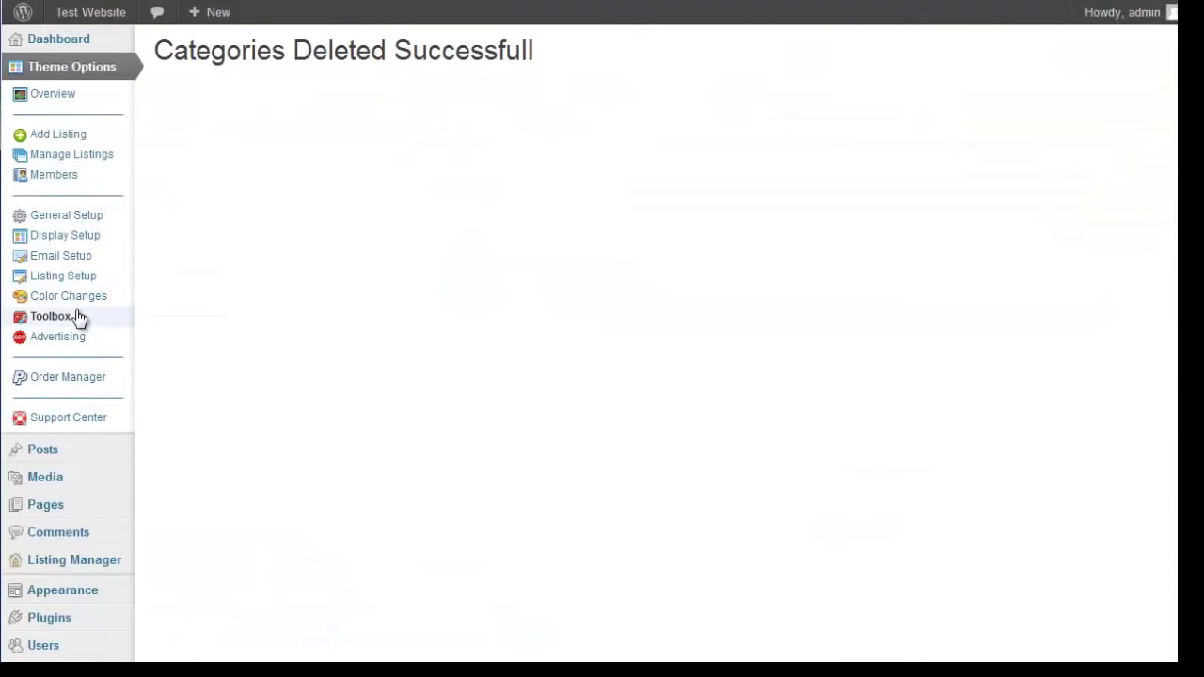
left_click(79, 320)
left_click(350, 134)
left_click(284, 341)
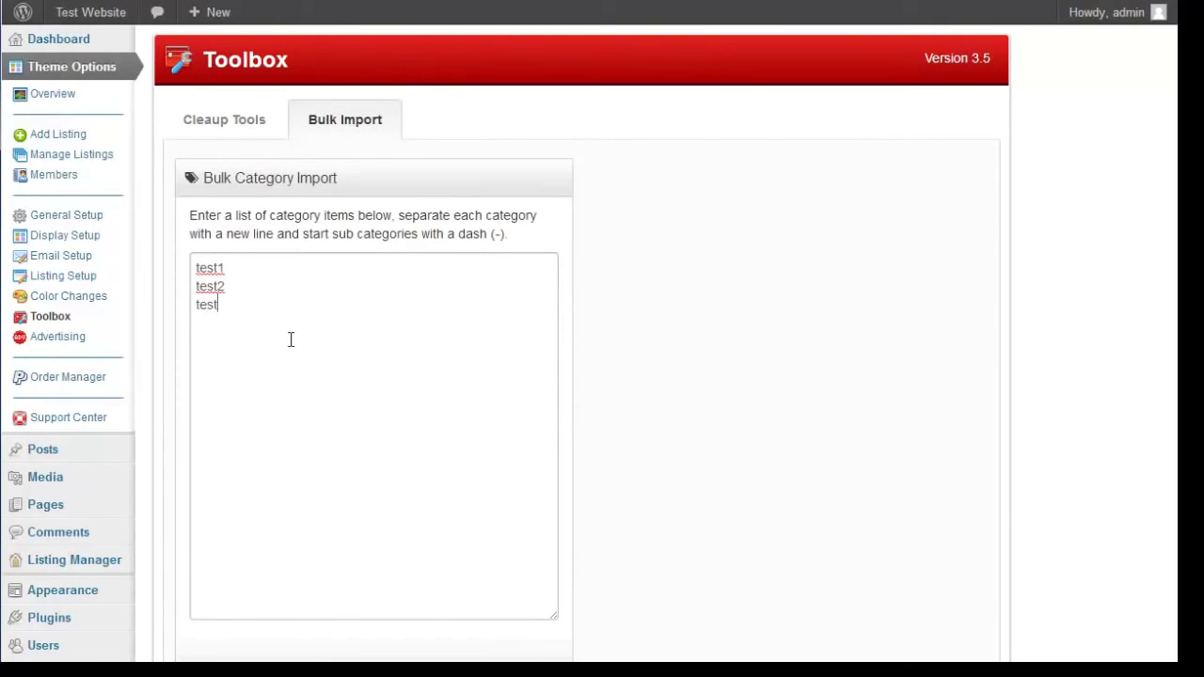
scroll(408, 578, "down", 1)
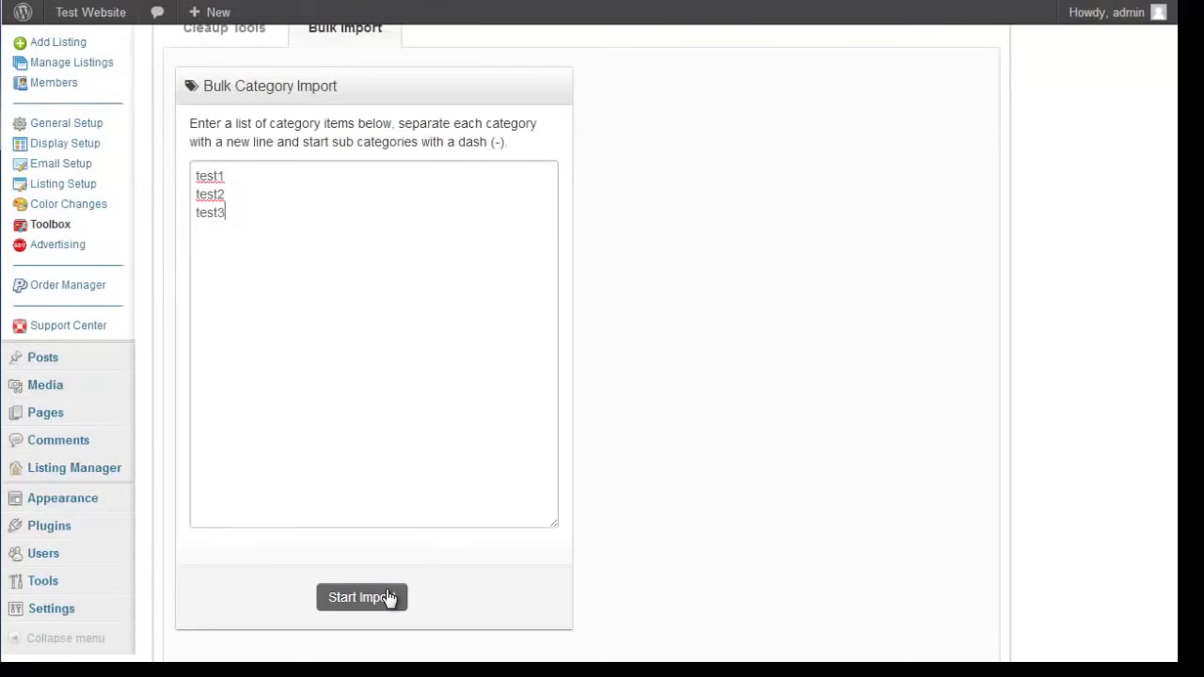
left_click(389, 596)
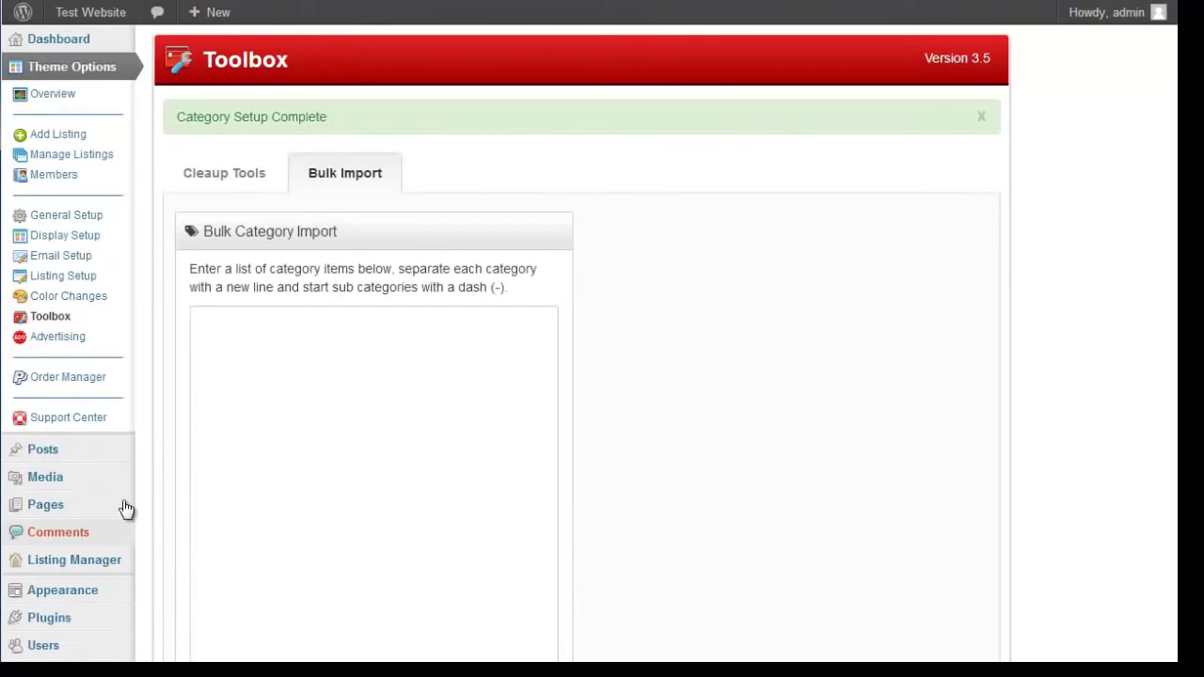
Quick-edit Example Listing 9 in the Listing Manager to assign it to categories test1, test2 and test3, and update it.
left_click(108, 562)
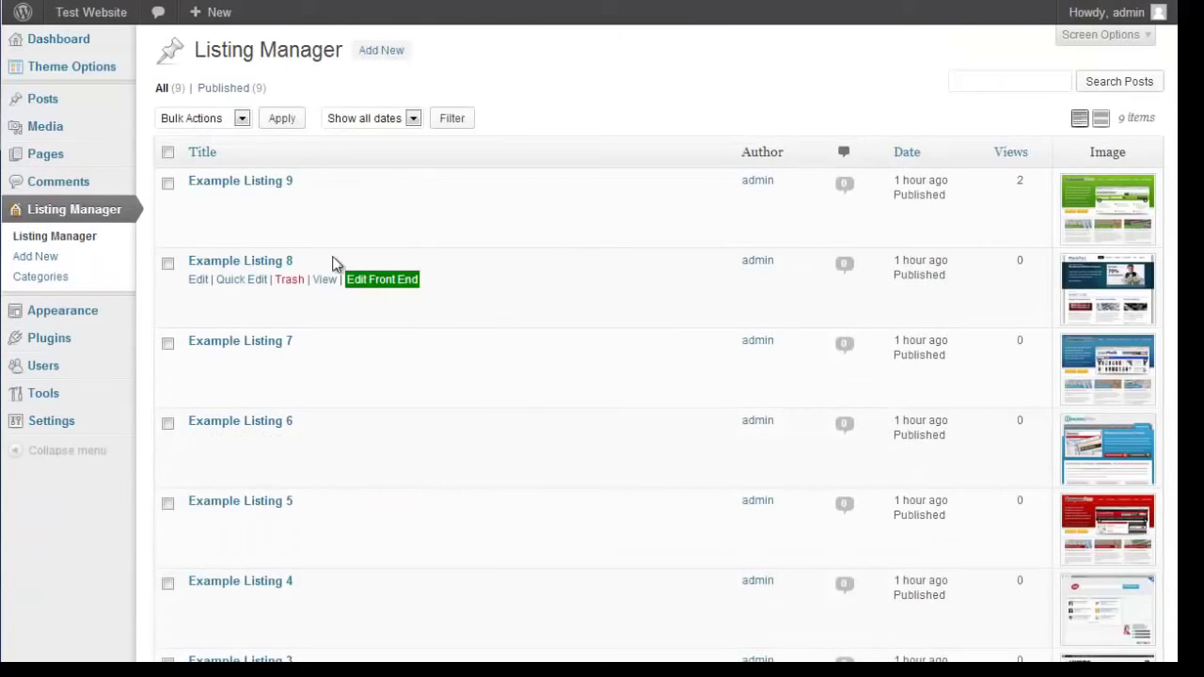
left_click(235, 204)
left_click(577, 204)
left_click(577, 220)
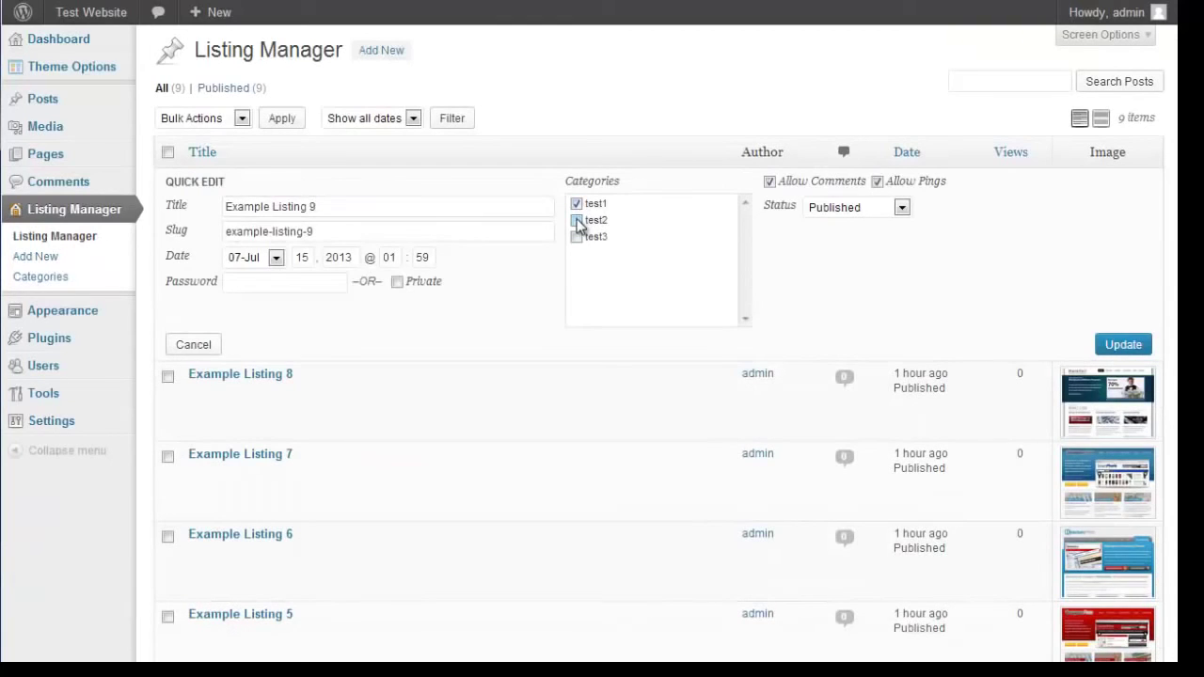
left_click(576, 237)
left_click(1137, 344)
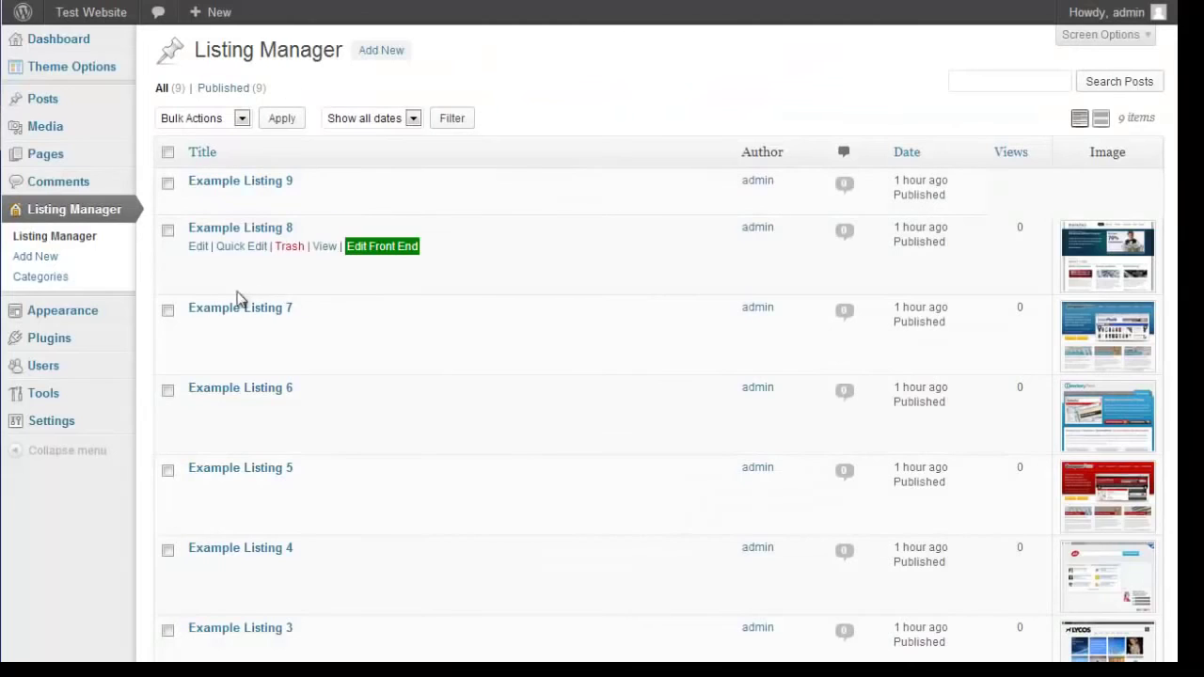
Assign the small blue monitor icon to the test1 listing category and update the category.
left_click(40, 277)
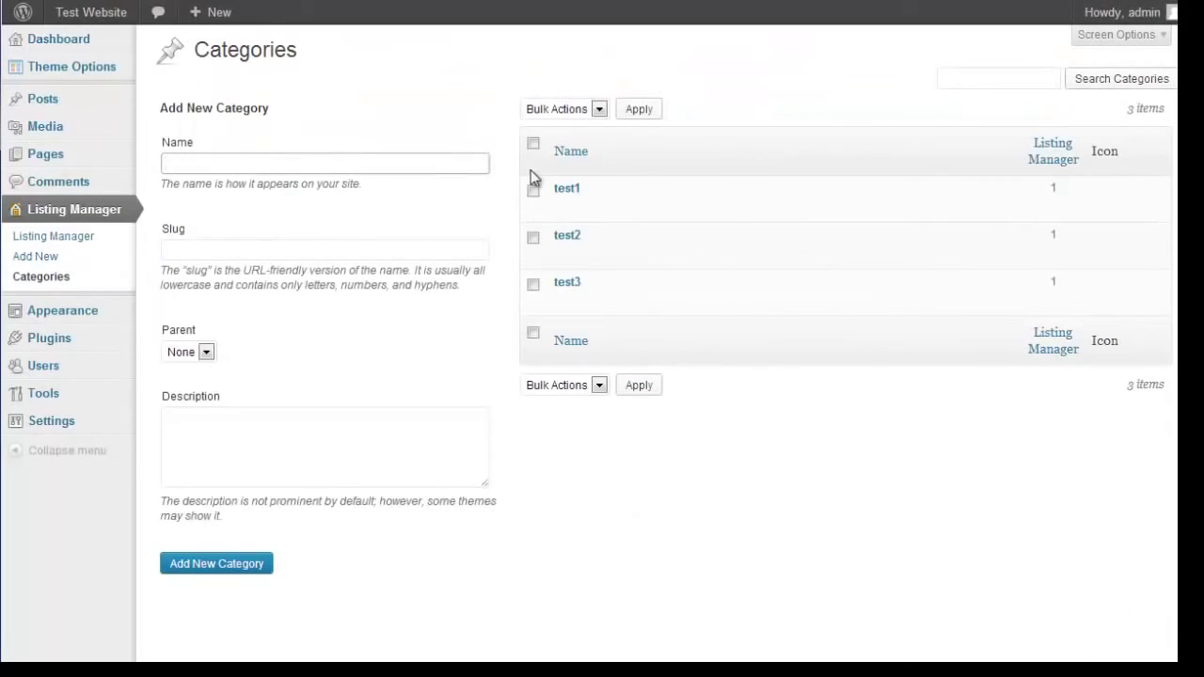
left_click(562, 207)
scroll(350, 422, "down", 3)
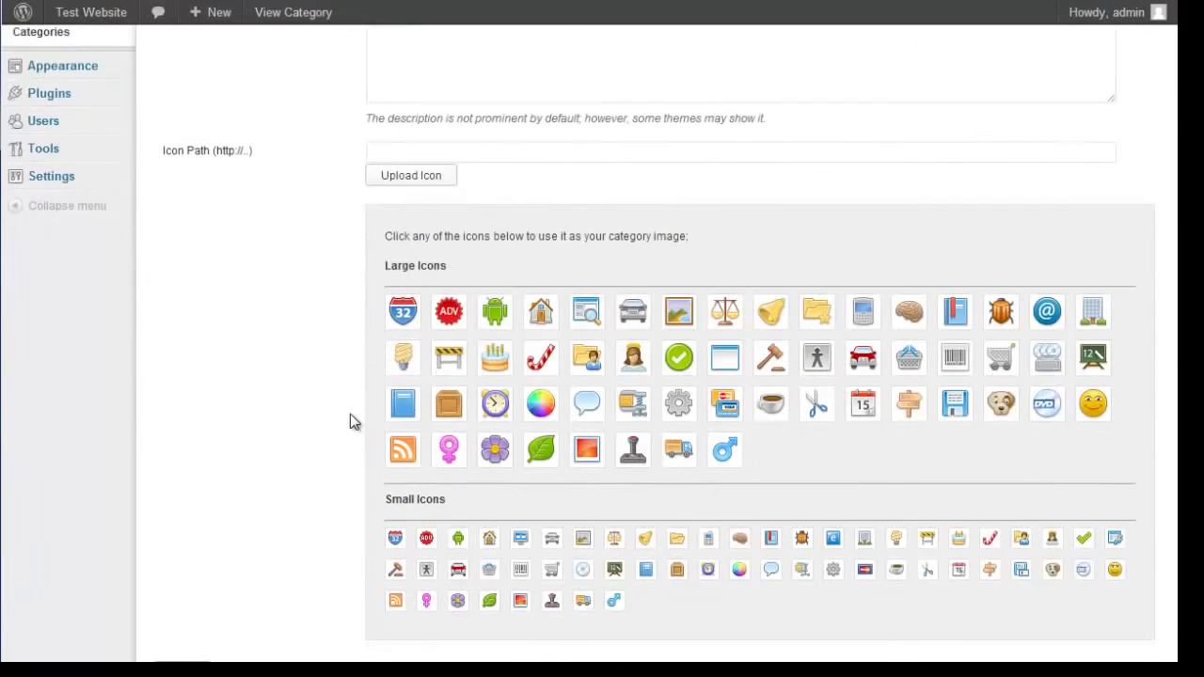
left_click(520, 540)
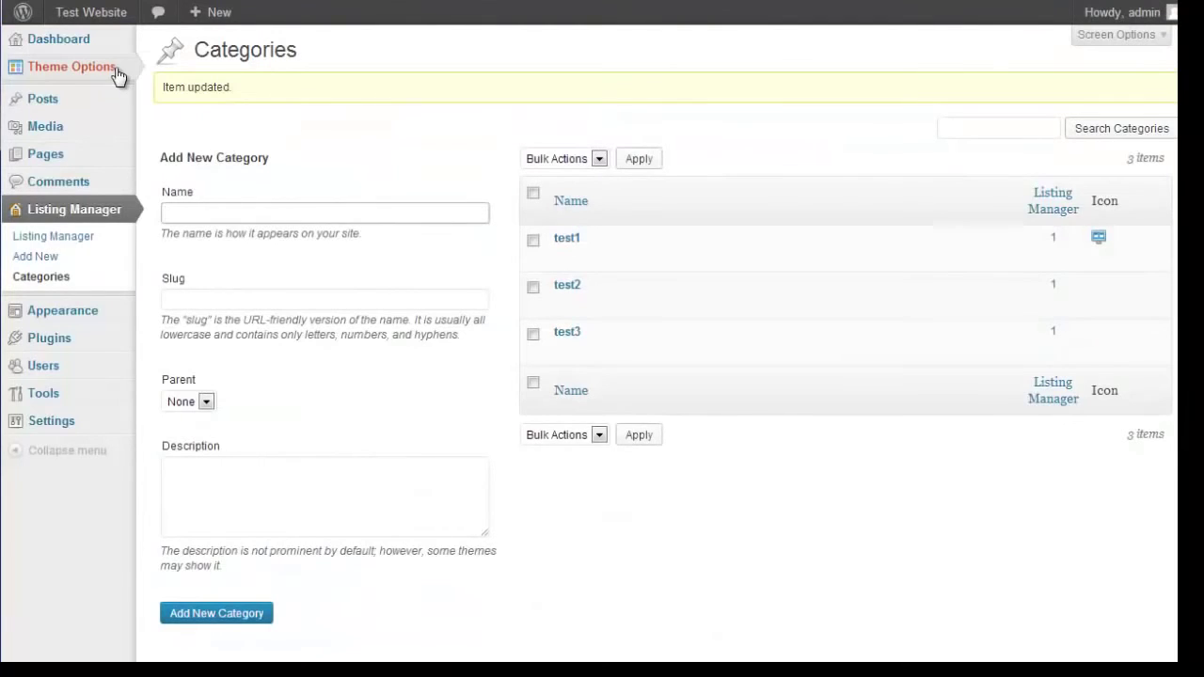
Return to the Toolbox and look over its plugin list and System Cleanup Modules.
mouse_move(94, 67)
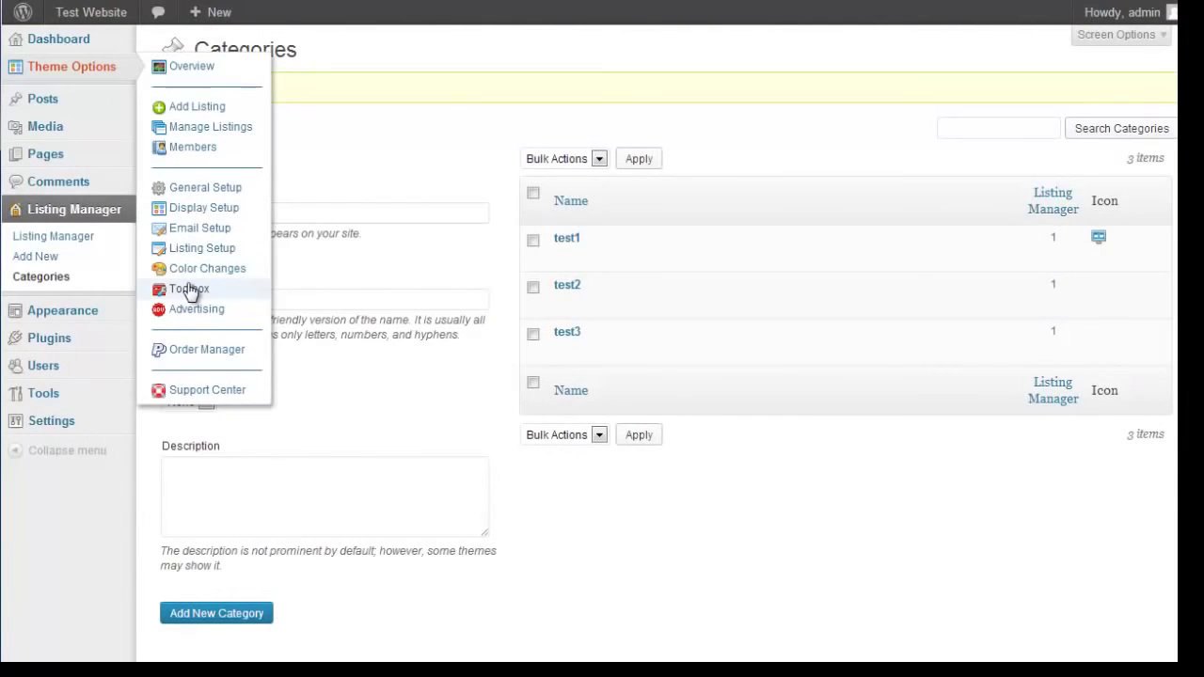
left_click(188, 289)
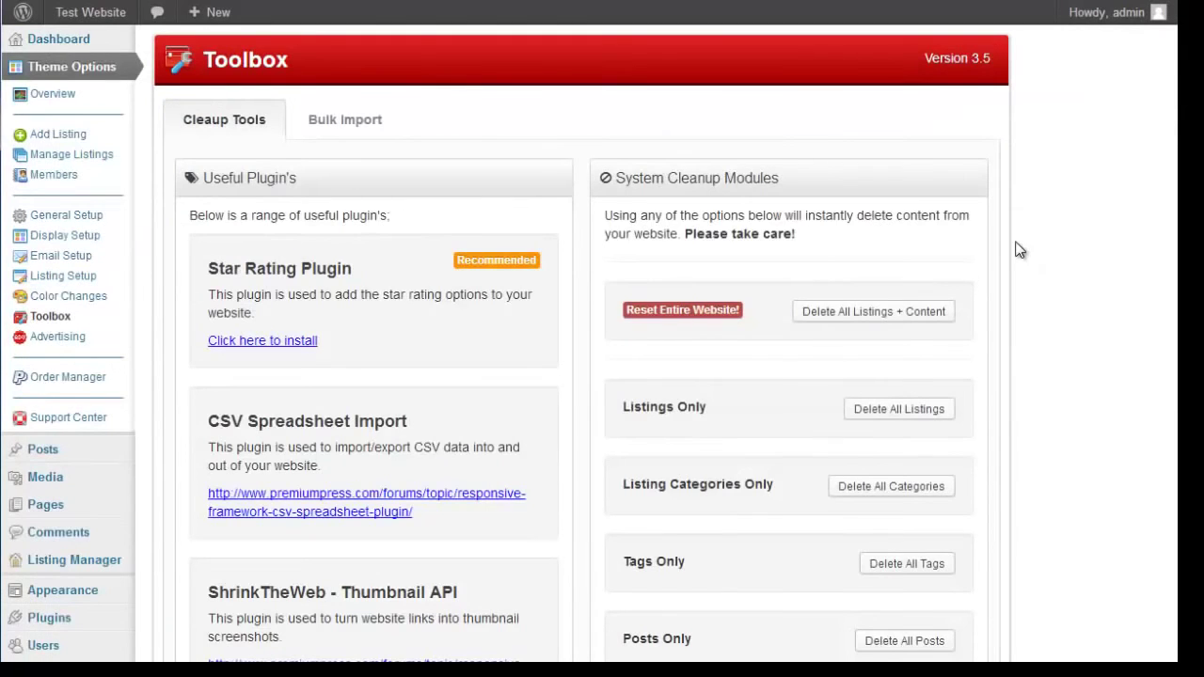
scroll(1036, 297, "down", 3)
scroll(1029, 295, "up", 3)
Open the Advertising page and look through the live home page, from the directory categories down to the footer.
left_click(75, 347)
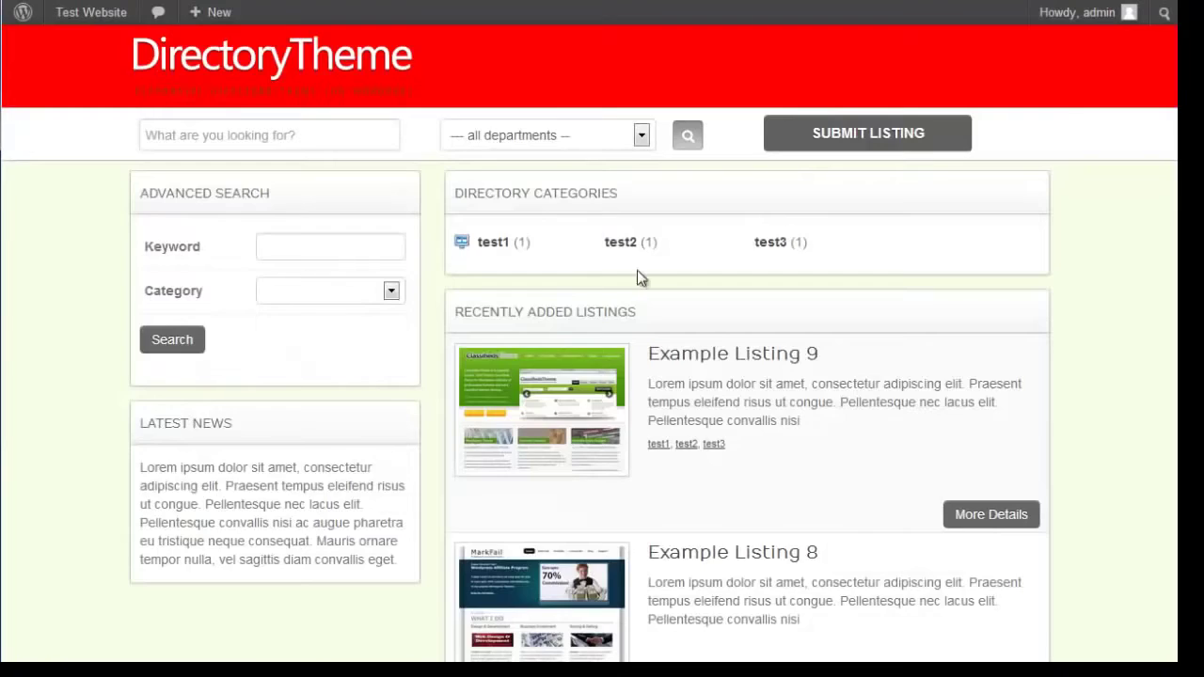
scroll(640, 282, "down", 15)
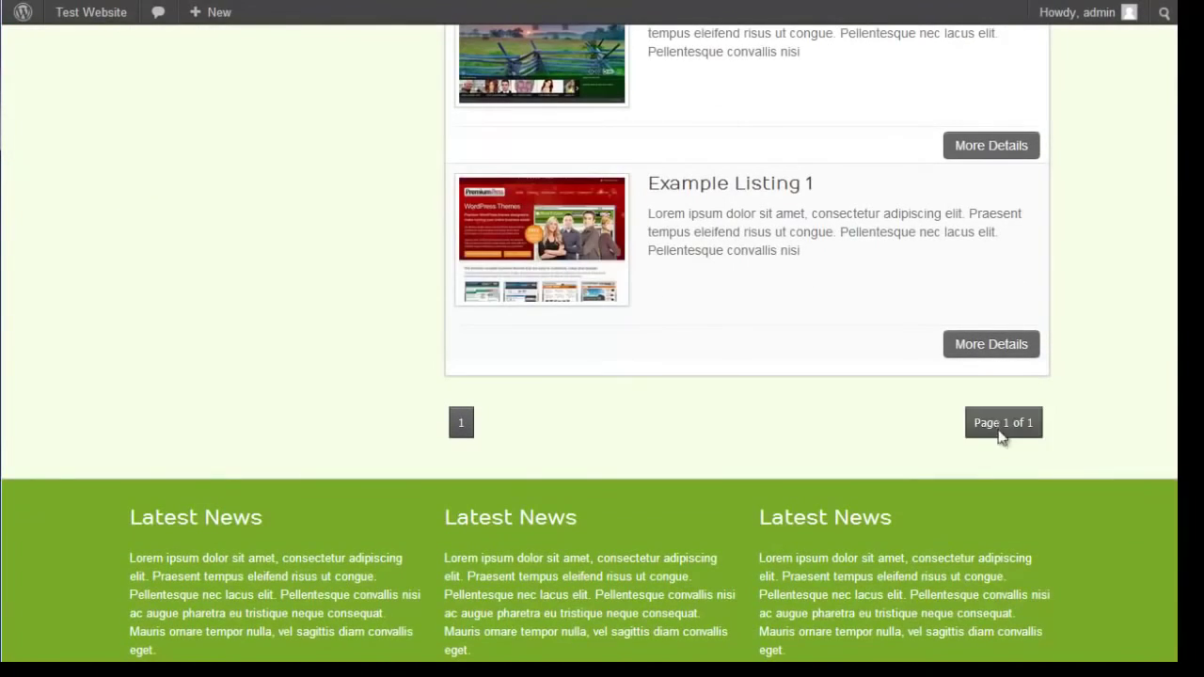
scroll(395, 583, "up", 15)
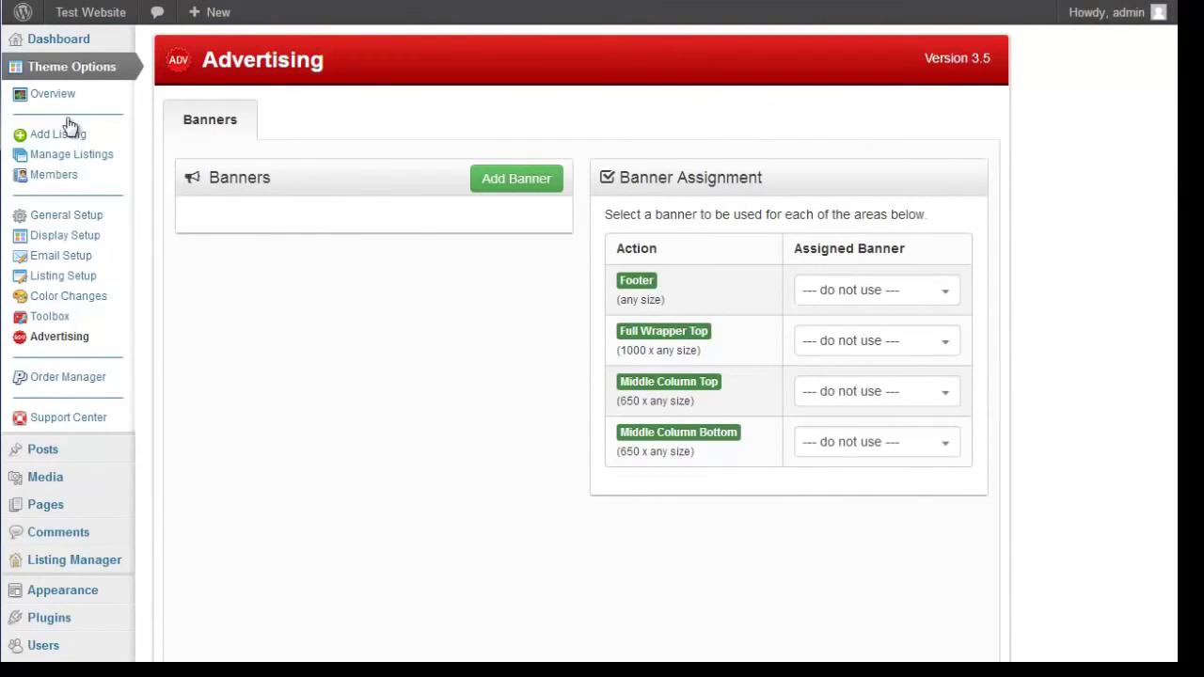
Turn on Disable Custom Menu under Child Theme Adjustments in Display Setup, save the changes and check the live site.
left_click(64, 235)
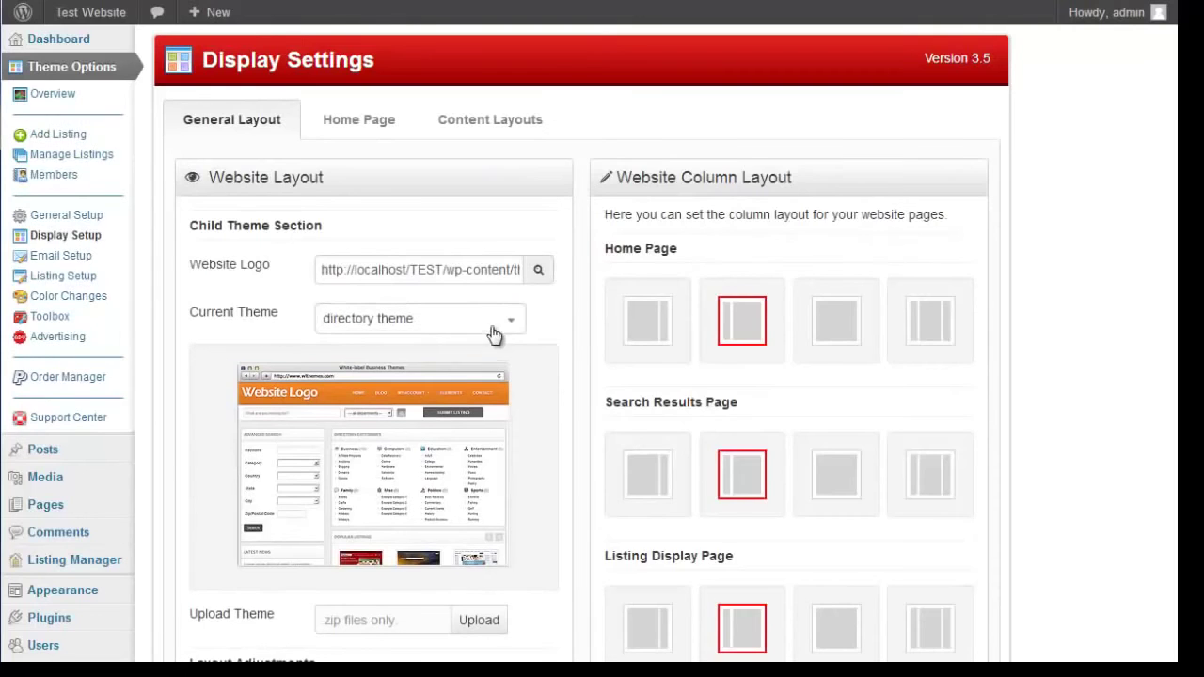
scroll(533, 366, "down", 10)
scroll(771, 304, "up", 2)
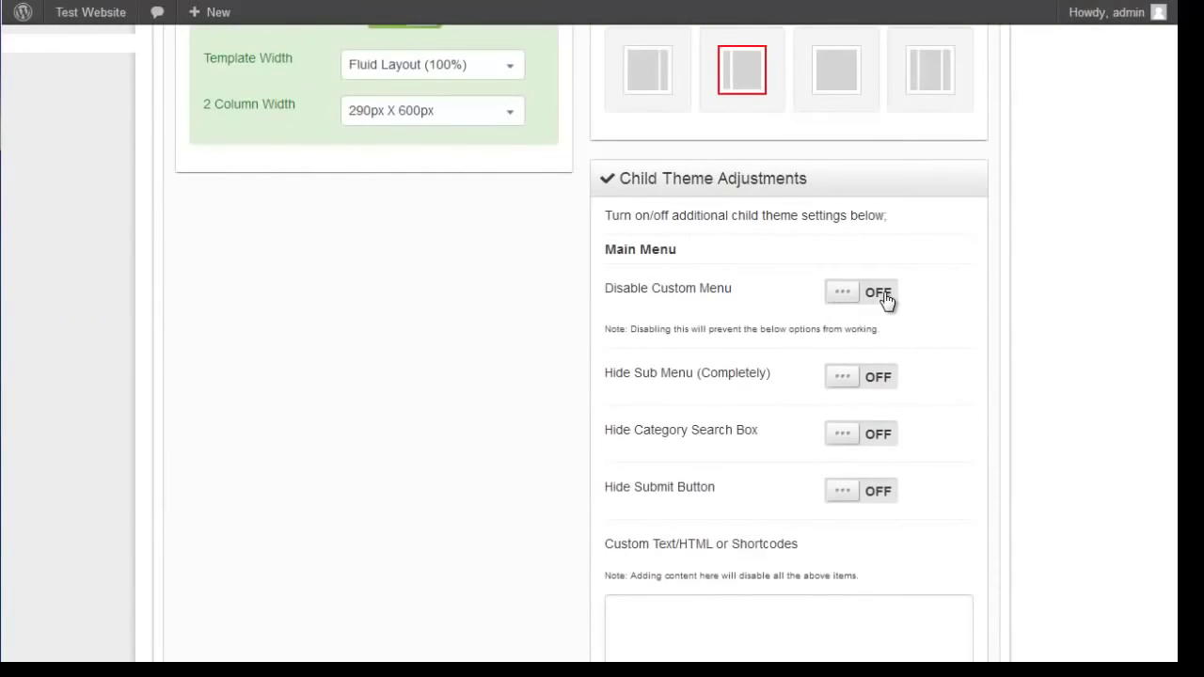
left_click(880, 295)
scroll(465, 422, "down", 2)
left_click(530, 602)
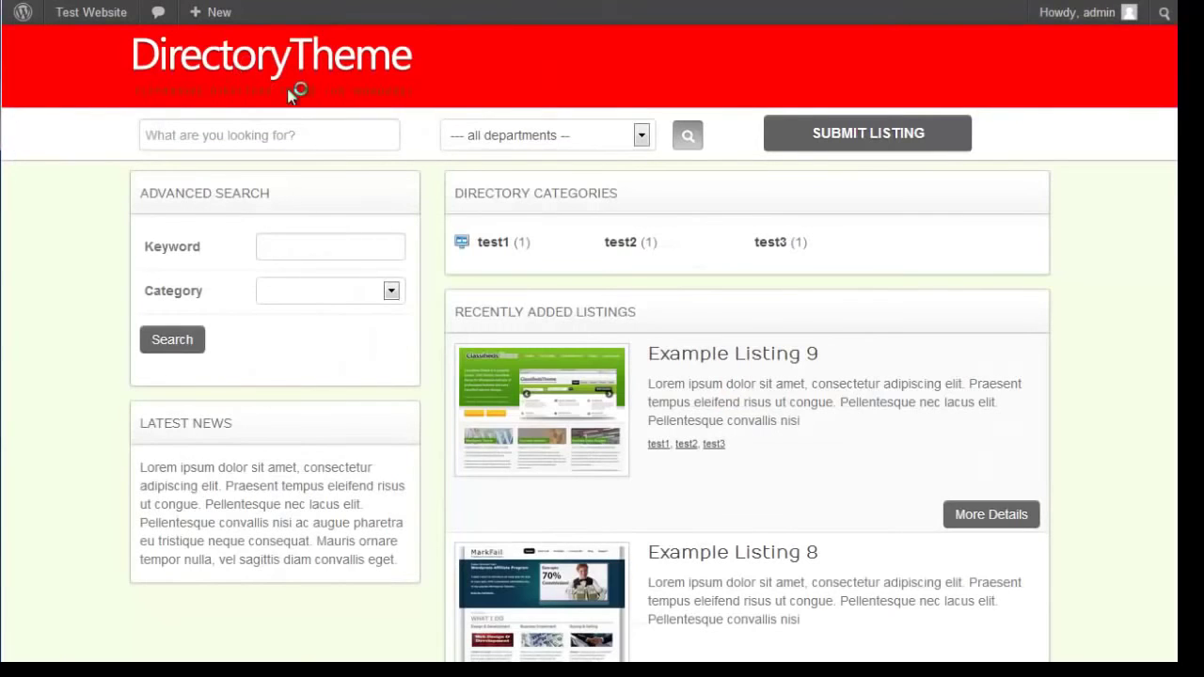
left_click(296, 92)
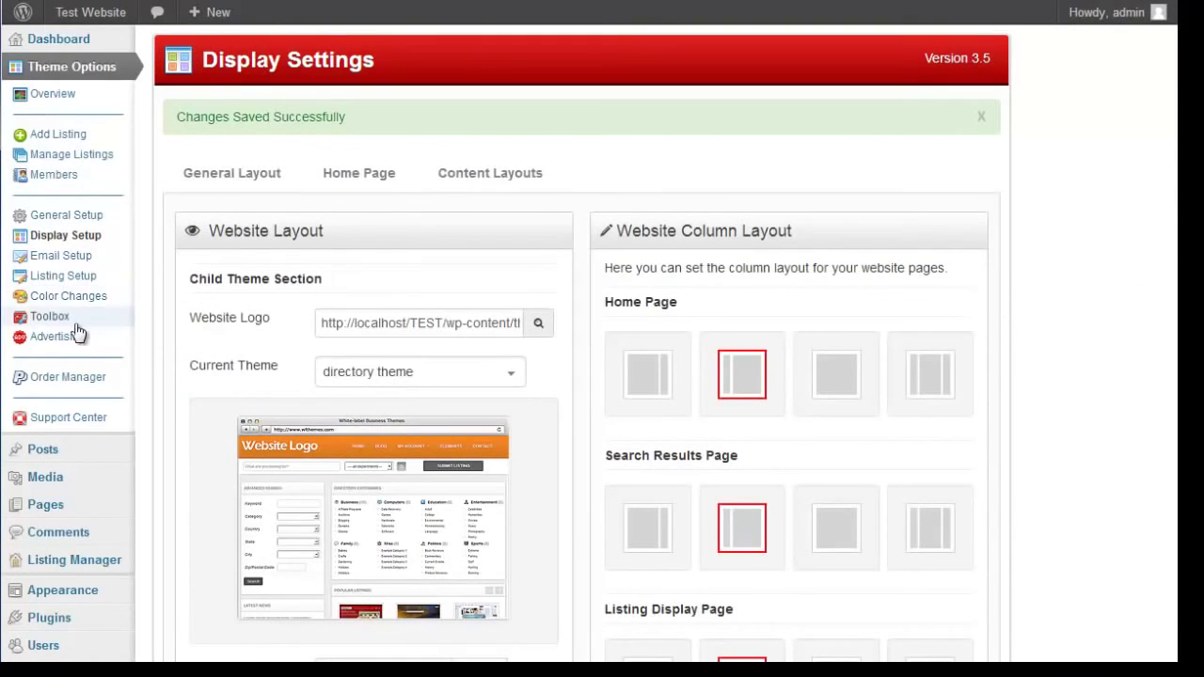
Check the banner assignment areas on the Advertising page, and examine the Order Manager's performance chart and order table.
left_click(58, 336)
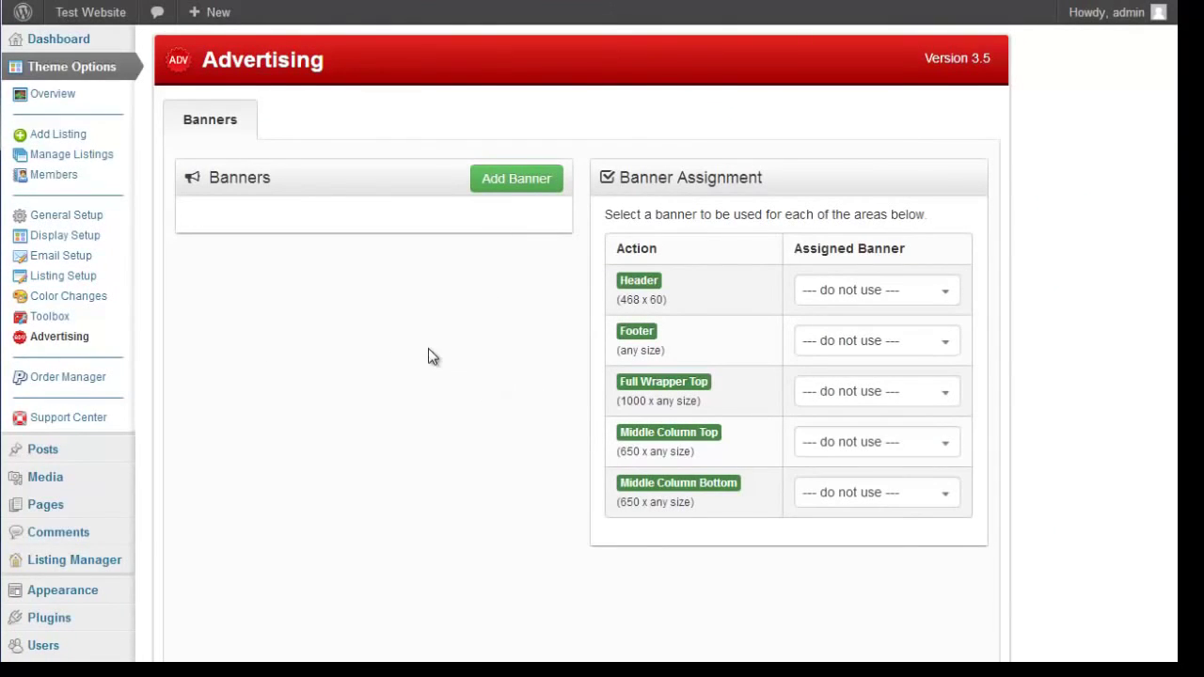
left_click(20, 380)
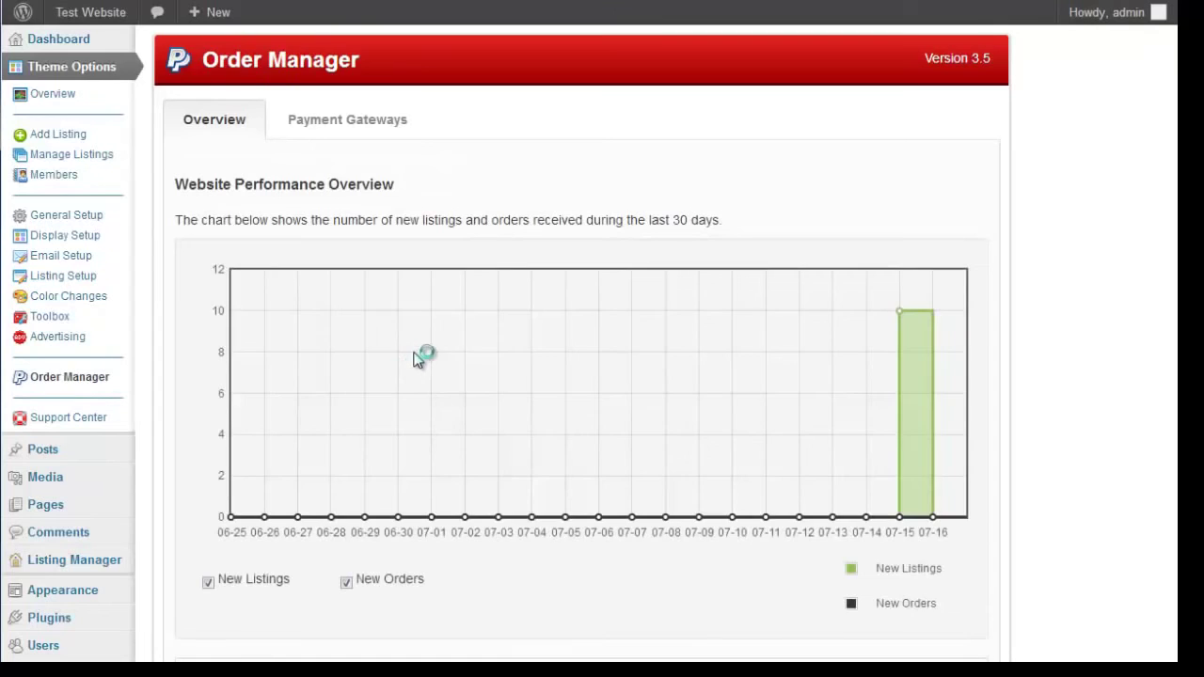
scroll(1069, 344, "down", 2)
scroll(1063, 344, "up", 2)
scroll(376, 333, "down", 1)
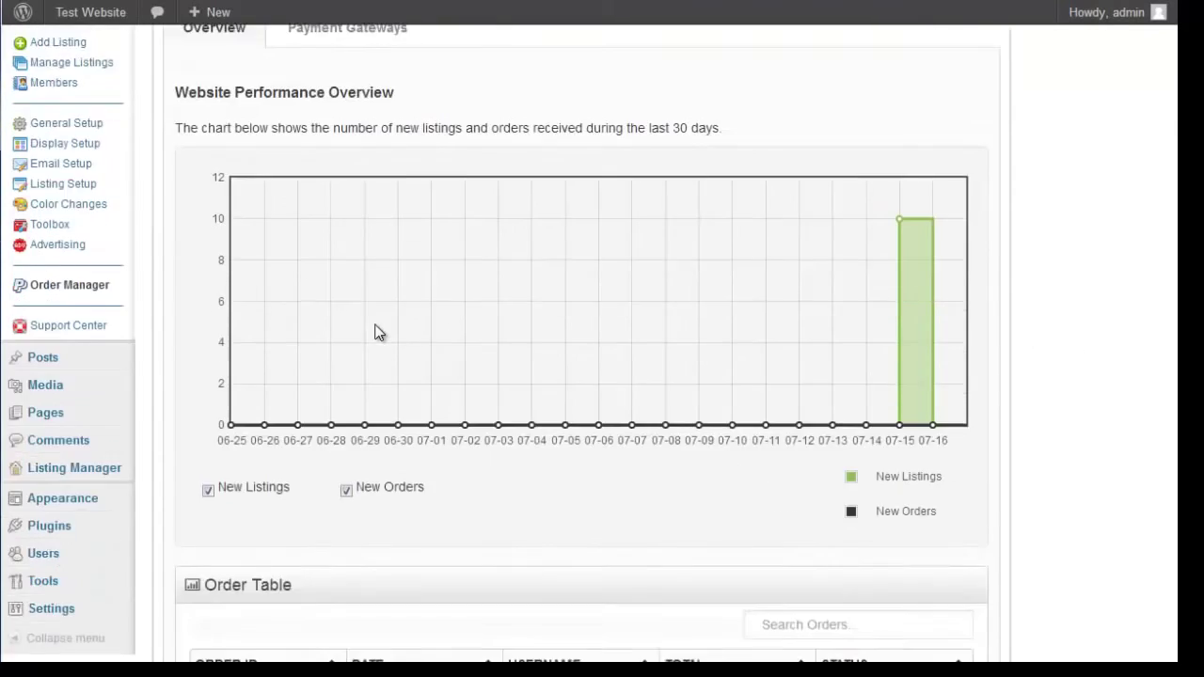
scroll(377, 333, "up", 1)
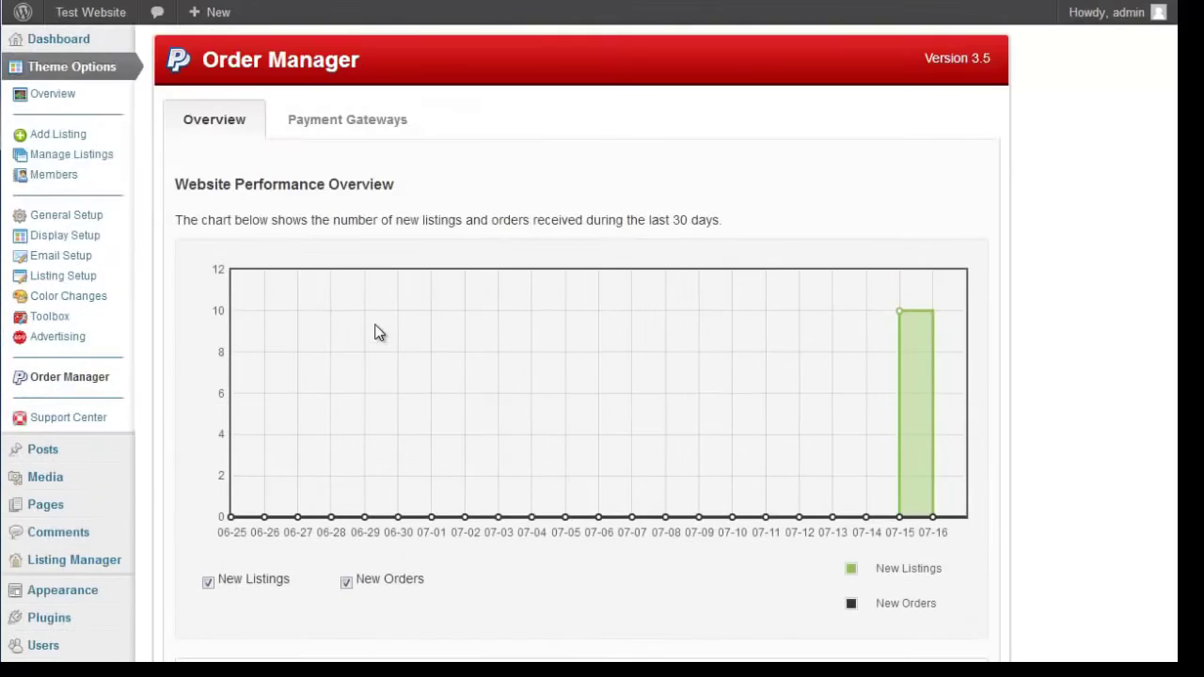
Examine the Paypal Standard gateway's settings and the currency symbol and code under the Order Manager's payment gateways.
left_click(351, 132)
left_click(231, 132)
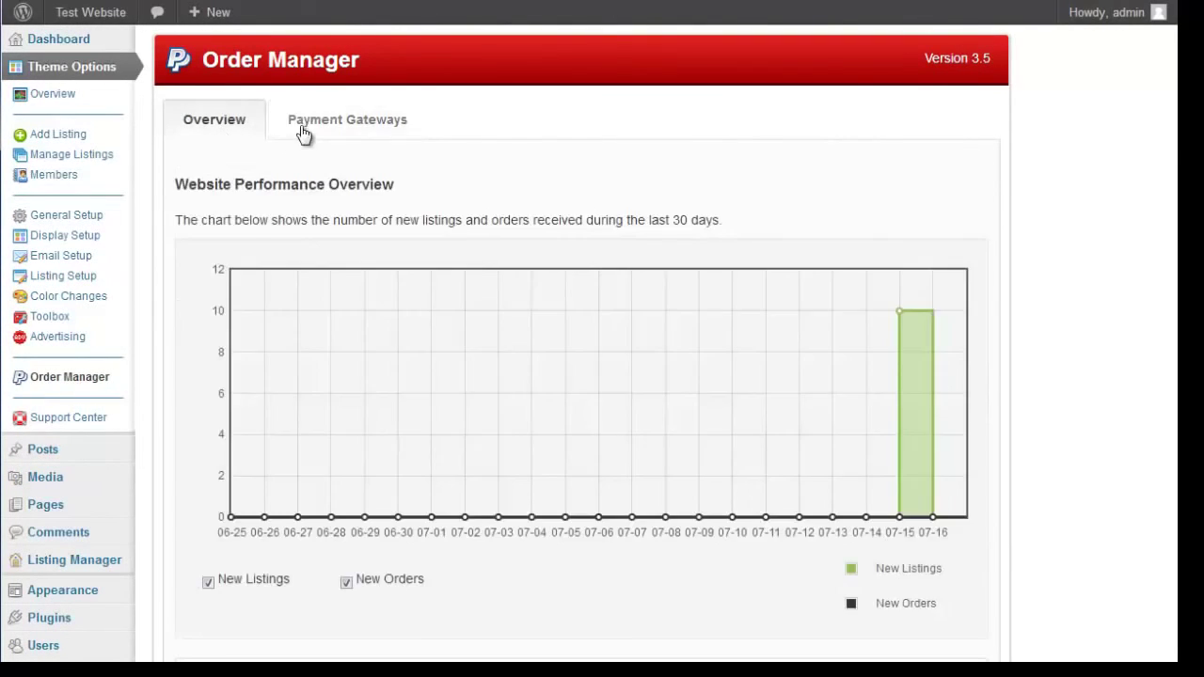
left_click(301, 134)
left_click(380, 254)
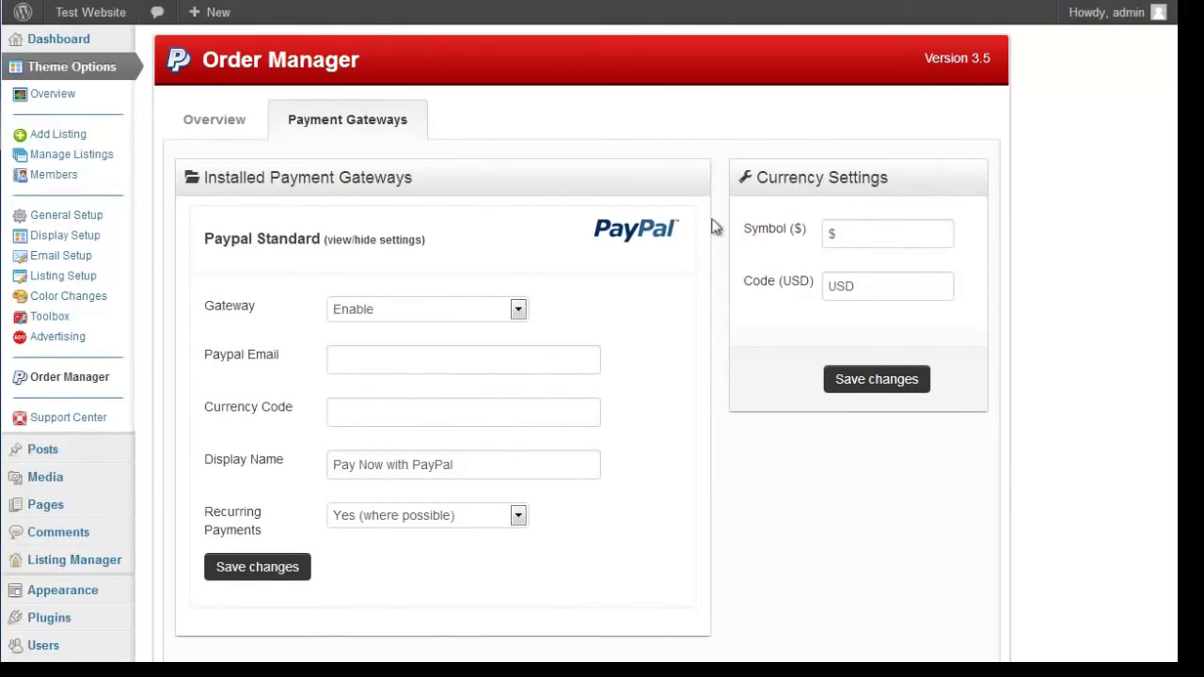
left_click(265, 243)
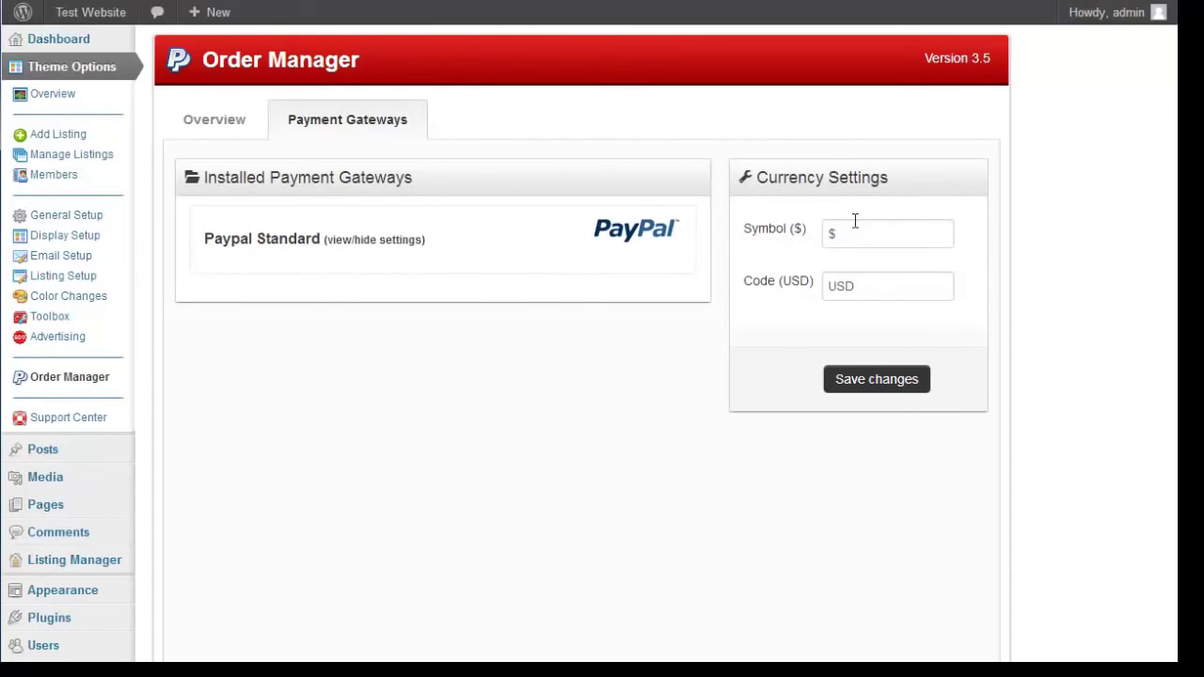
left_click(897, 284)
left_click(252, 132)
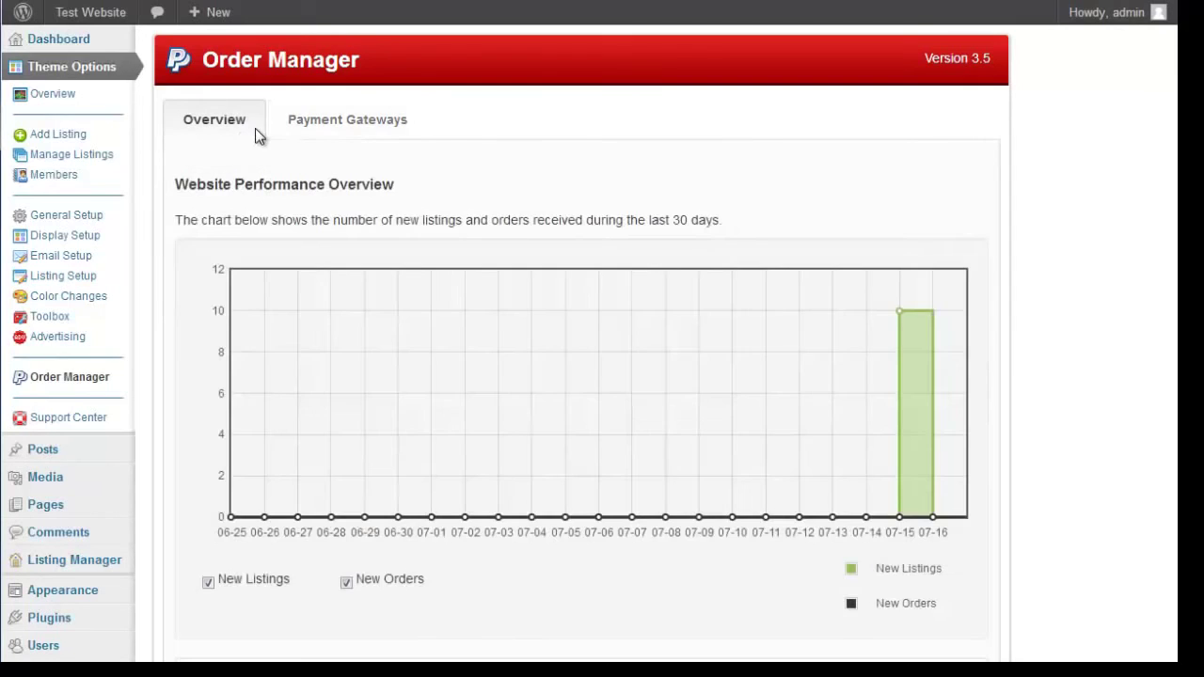
left_click(306, 128)
left_click(330, 279)
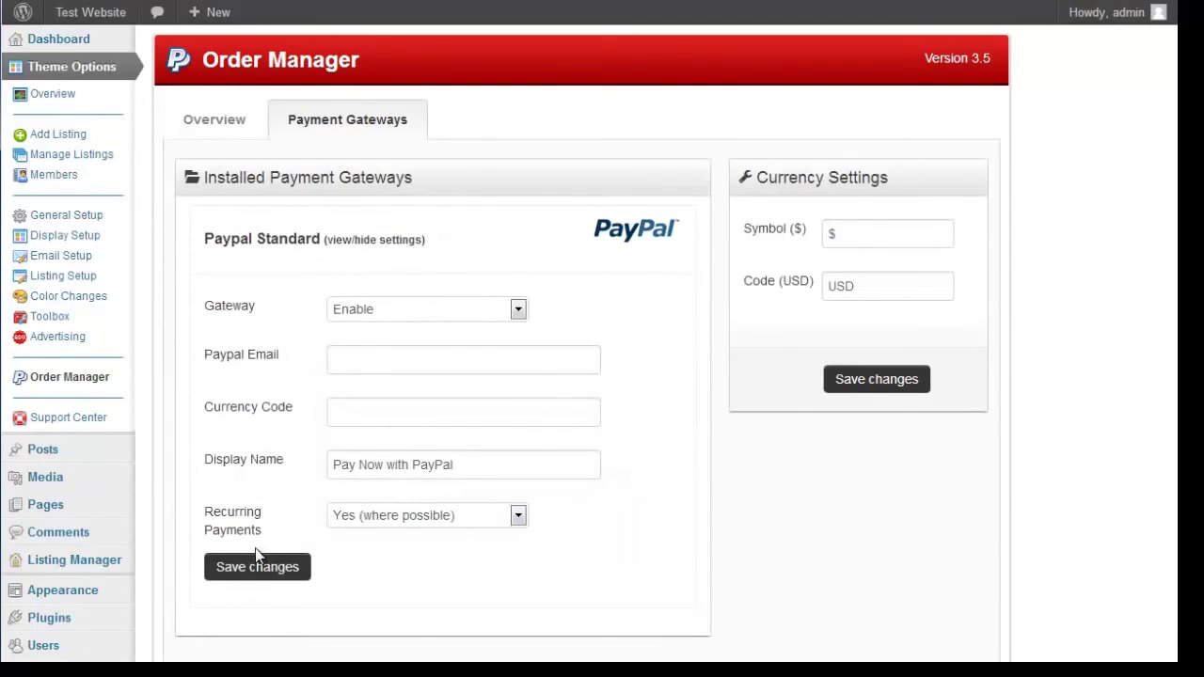
left_click(258, 132)
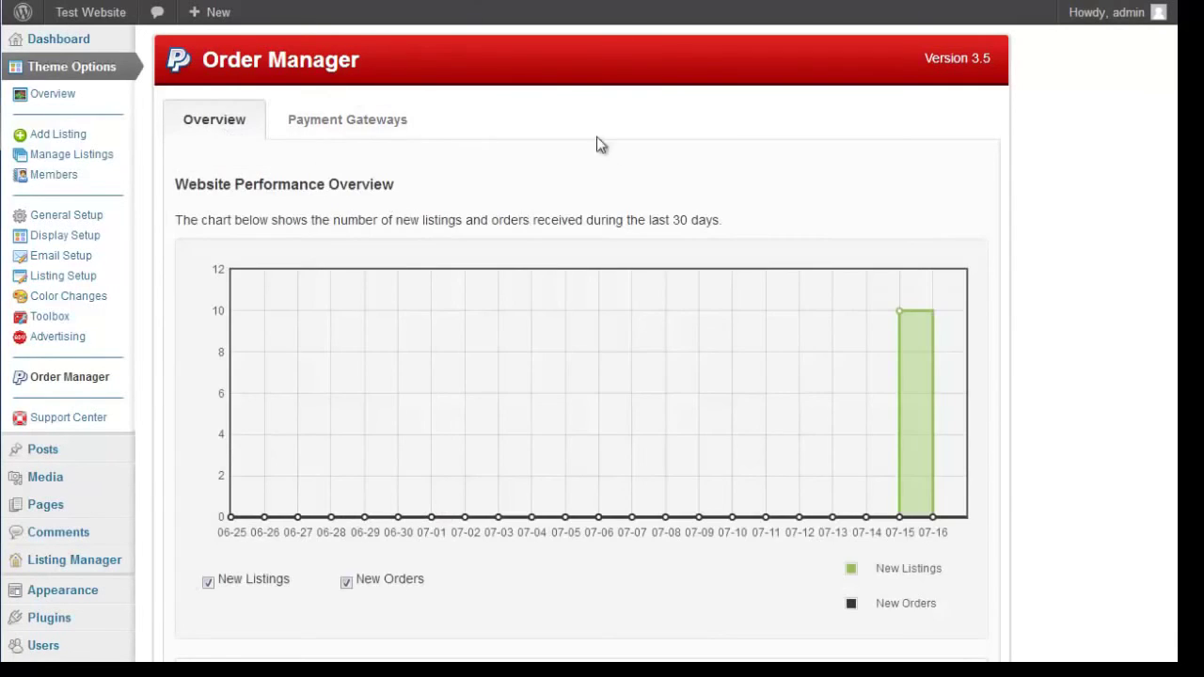
Fill in the Paypal Standard gateway's PayPal email, set its currency code to USD and save the changes.
left_click(377, 134)
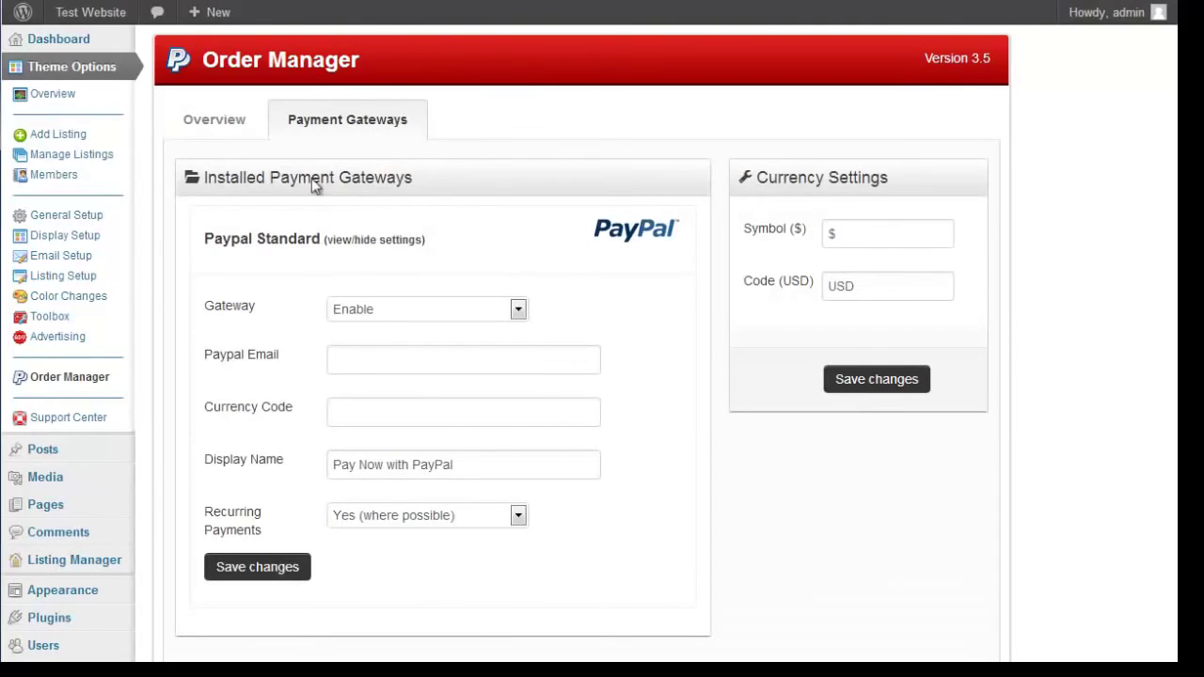
left_click(408, 357)
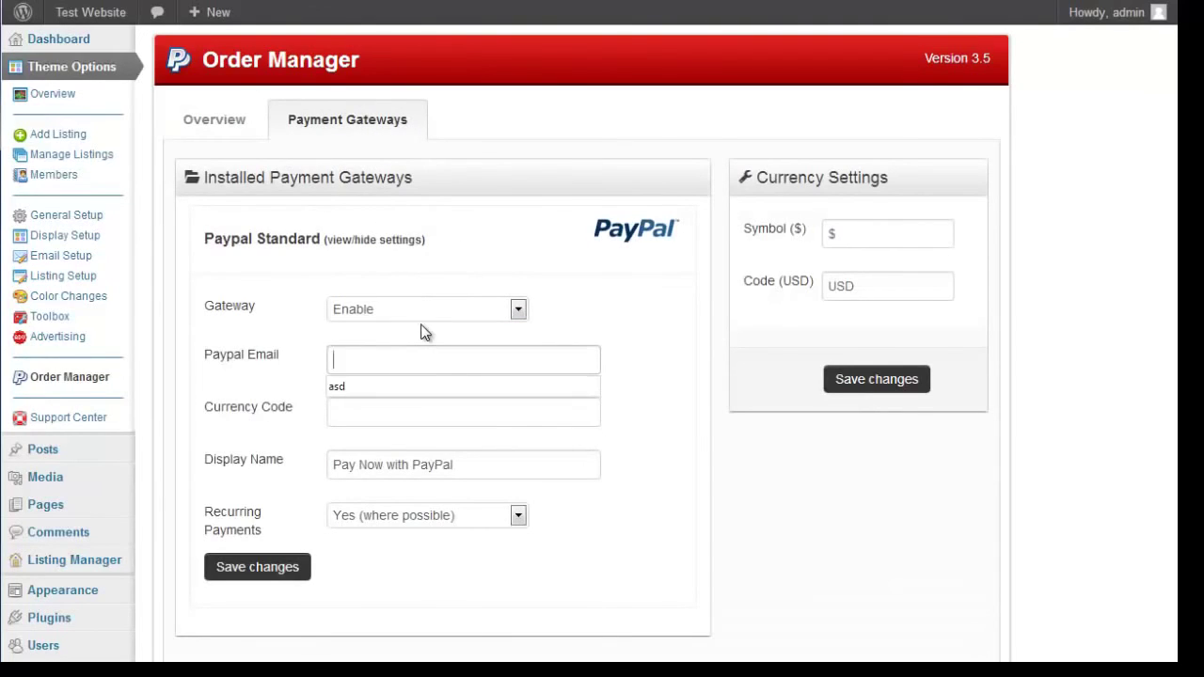
type("me")
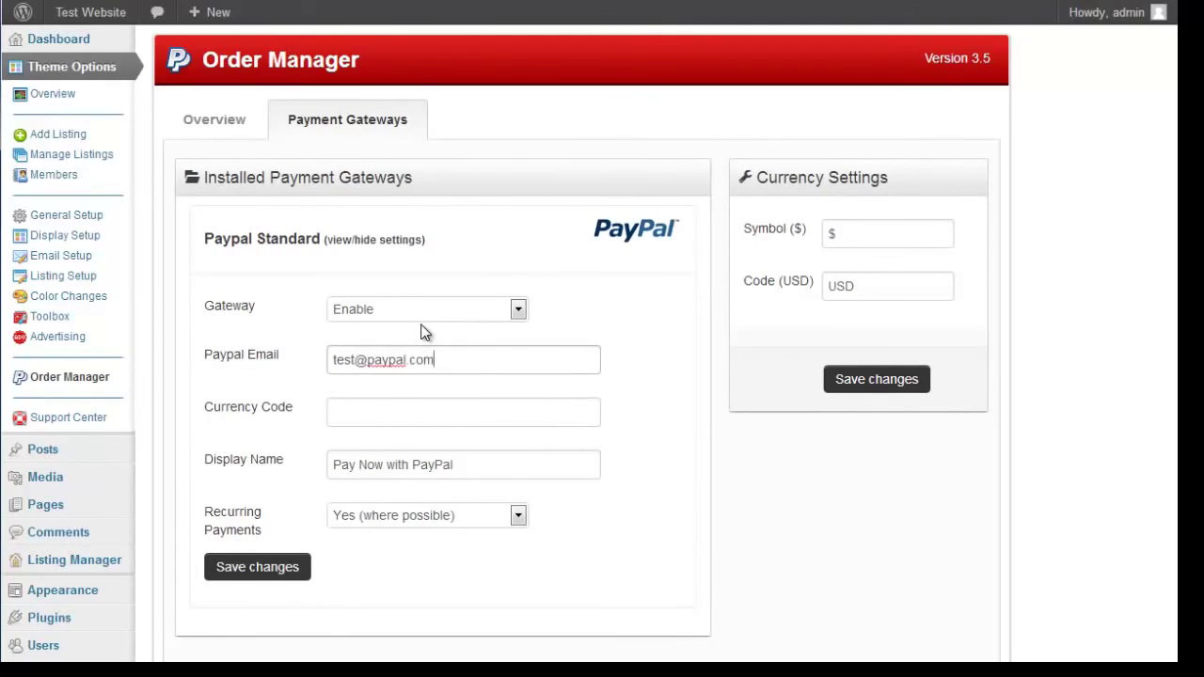
key("Tab")
type("US")
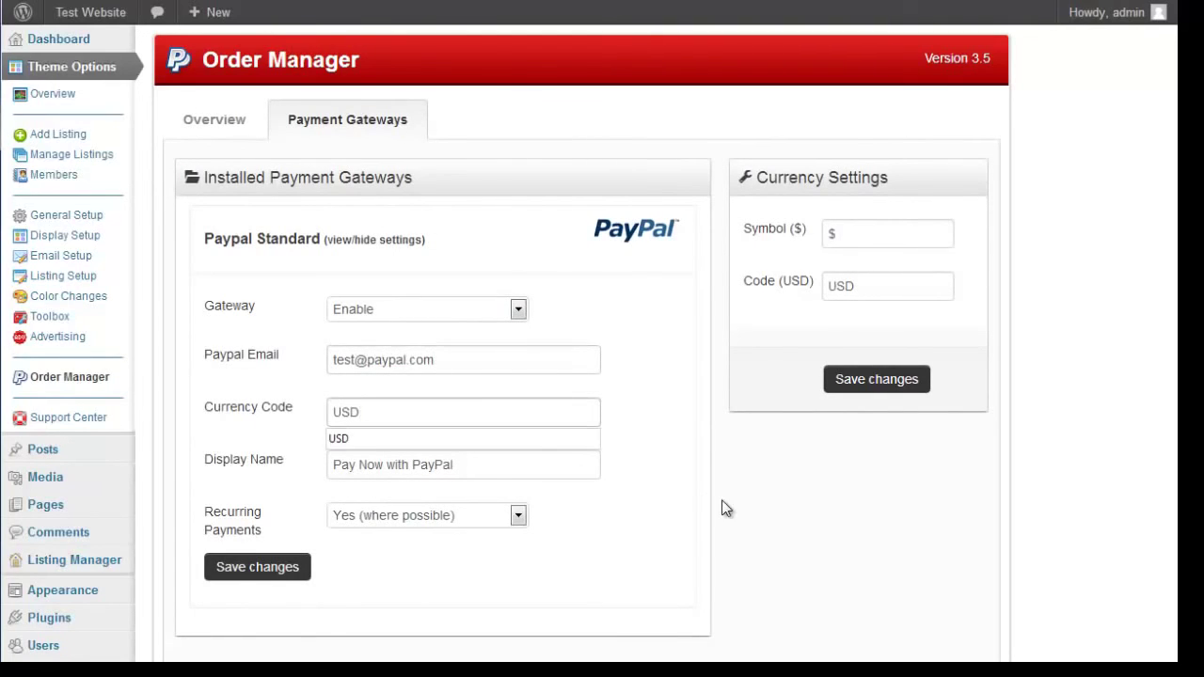
left_click(538, 465)
left_click(282, 572)
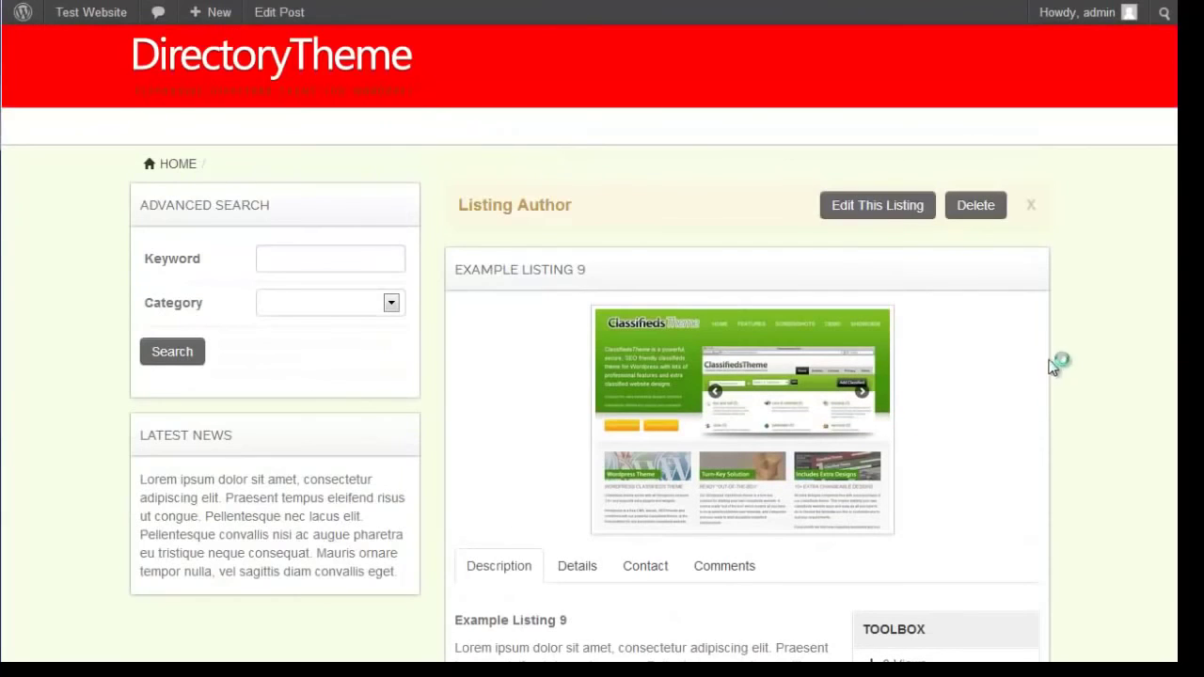
Edit Example Listing 9, enable the $10 HTML Listing Content enhancement and make the description's first paragraph bold.
left_click(875, 209)
scroll(1033, 292, "down", 3)
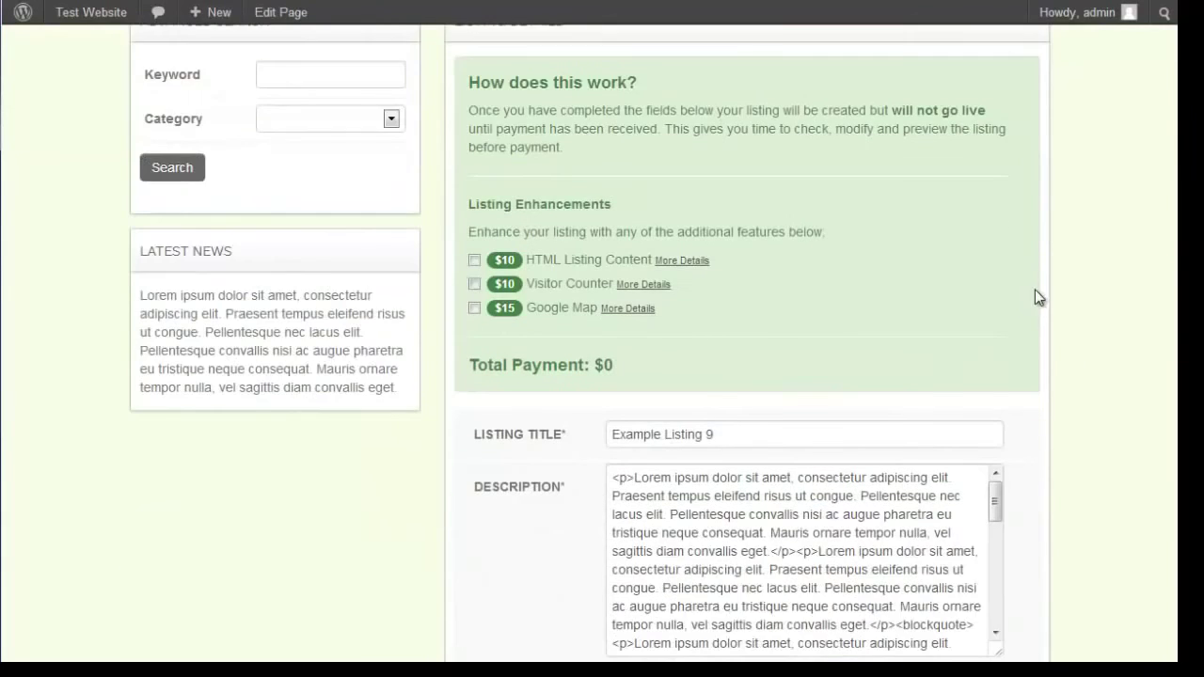
left_click(475, 168)
scroll(706, 447, "down", 1)
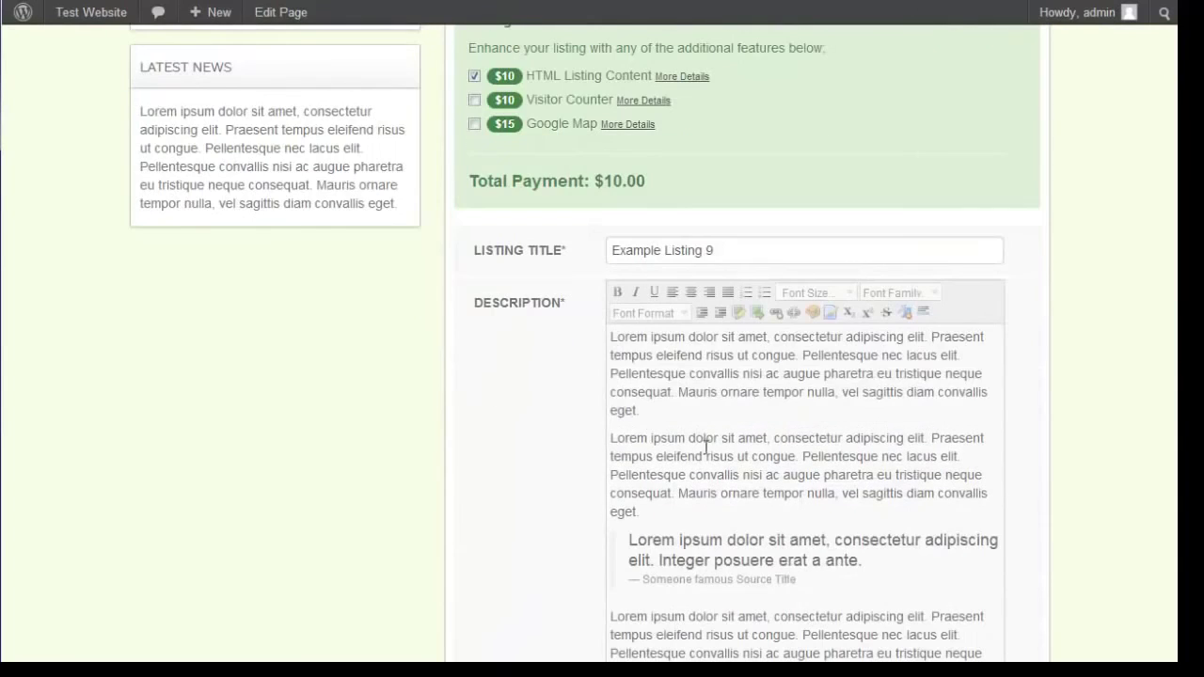
left_click_drag(652, 406, 577, 344)
left_click(619, 294)
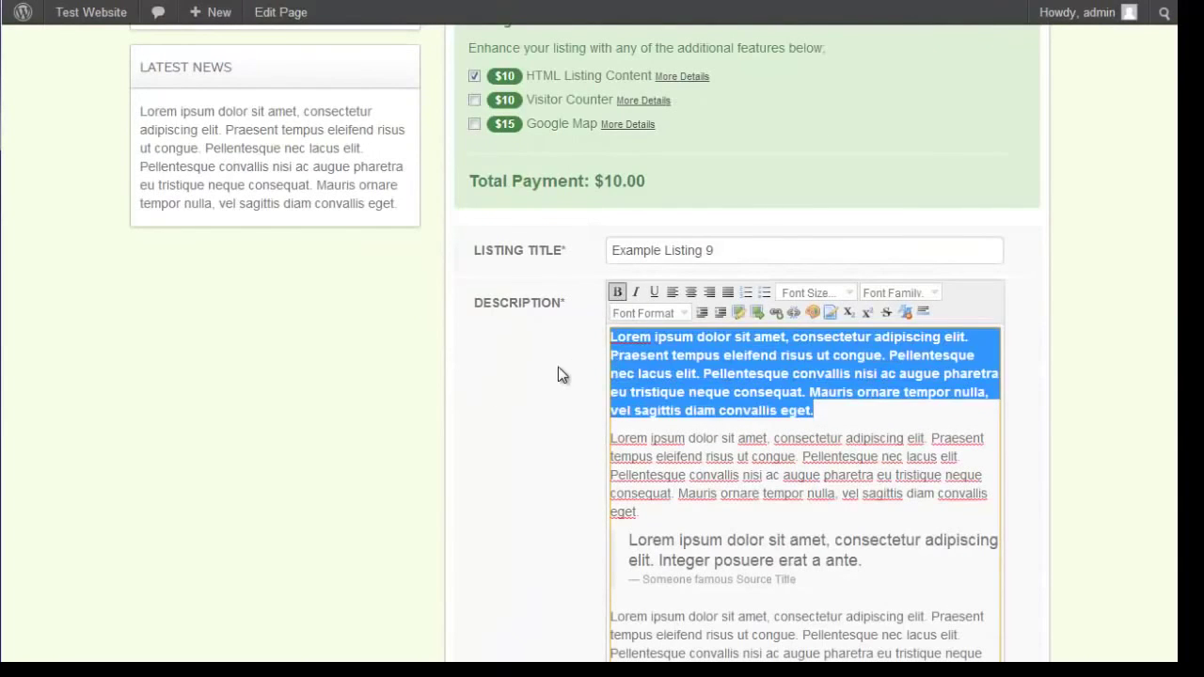
Place the listing's map location marker at Scarborough in the United Kingdom and save the listing.
scroll(527, 357, "down", 10)
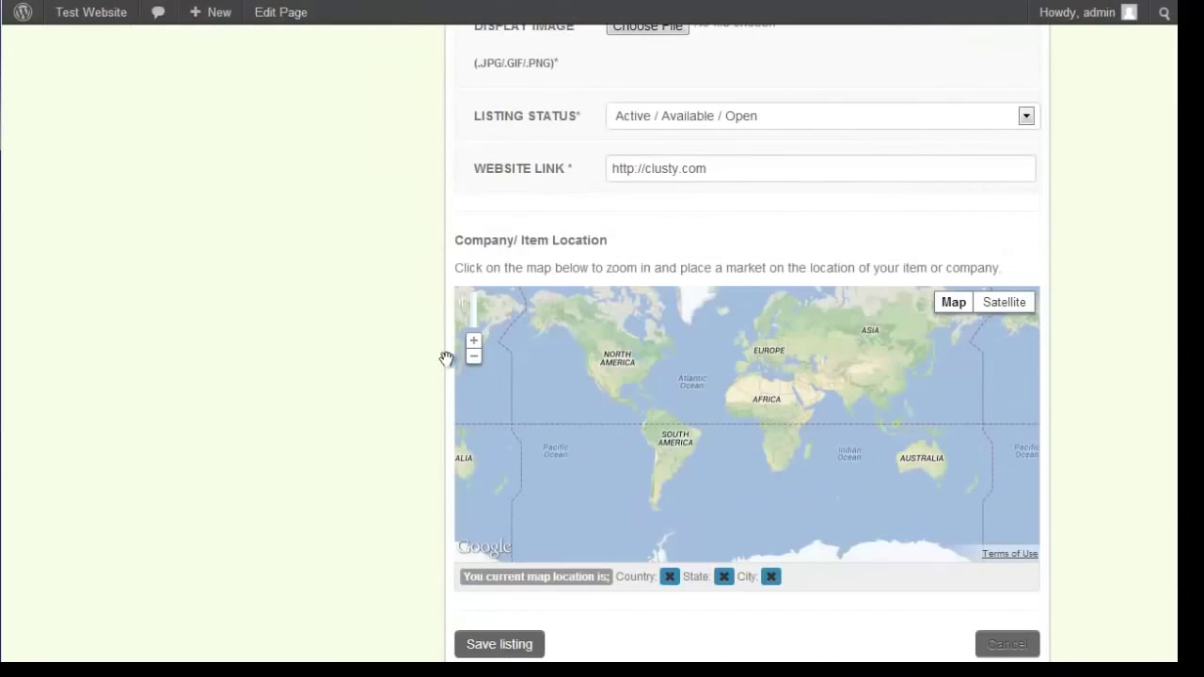
left_click(764, 400)
left_click(772, 400)
left_click_drag(806, 367, 738, 442)
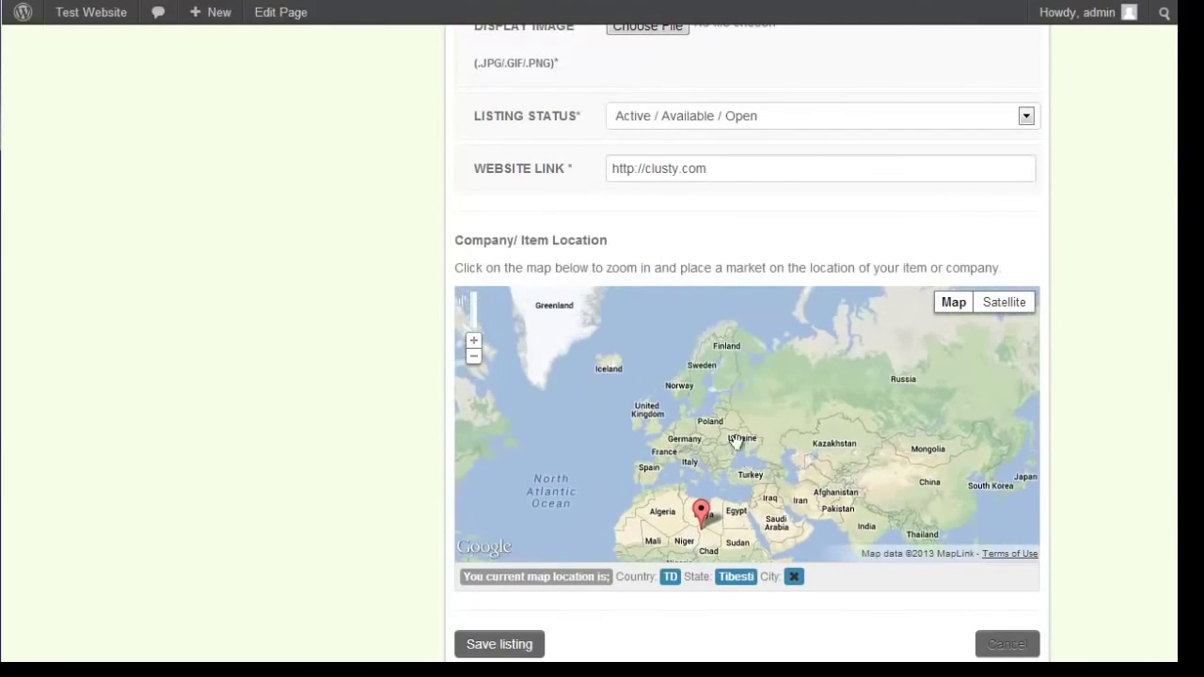
left_click(657, 432)
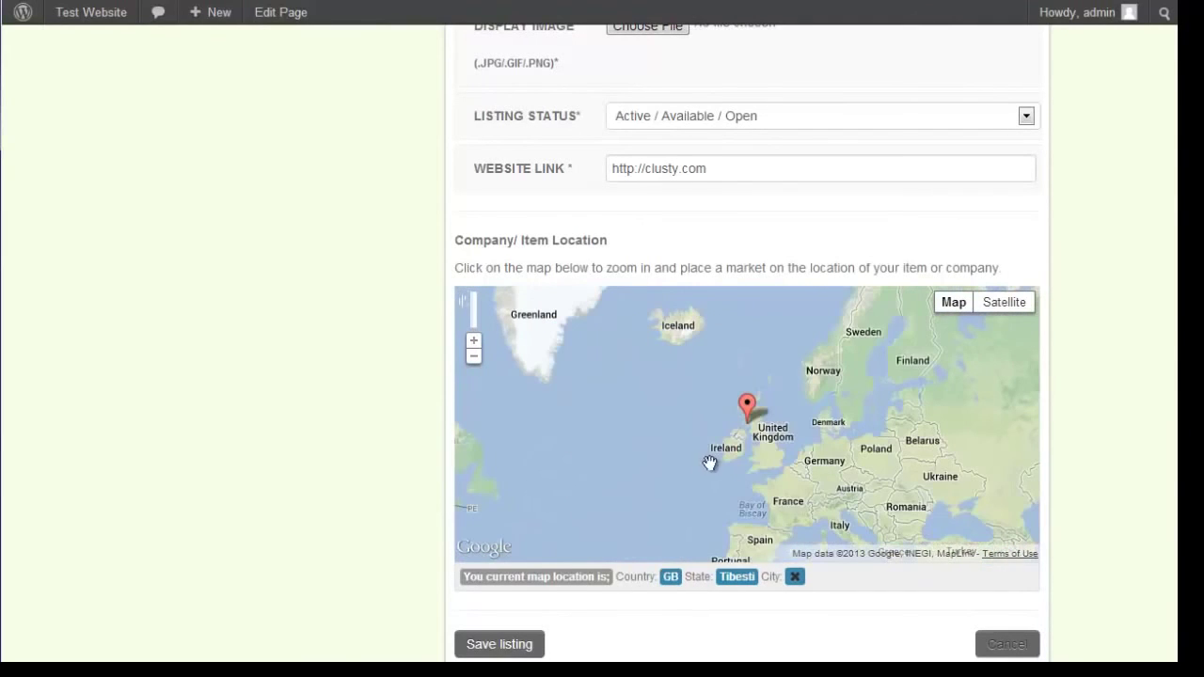
left_click(776, 455)
left_click(736, 314)
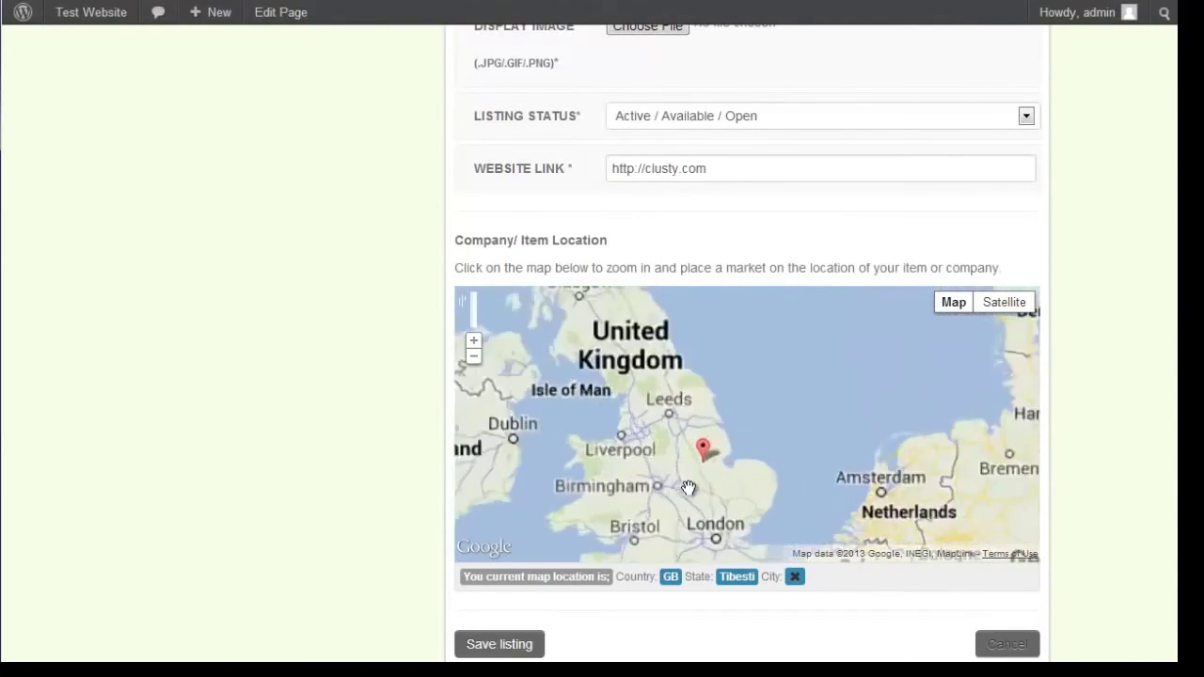
left_click(720, 419)
left_click(722, 423)
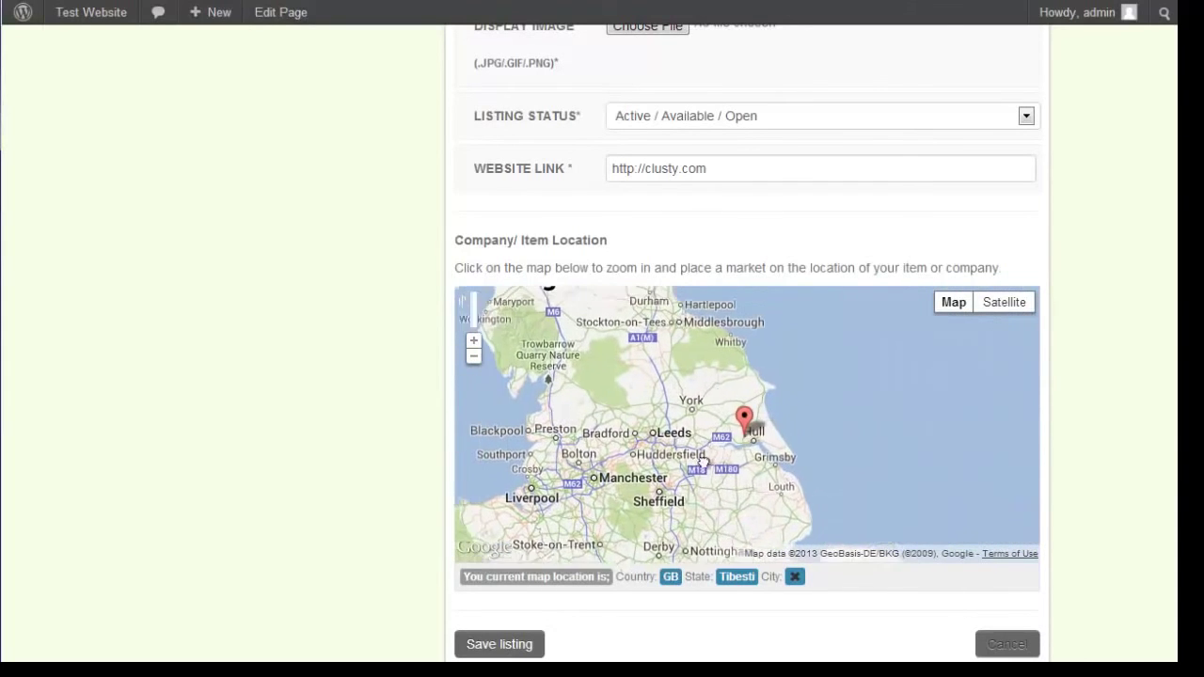
left_click(735, 434)
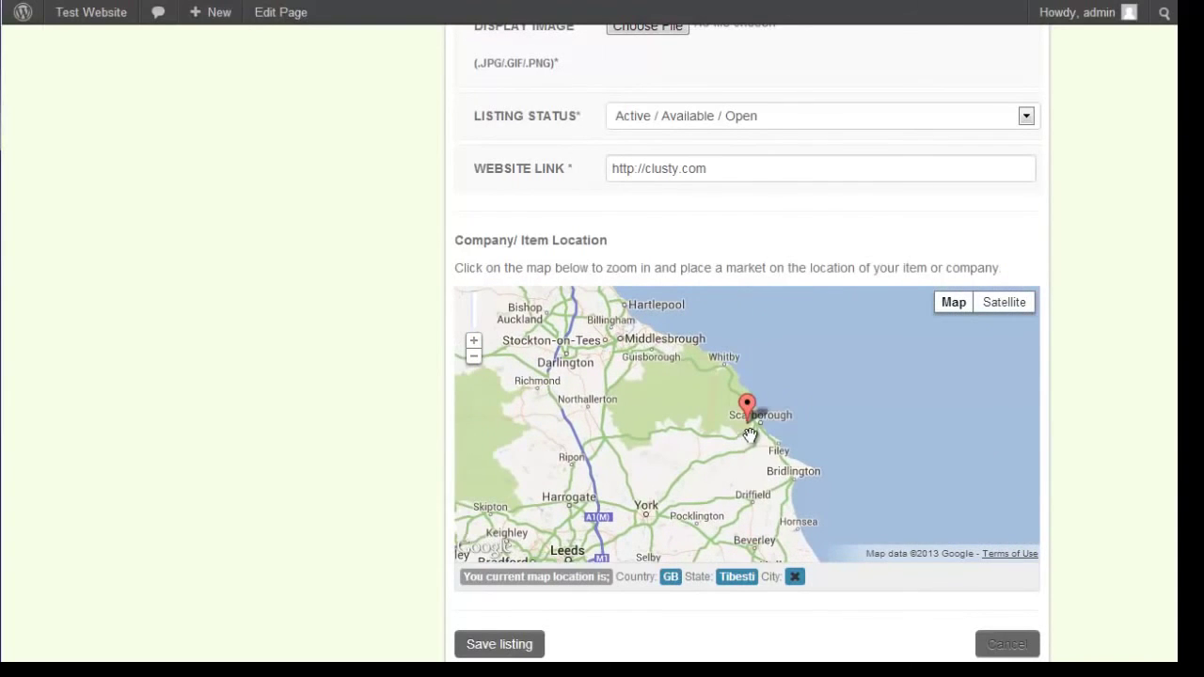
left_click(789, 420)
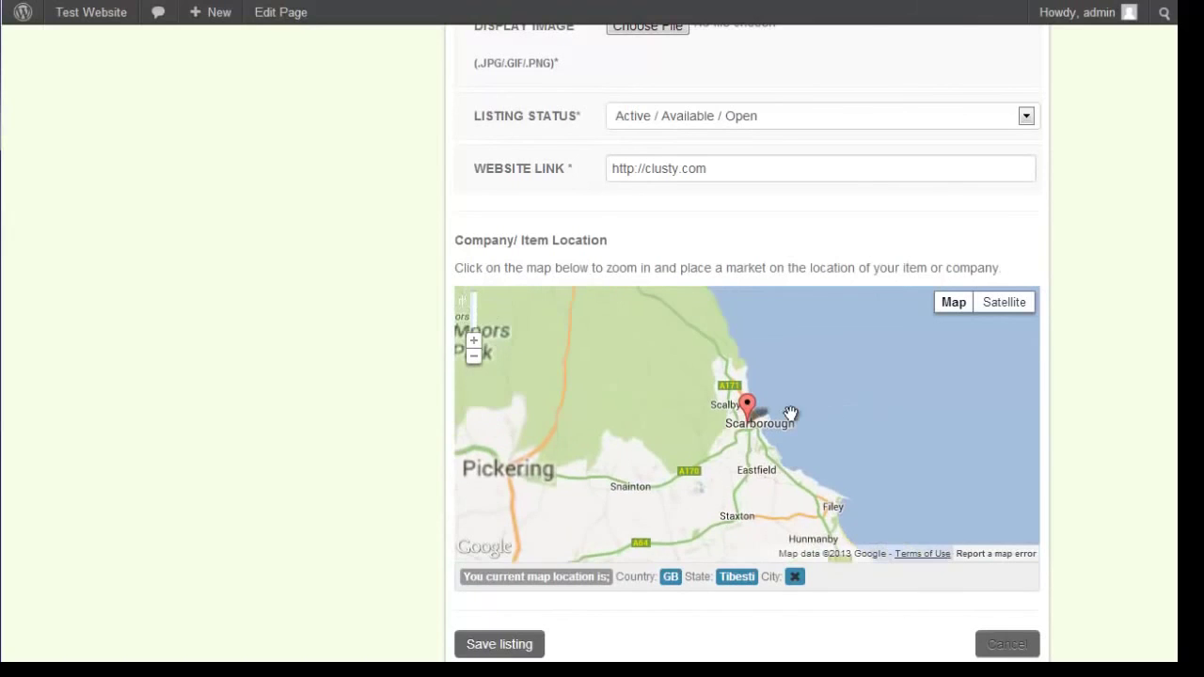
left_click(517, 647)
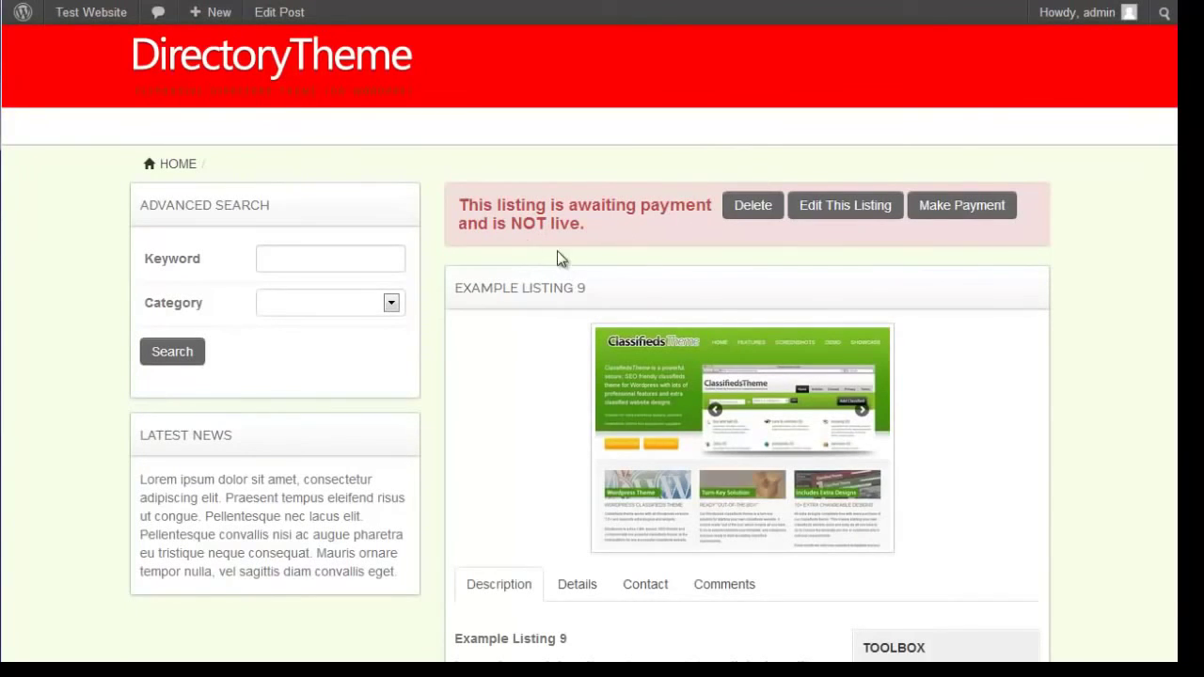
Start the payment for Example Listing 9 and complete it with the admin test callback.
scroll(559, 258, "down", 2)
scroll(489, 322, "up", 2)
left_click(978, 213)
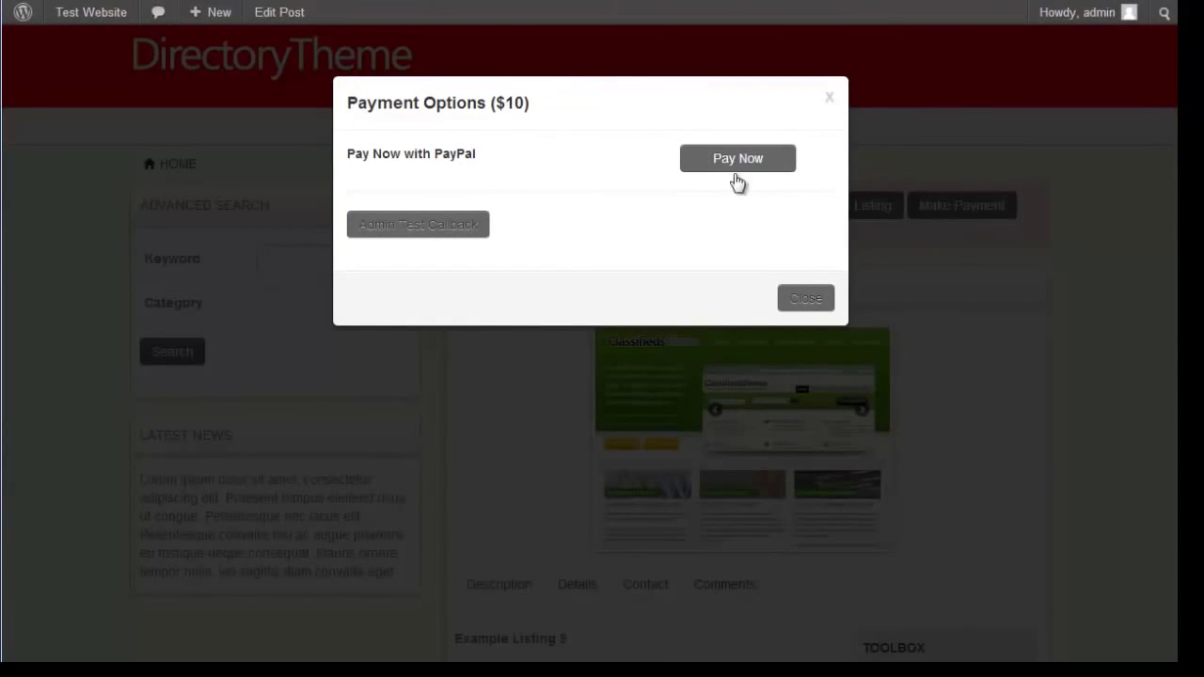
left_click(438, 227)
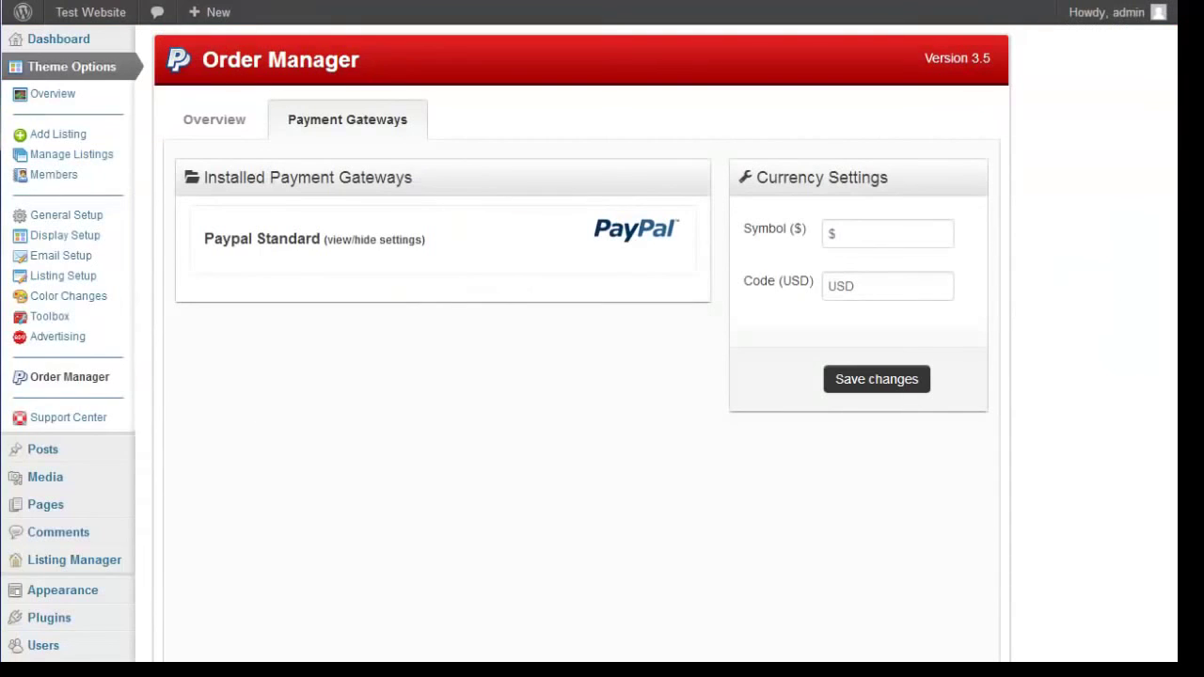
Reload the Order Manager overview and check the order table for the new listing order.
left_click(91, 379)
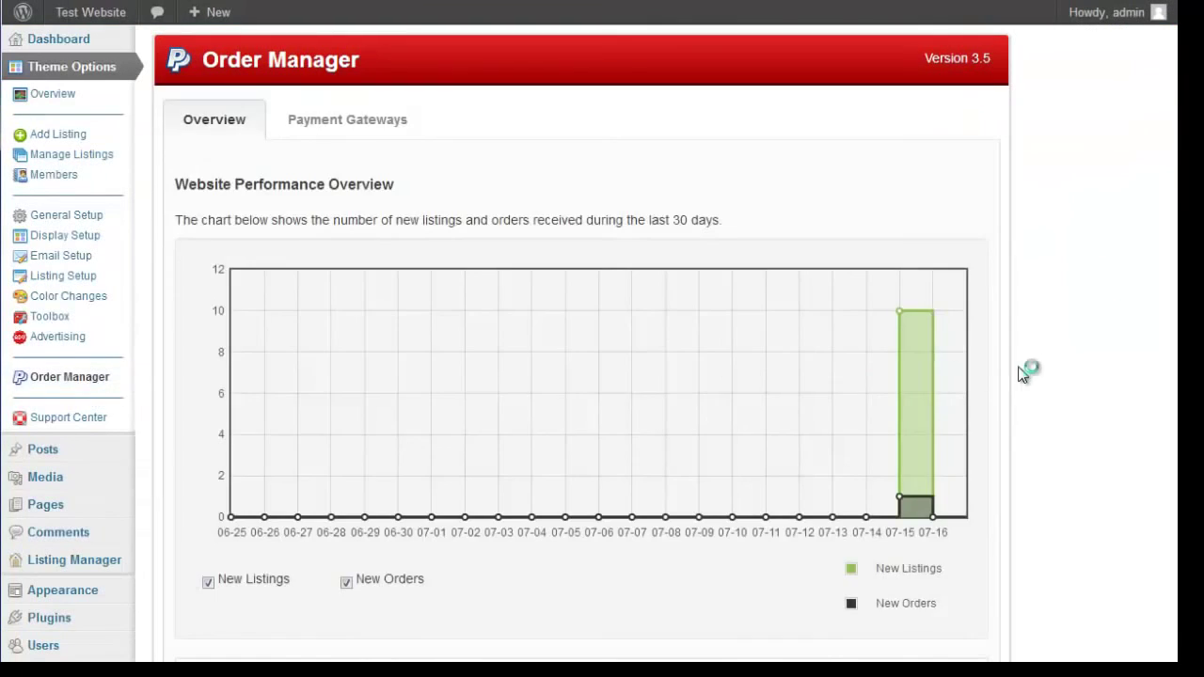
scroll(1024, 372, "down", 4)
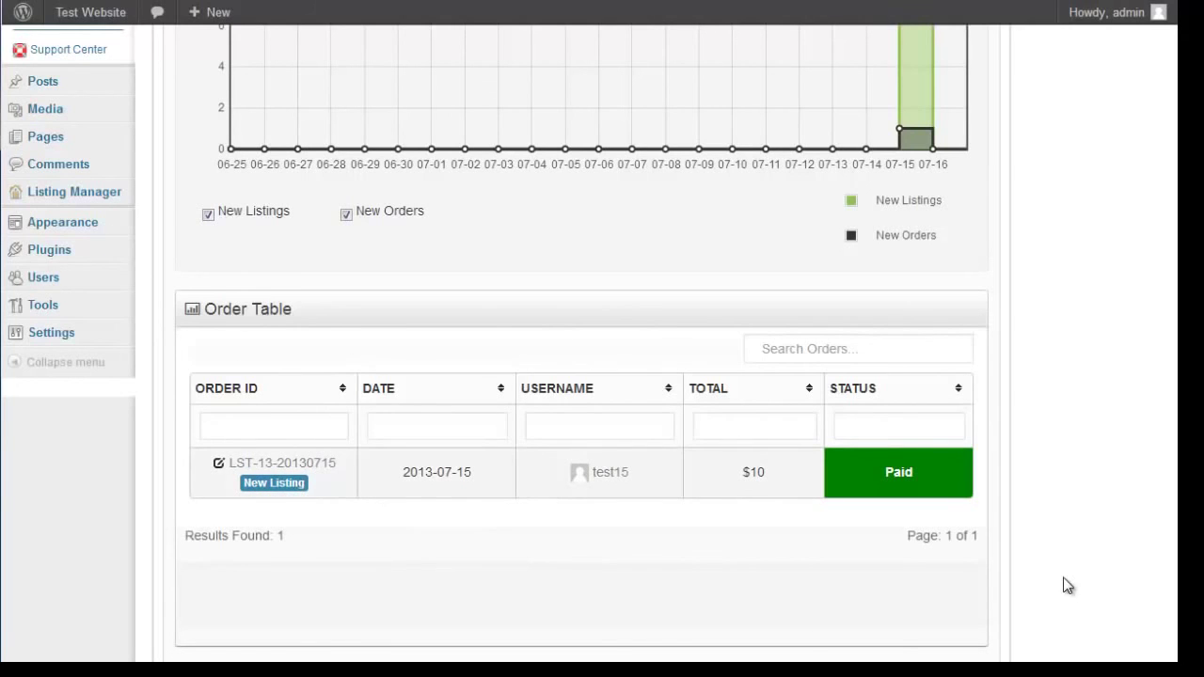
scroll(1069, 586, "up", 4)
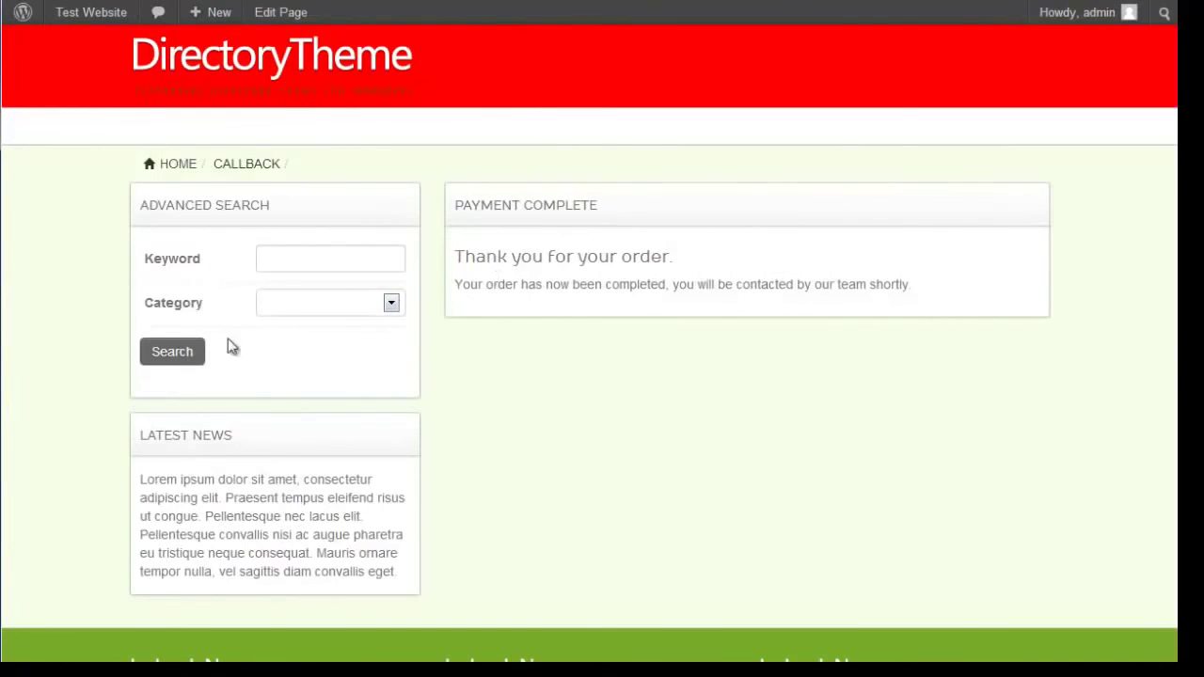
Search all listings on the live site, open Example Listing 9 and examine its description, toolbox and listing details.
left_click(173, 353)
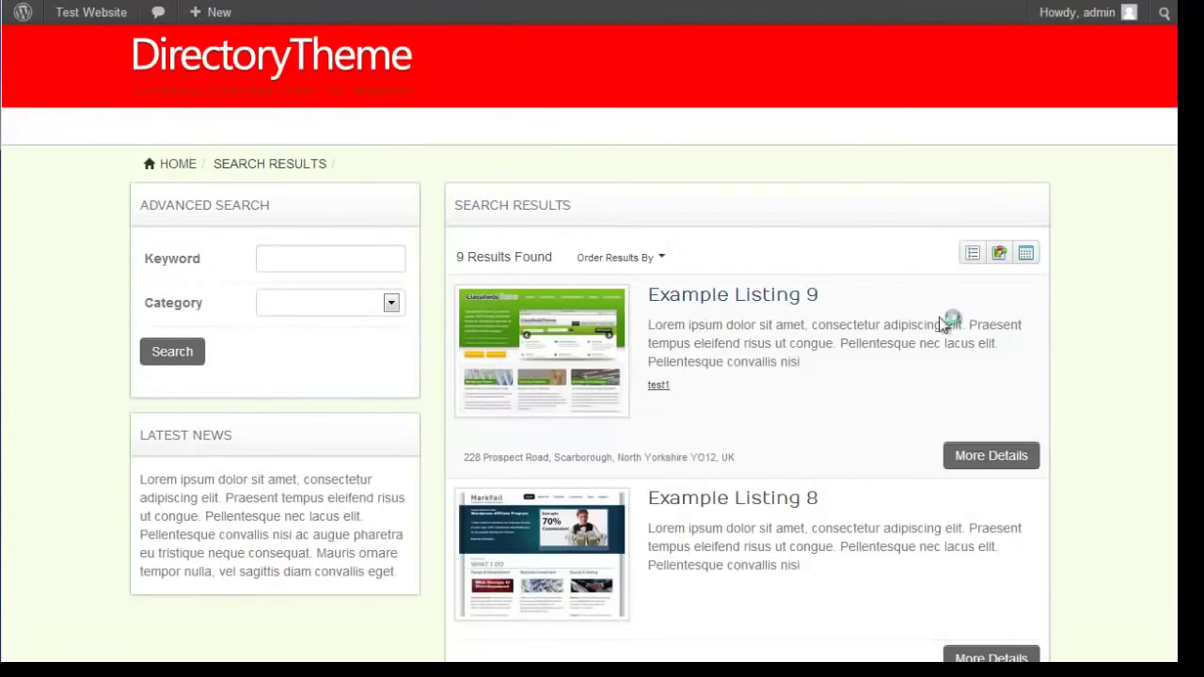
scroll(602, 339, "down", 10)
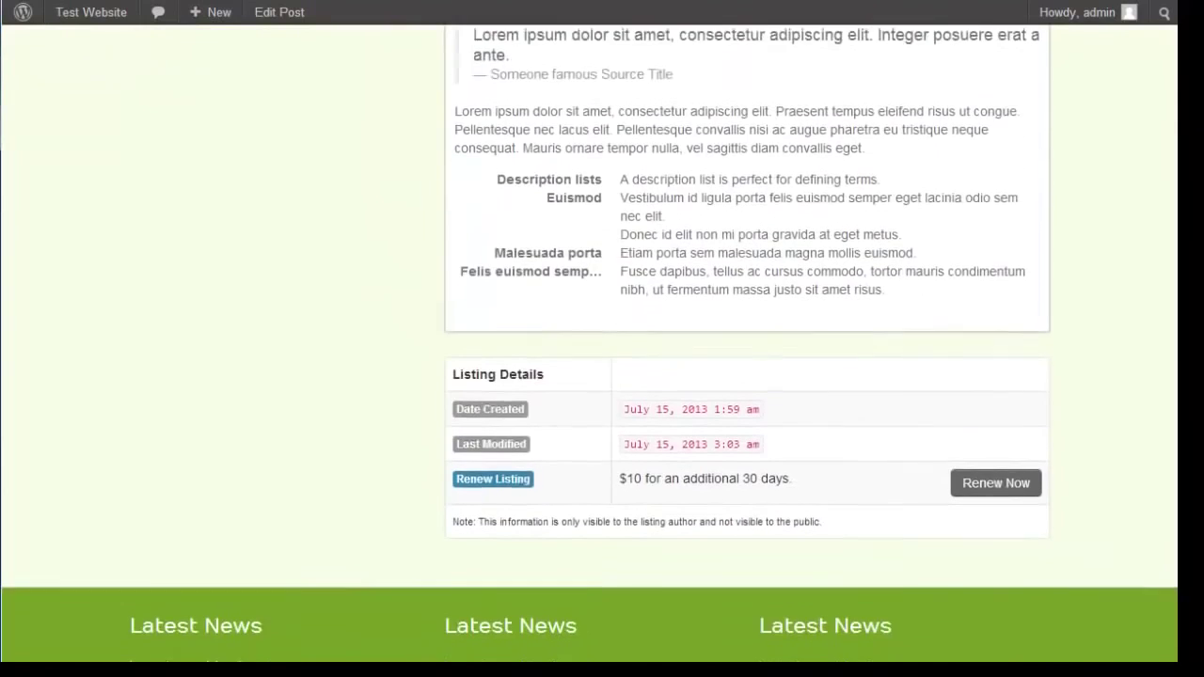
scroll(773, 515, "down", 1)
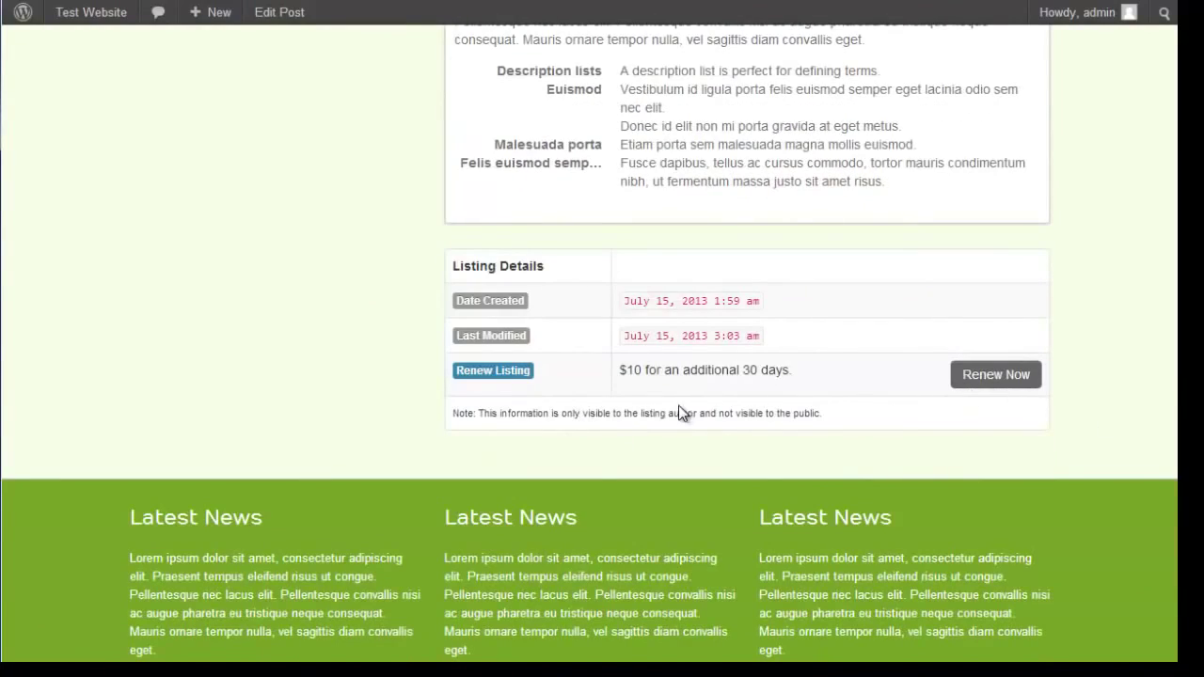
scroll(679, 416, "up", 13)
scroll(753, 405, "down", 3)
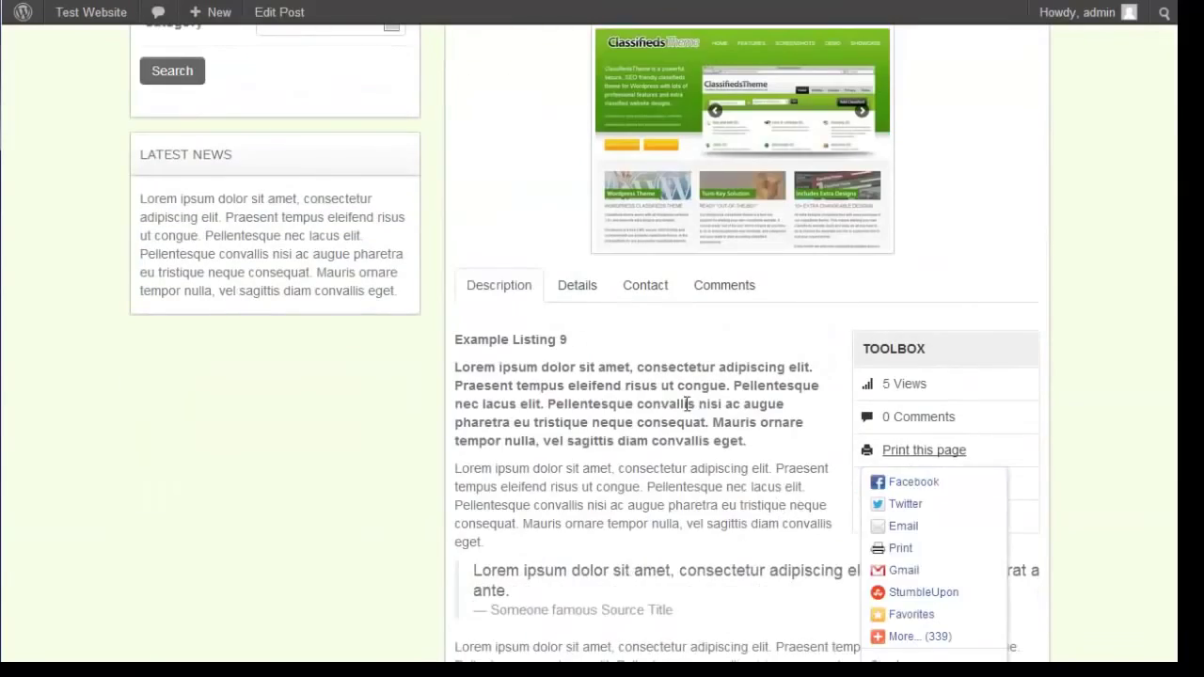
scroll(687, 404, "down", 5)
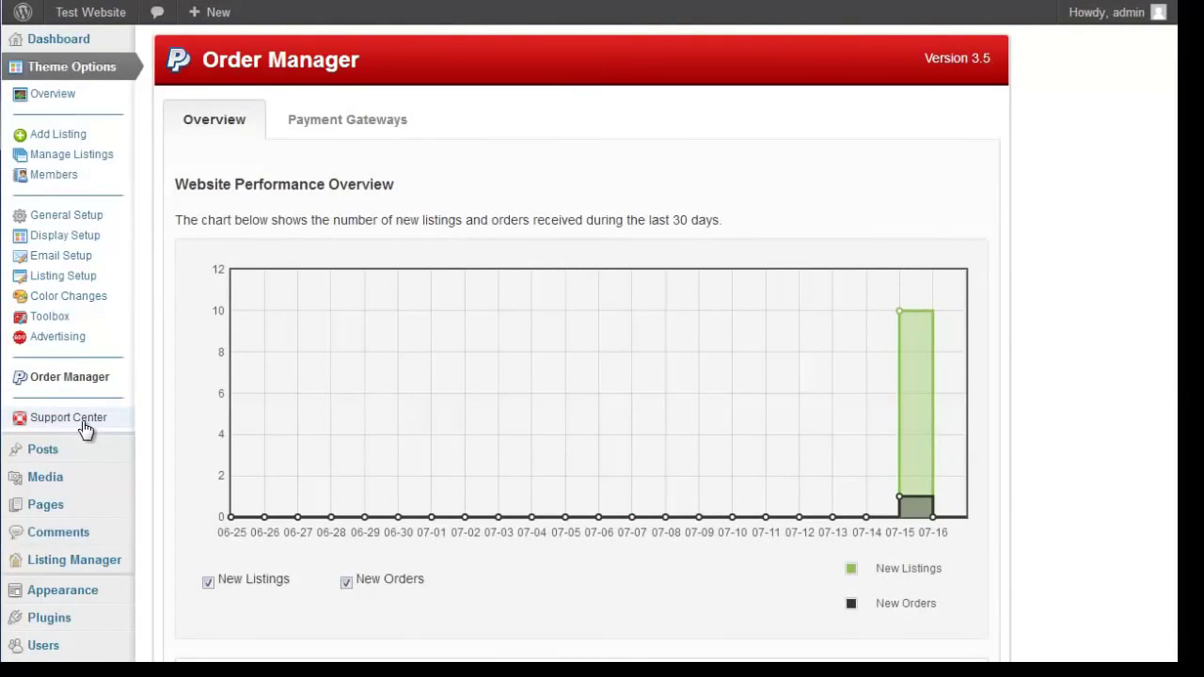
Open the Support Center from the theme options, and go back to the theme's Overview page.
left_click(82, 421)
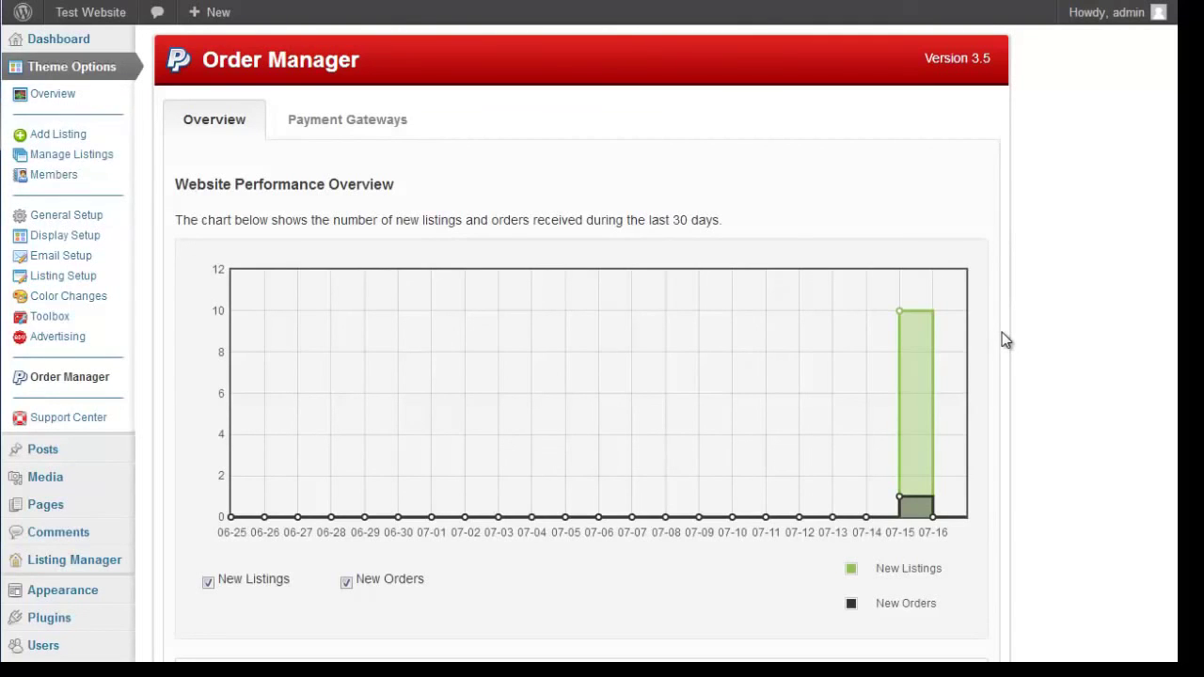
left_click(64, 97)
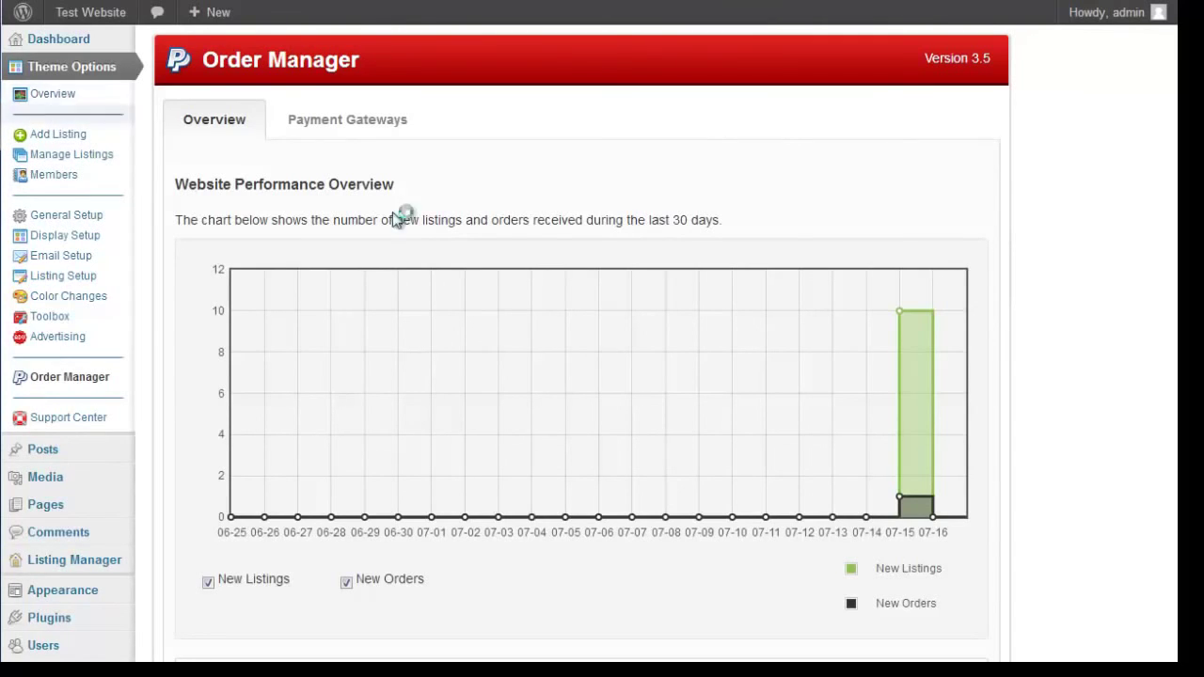